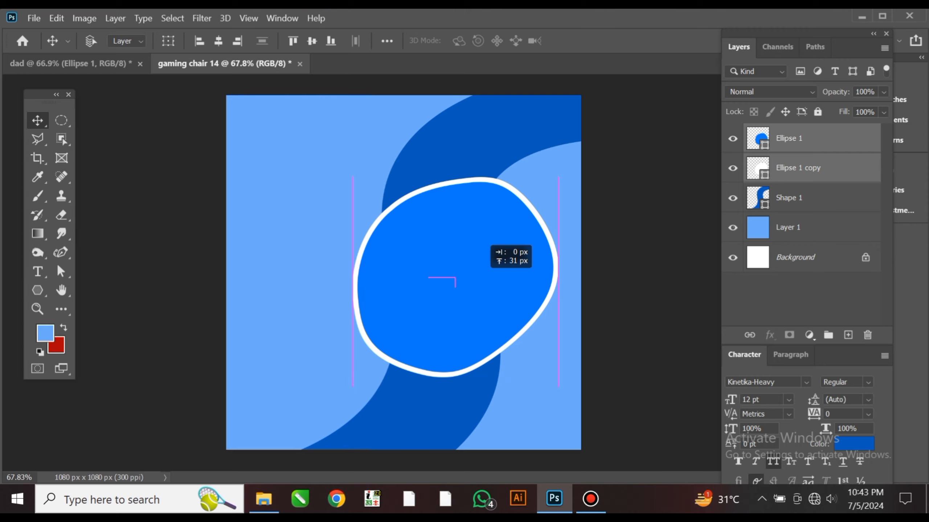
Step: Shift the blue blob and its white outline together slightly to the right over the dark blue curve
left_click_drag(486, 270, 496, 271)
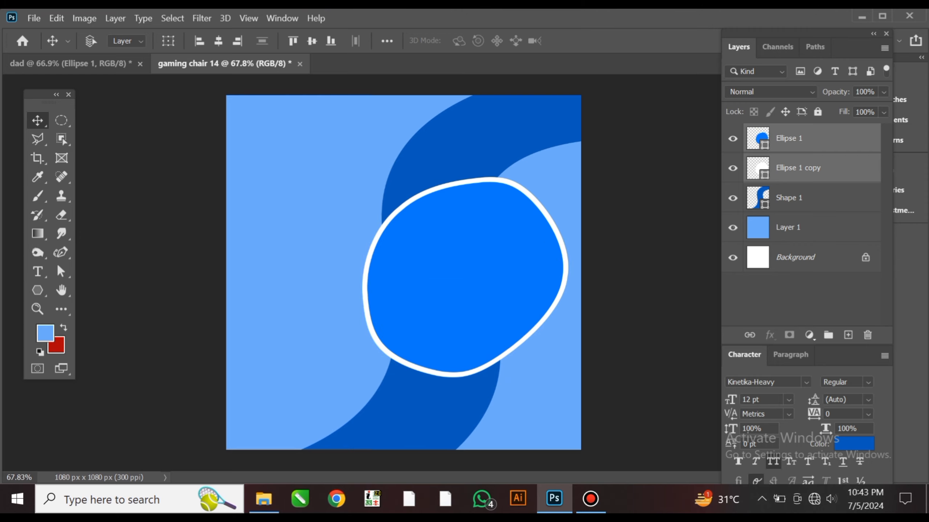
key("Left")
key("Left")
key("Left")
key("Left")
key("Left")
key("Left")
key("Left")
key("Left")
key("Left")
key("Left")
key("Down")
key("Down")
key("Down")
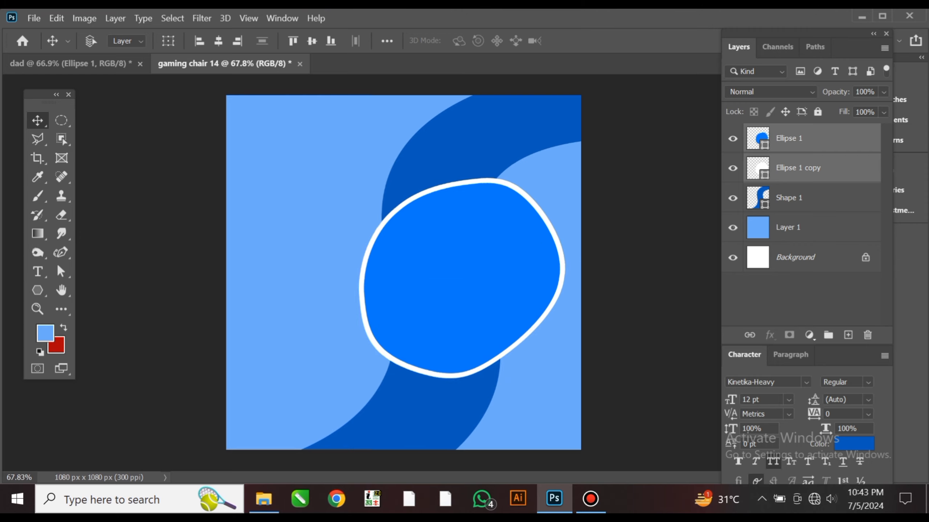
key("Left")
key("Left")
key("Down")
key("Down")
key("Down")
key("Down")
key("Down")
key("Down")
key("Down")
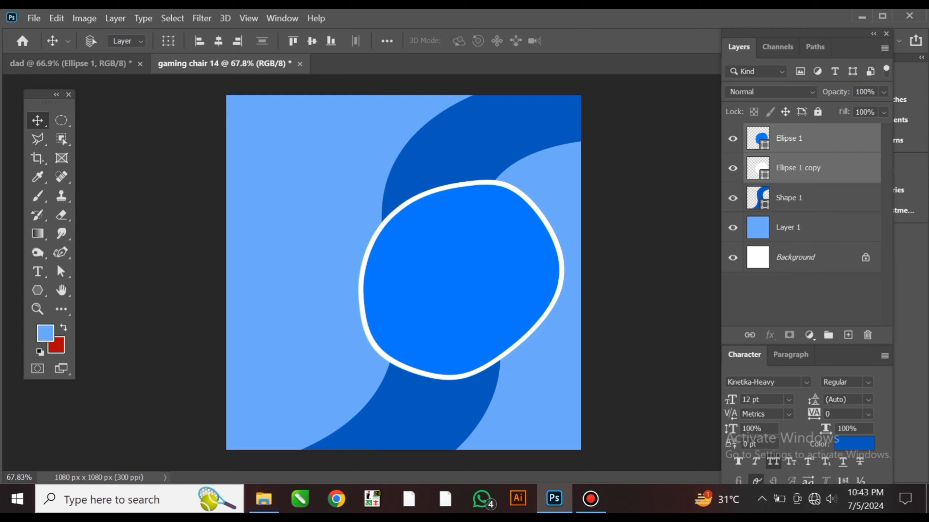
key("Up")
key("Up")
key("Up")
key("Up")
key("Up")
key("Up")
key("Up")
key("Up")
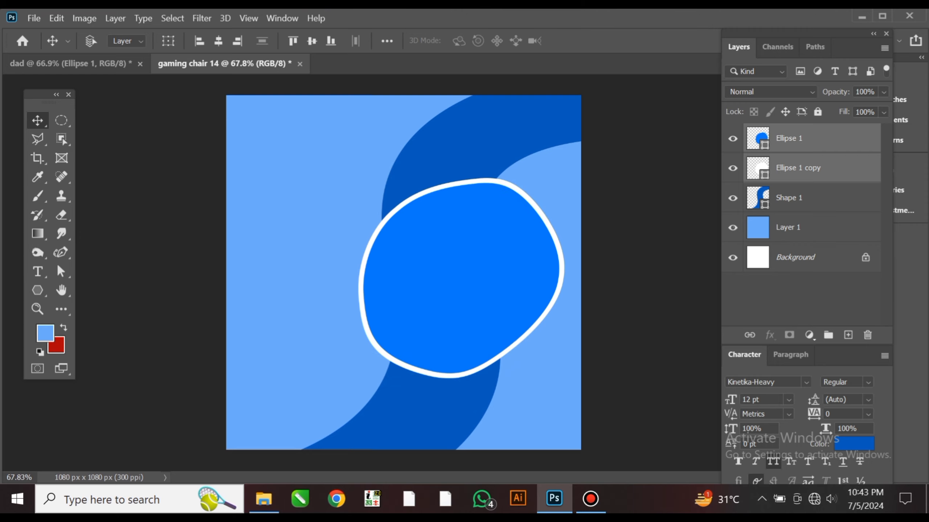
key("ctrl+minus")
key("ctrl+plus")
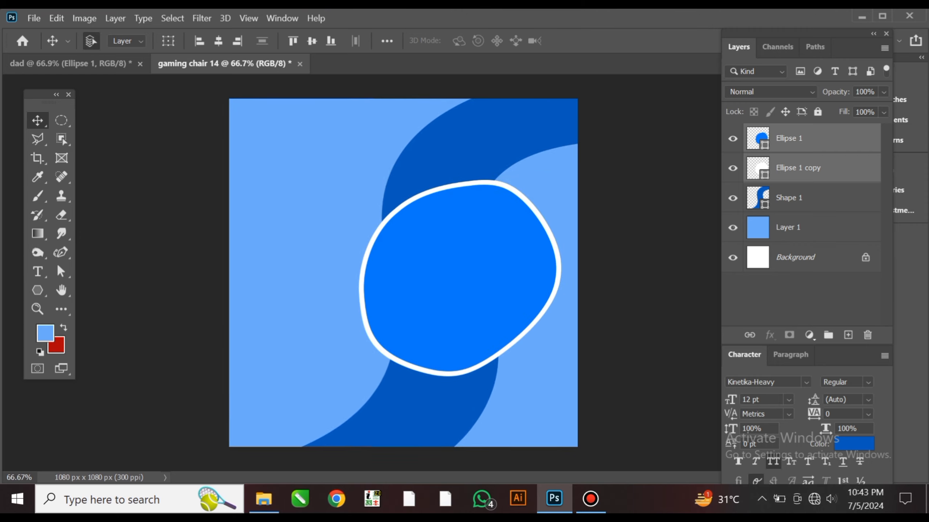
Step: Switch to the dad document and undo the addition of the white ellipse covering the gaming chair
left_click(789, 139)
key("ctrl+plus")
key("ctrl+minus")
key("ctrl+minus")
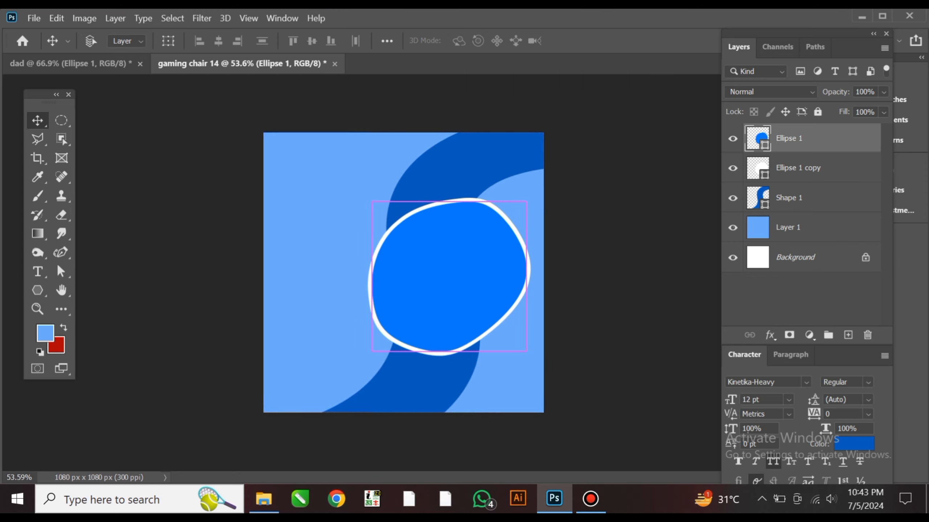
key("ctrl+Tab")
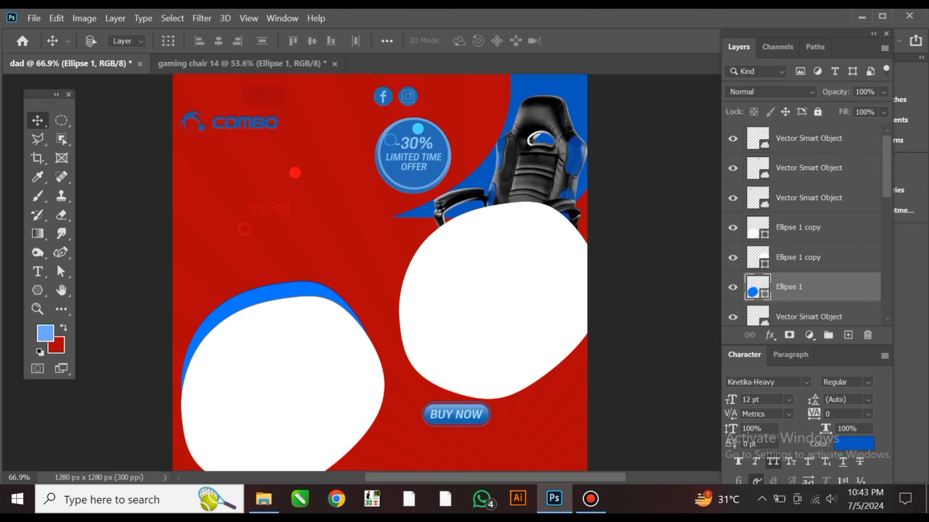
left_click(797, 258)
key("ctrl+z")
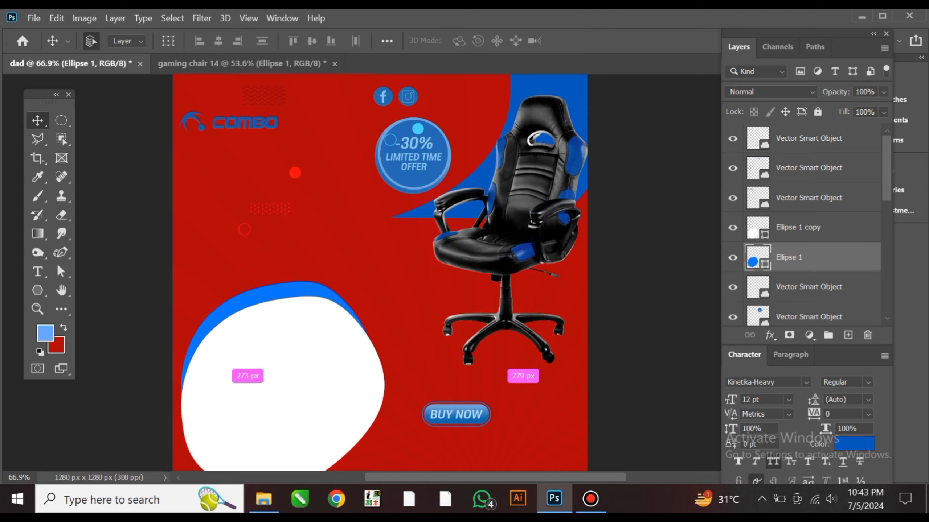
Step: Copy the gaming chair from the dad document into gaming chair 14 and position it over the blue blob
left_click_drag(534, 226, 450, 278)
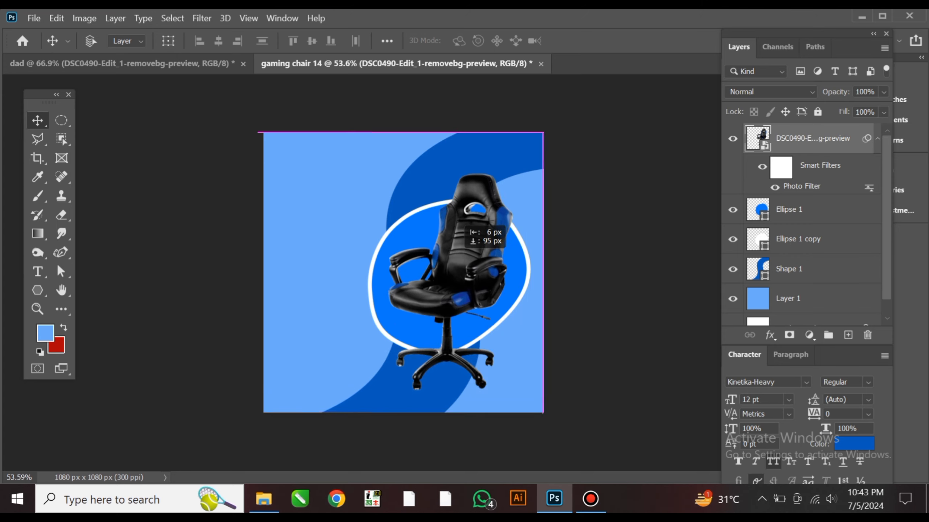
scroll(404, 272, "up", 2)
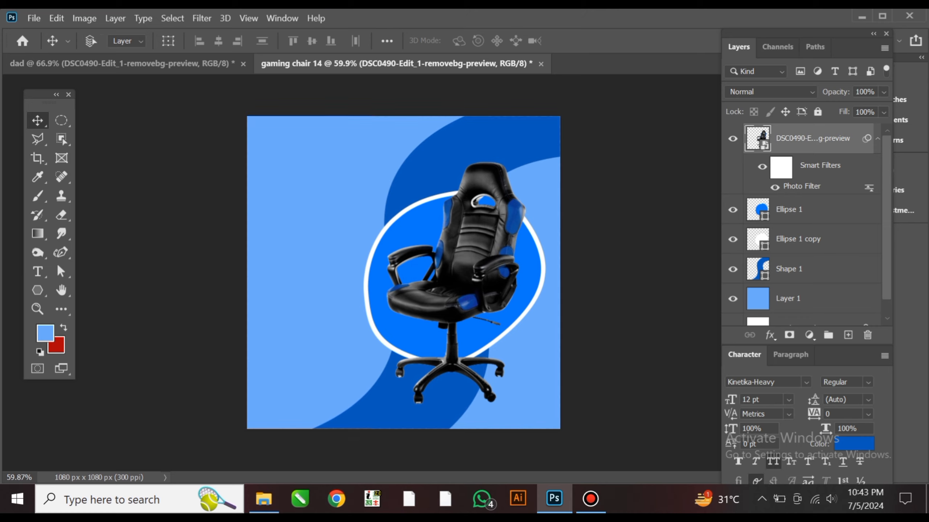
key("Left")
key("Left")
key("Left")
key("Left")
key("Left")
key("Left")
key("Left")
key("Left")
key("Left")
key("Left")
key("Down")
key("Down")
key("Down")
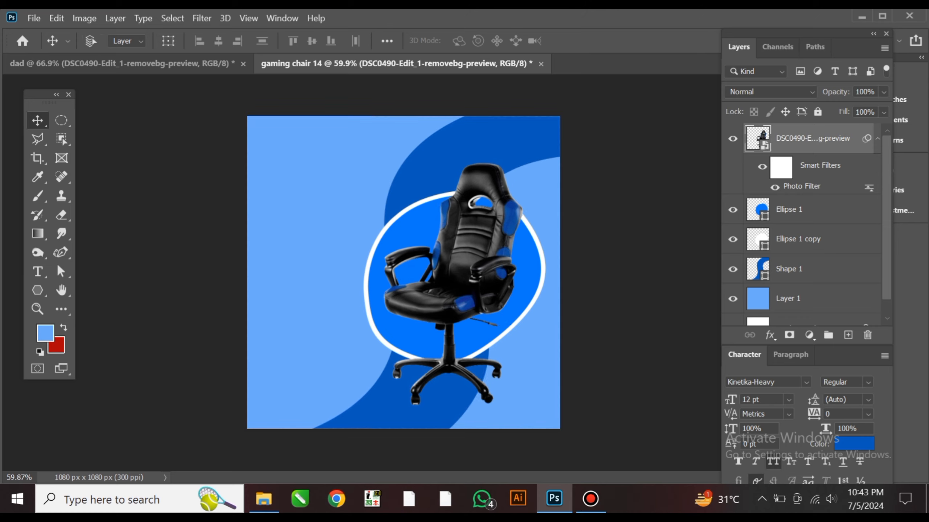
key("Up")
key("Up")
key("Up")
key("Up")
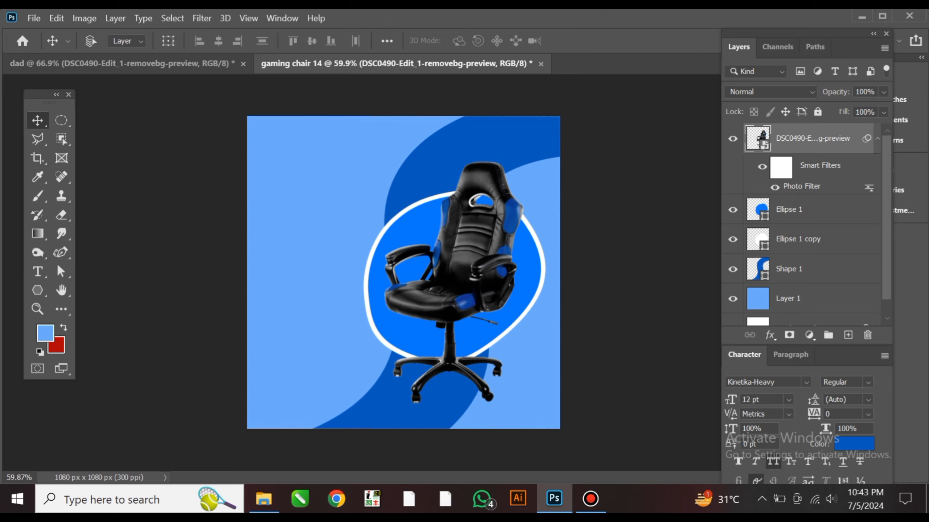
key("Left")
key("Left")
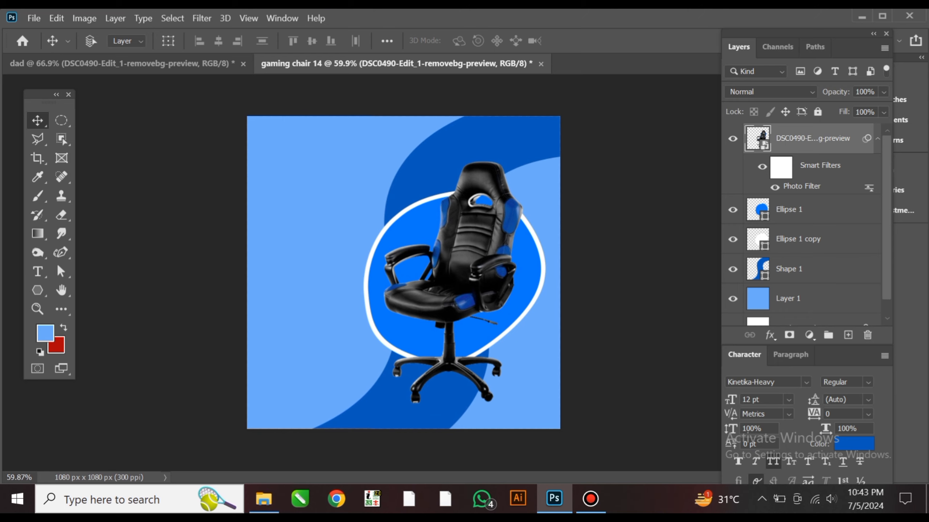
right_click(482, 275)
key("Escape")
Step: Nudge the gaming chair slightly downward so its wheelbase sits lower against the blob's white outline
key("ctrl+plus")
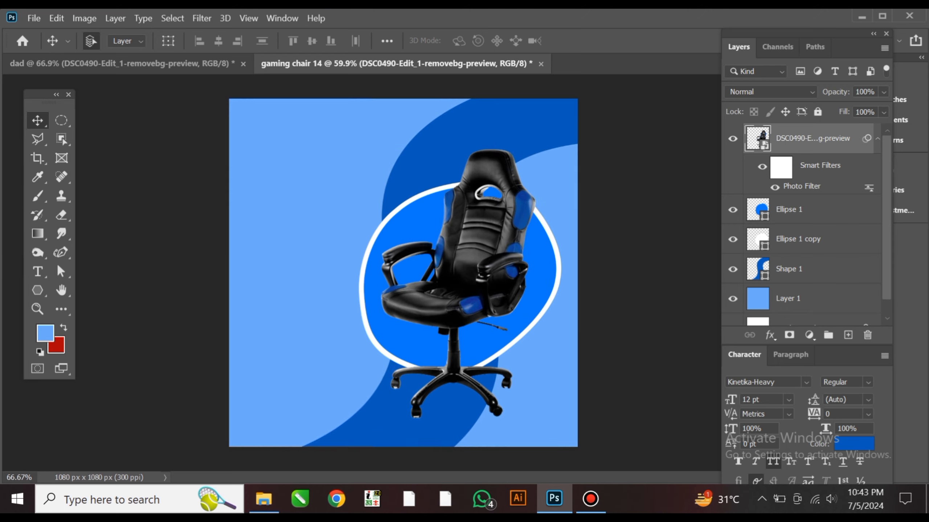
key("ctrl+plus")
key("ctrl+plus")
left_click_drag(439, 323, 355, 142)
key("Down")
key("Down")
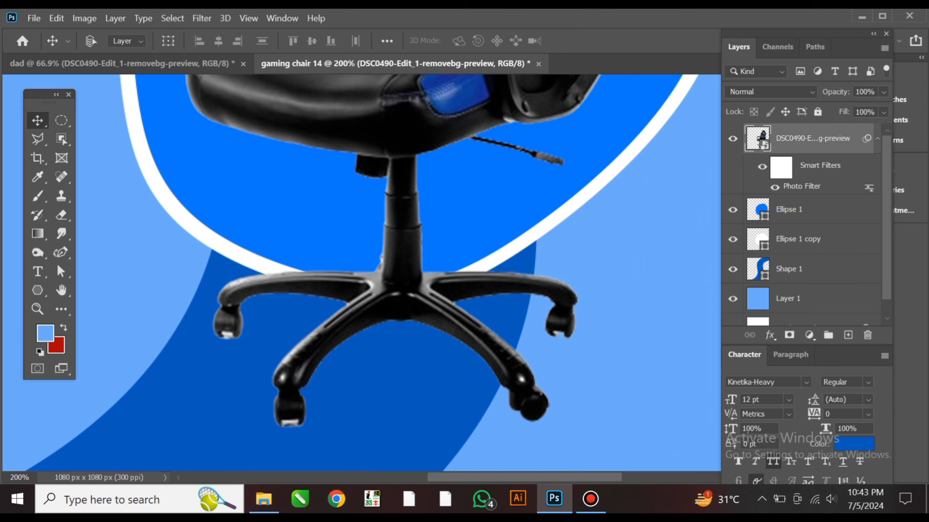
key("Down")
key("Down")
key("Down")
key("Down")
key("Down")
key("Down")
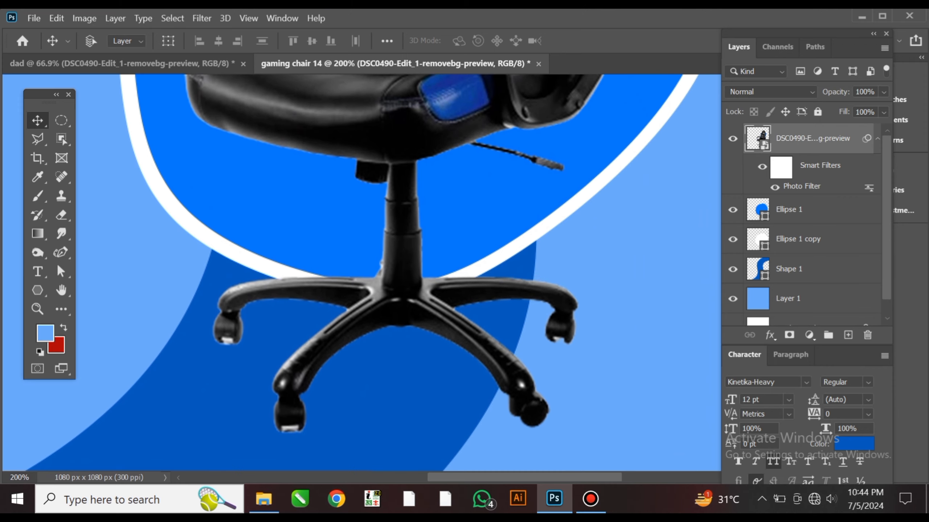
key("ctrl+0")
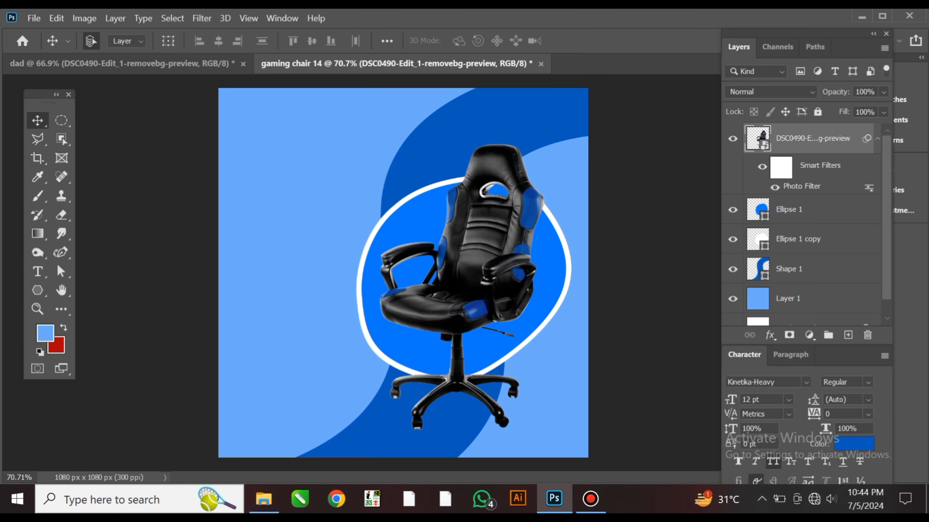
Step: Add three new empty layers above the gaming chair layer
key("ctrl+0")
key("ctrl+plus")
scroll(403, 273, "left", 1)
scroll(404, 273, "down", 4)
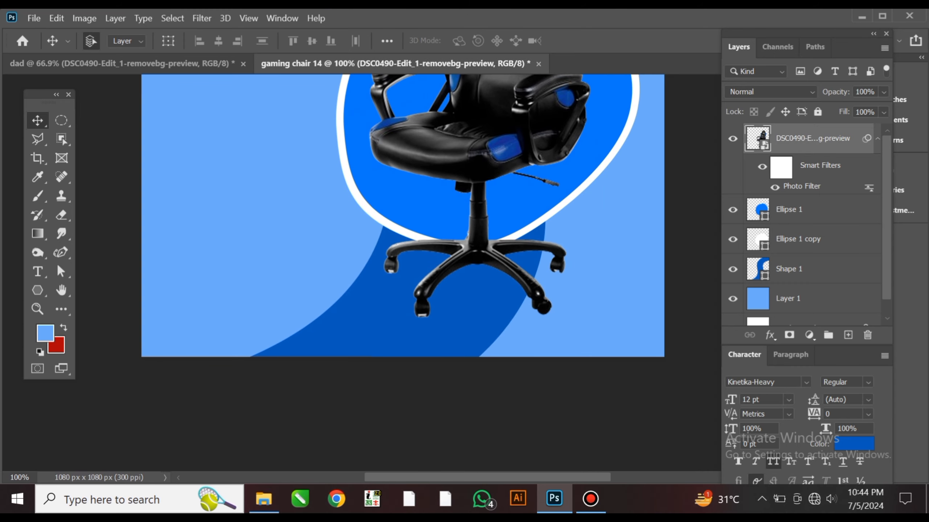
scroll(397, 273, "up", 10)
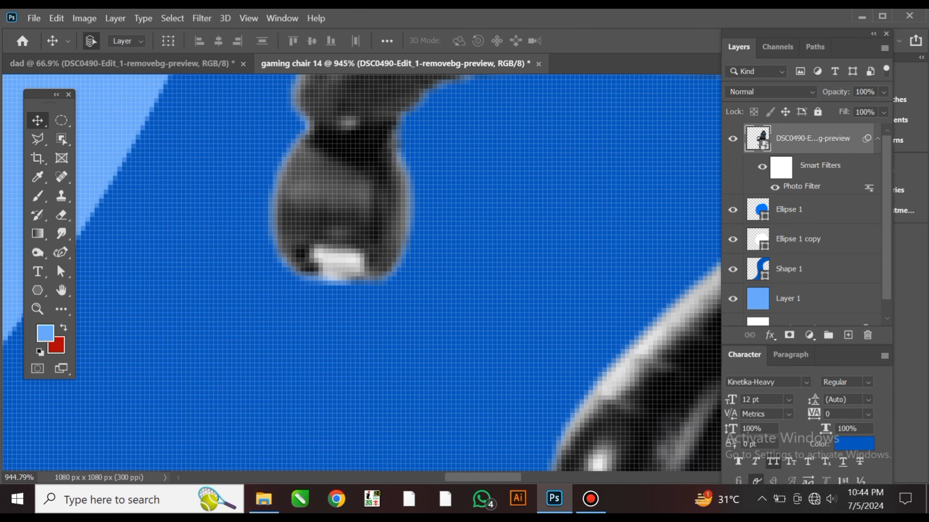
key("ctrl+alt+shift+n")
key("ctrl+alt+shift+n")
key("ctrl+alt+shift+n")
Step: Draw an elliptical selection about 27 px wide and 11 px high over the bottom of the chair's leftmost caster
right_click(61, 139)
right_click(61, 121)
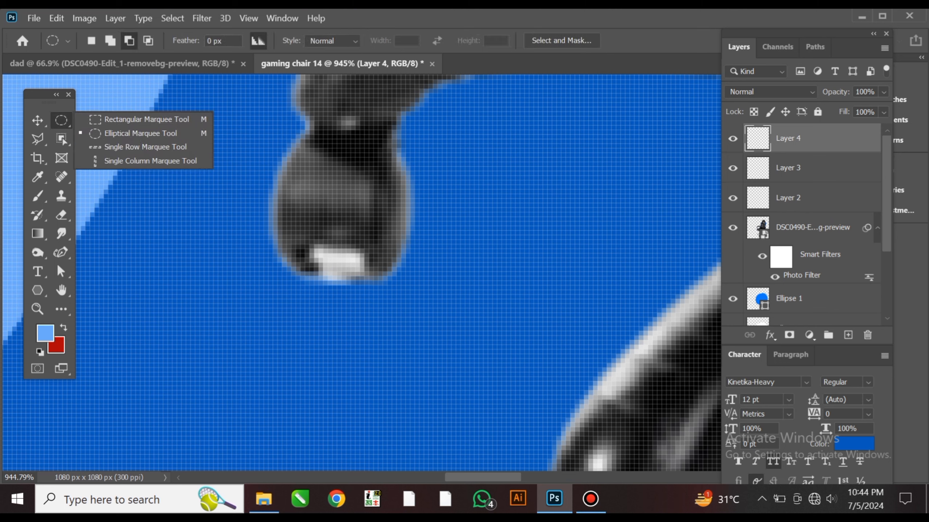
left_click(140, 134)
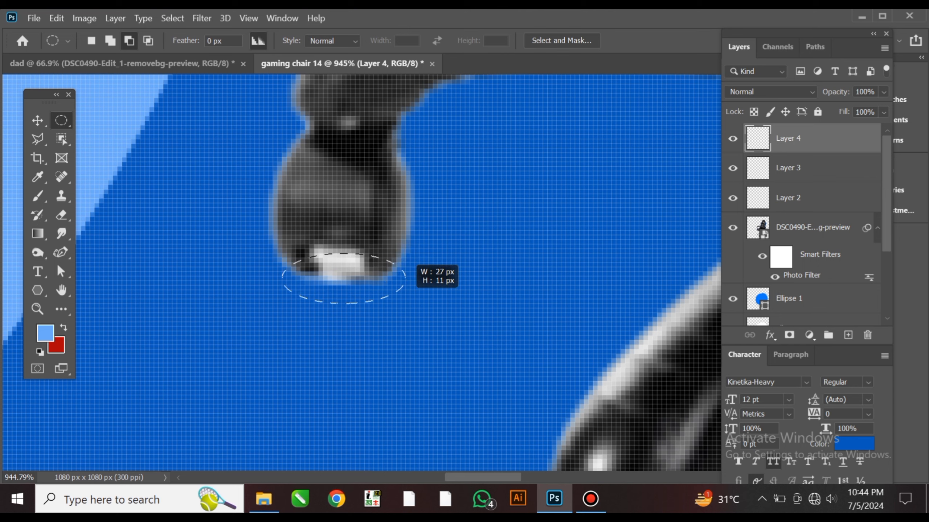
key("v")
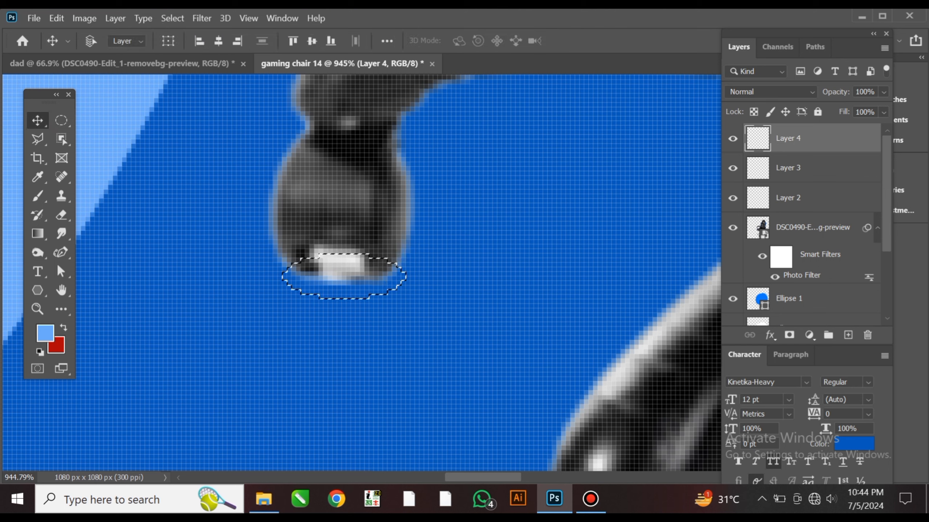
Step: Set the background colour to black and fill the elliptical selection on Layer 4 with it
left_click(58, 347)
left_click_drag(665, 306, 676, 356)
left_click(875, 165)
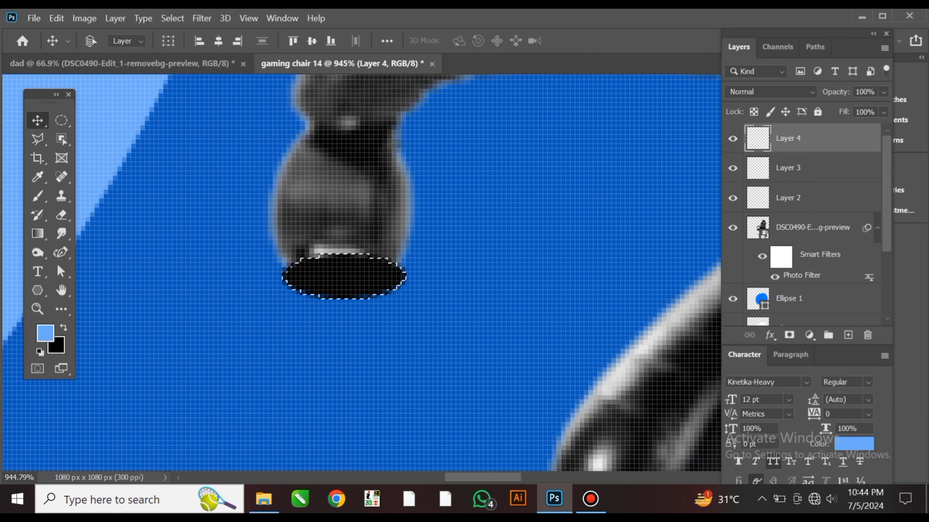
Step: Move Layer 4 below Layer 3 and bring the gaming chair layer to the top of the layer stack
left_click_drag(790, 141, 790, 177)
left_click_drag(805, 227, 801, 136)
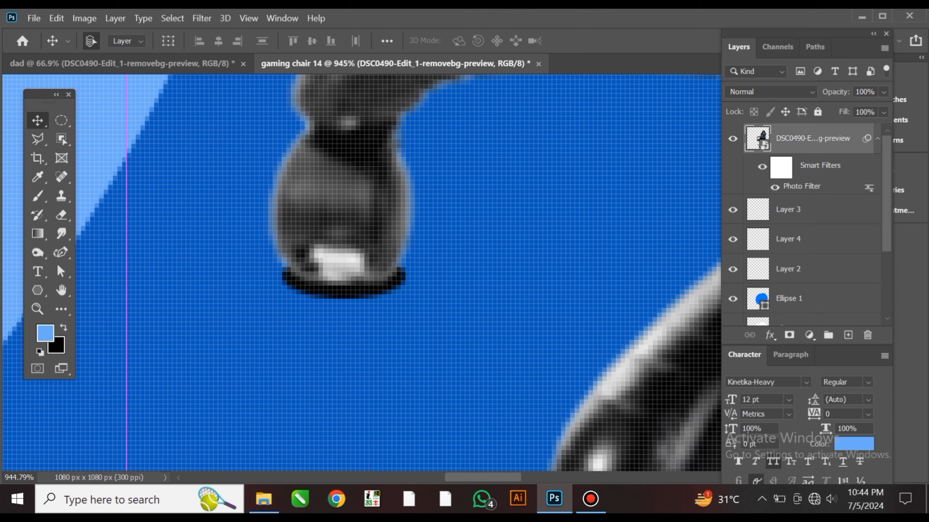
key("ctrl+0")
left_click(201, 17)
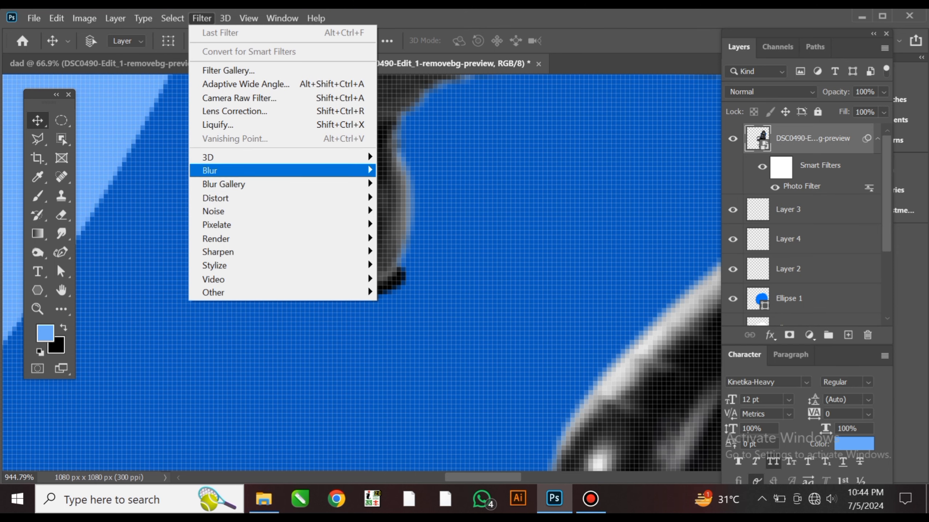
mouse_move(256, 171)
left_click(416, 225)
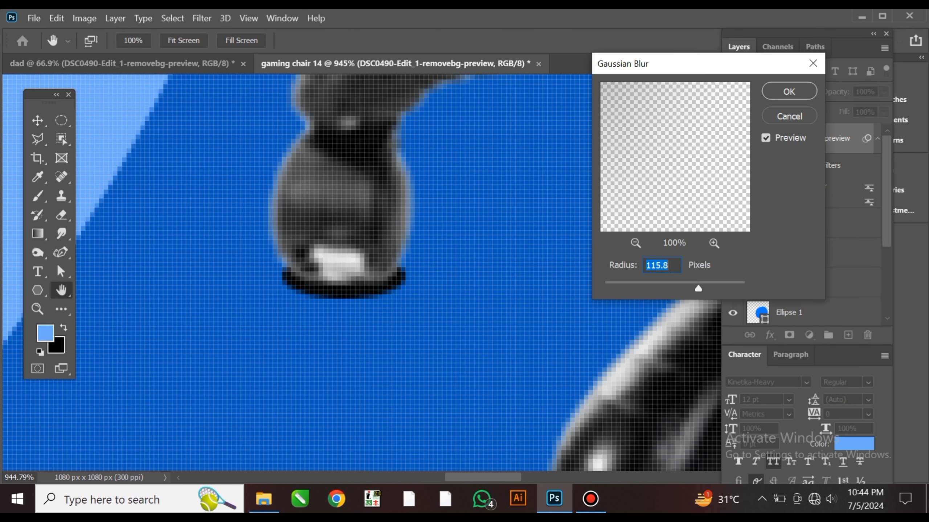
left_click(789, 116)
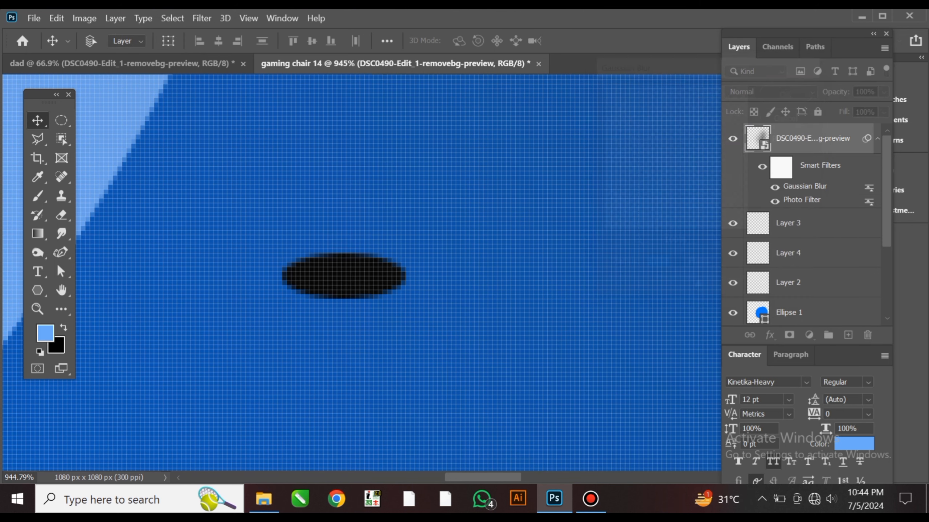
Step: Apply a Gaussian Blur with a 4.1-pixel radius to the black ellipse on Layer 4 under the leftmost caster
left_click(344, 291, "ctrl")
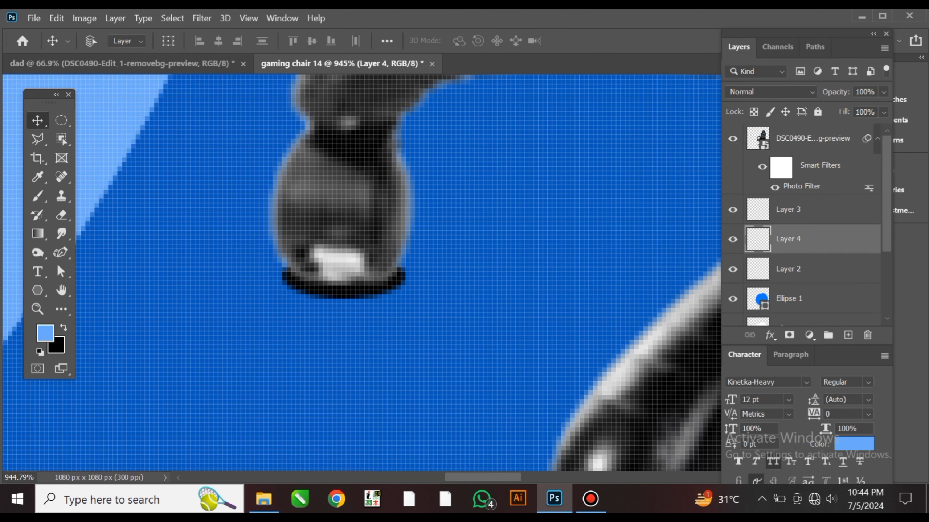
left_click(202, 18)
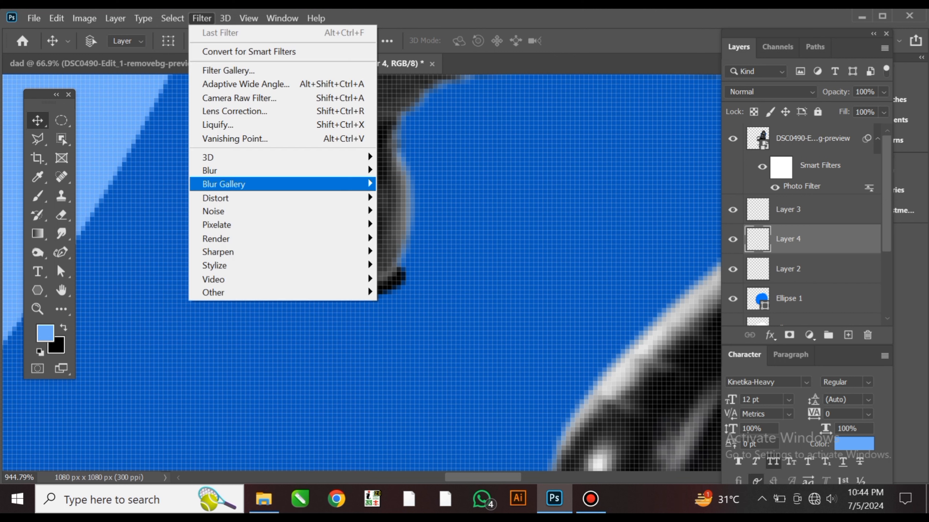
mouse_move(256, 171)
left_click(416, 224)
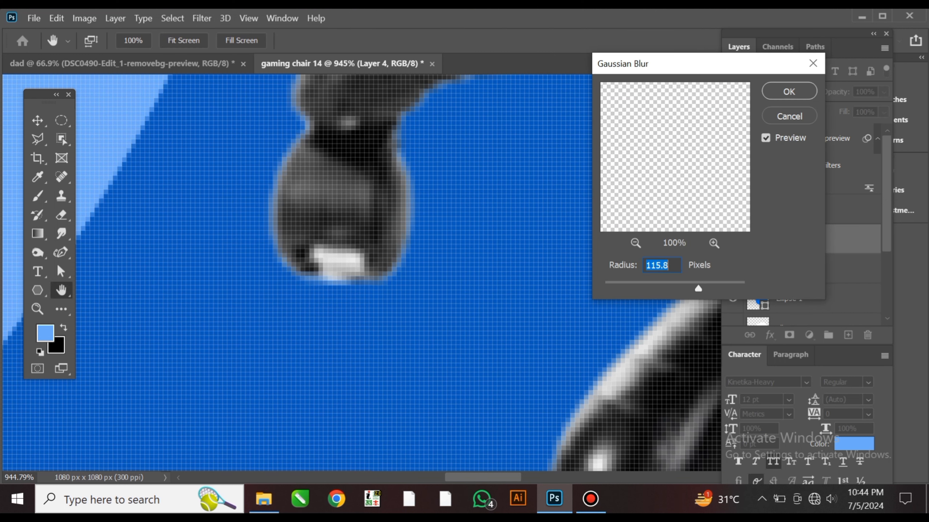
left_click(657, 287)
left_click_drag(648, 288, 640, 288)
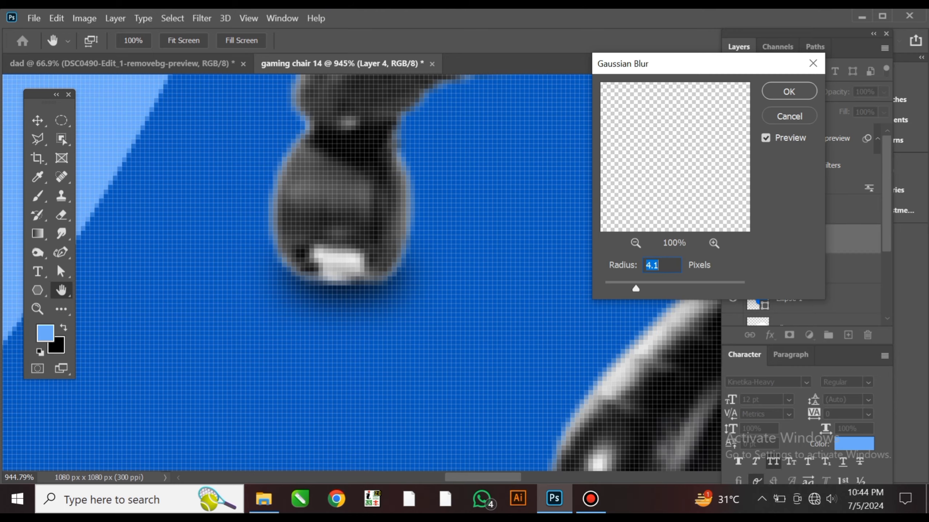
left_click(789, 91)
Step: Draw a flat elliptical selection over the bottom edge of the chair's front-left caster
scroll(530, 348, "down", 2)
left_click_drag(530, 348, 353, 185)
scroll(388, 329, "up", 2)
scroll(387, 293, "down", 5)
scroll(366, 256, "up", 4)
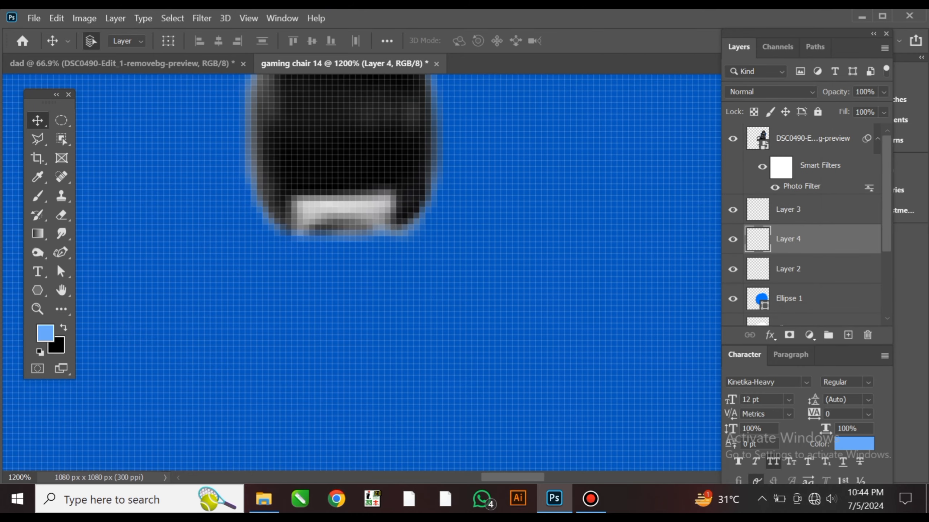
left_click(383, 249, "ctrl")
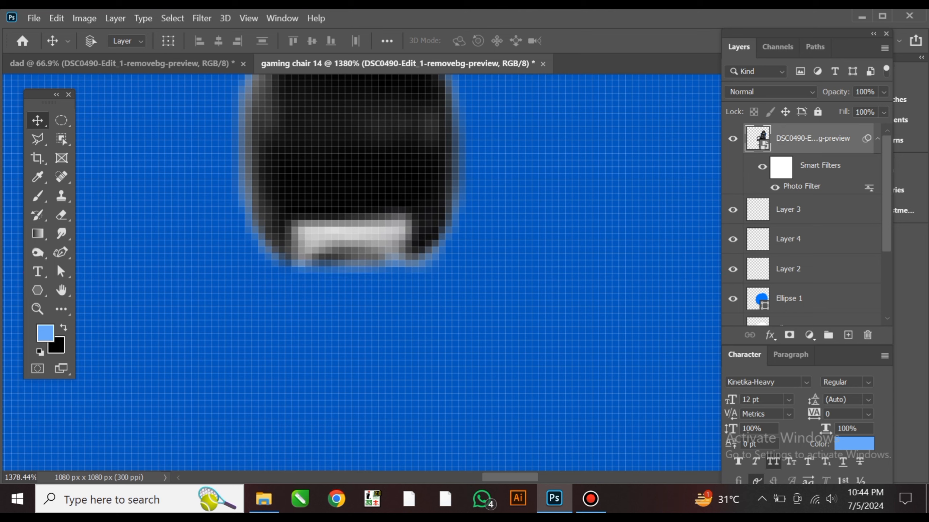
right_click(60, 120)
left_click(121, 134)
left_click_drag(252, 300, 444, 252)
left_click_drag(438, 294, 438, 294)
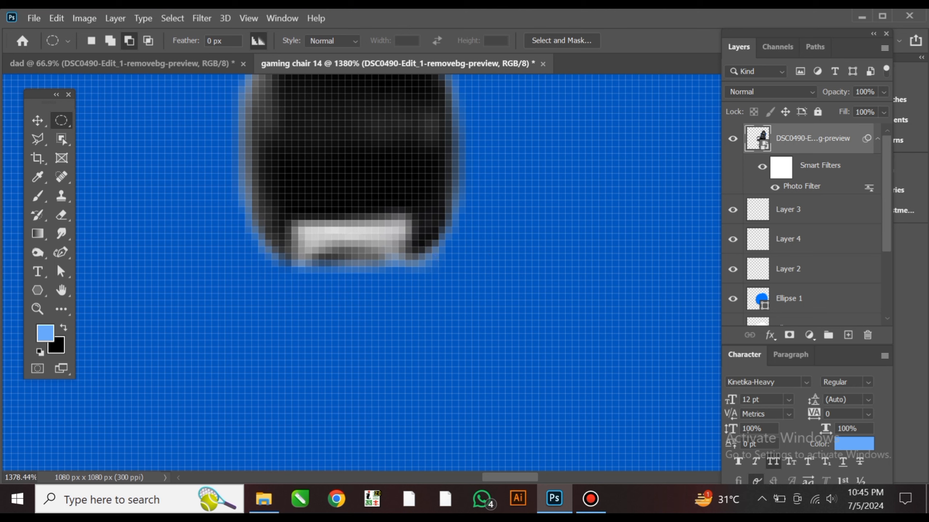
key("v")
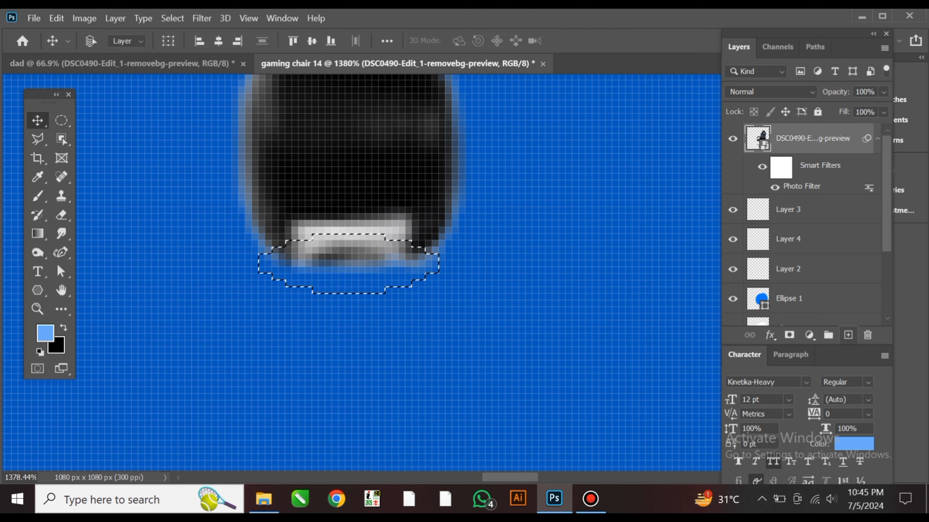
Step: Fill the elliptical selection with black on a new layer, place that layer directly below the gaming chair, and deselect
left_click(848, 336)
key("ctrl+BackSpace")
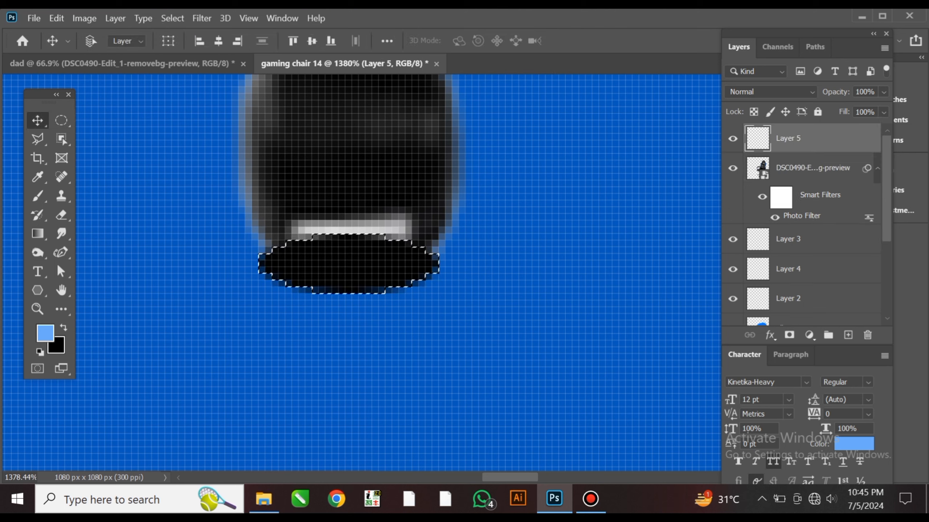
key("ctrl+bracketleft")
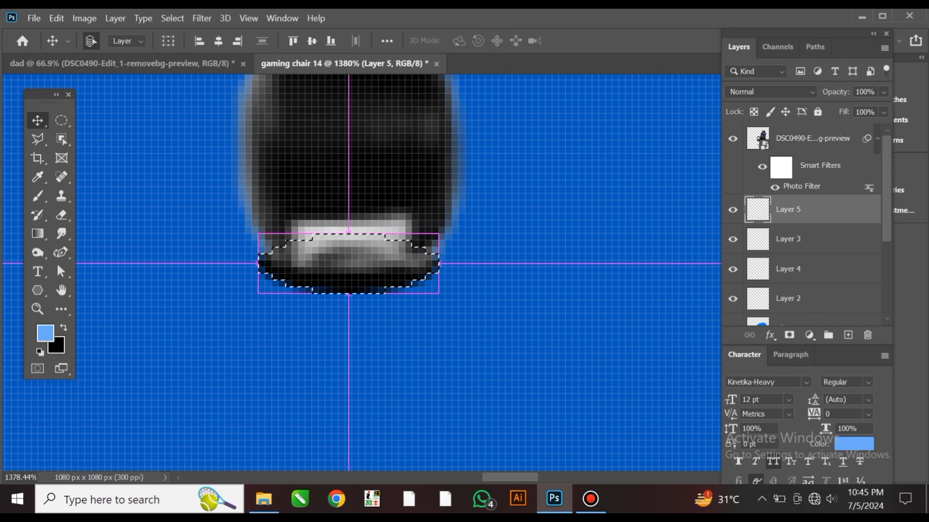
key("ctrl+d")
Step: Apply a Gaussian Blur with a 3.6-pixel radius to the black ellipse under the front-left caster
left_click(201, 17)
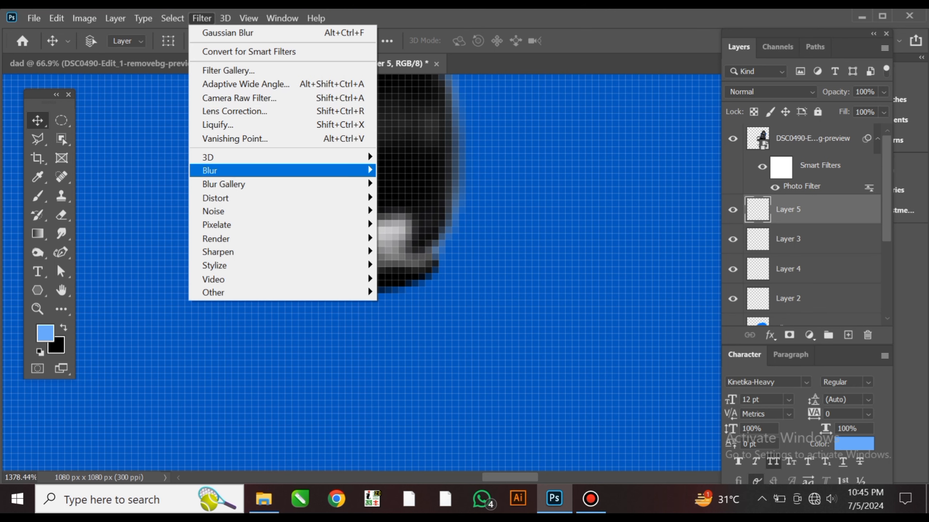
mouse_move(220, 170)
left_click(416, 225)
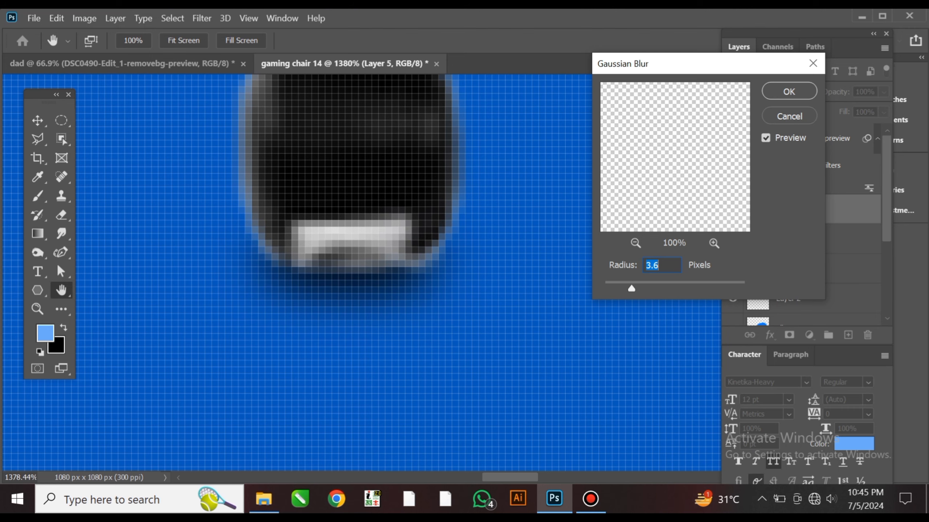
key("Return")
Step: Add a new layer directly below the gaming chair layer for the front-right caster's shadow
scroll(474, 274, "down", 5)
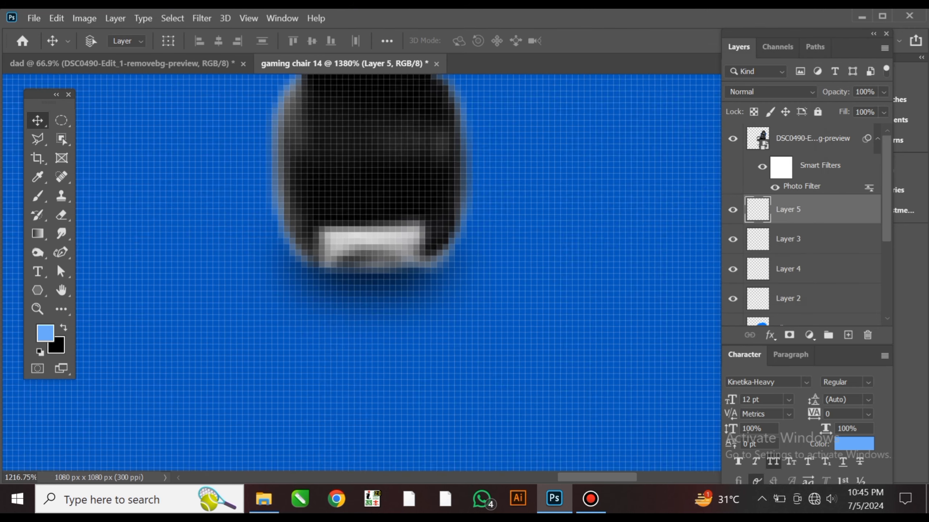
scroll(474, 273, "right", 5)
scroll(475, 256, "down", 5)
scroll(474, 256, "down", 3)
scroll(475, 256, "right", 3)
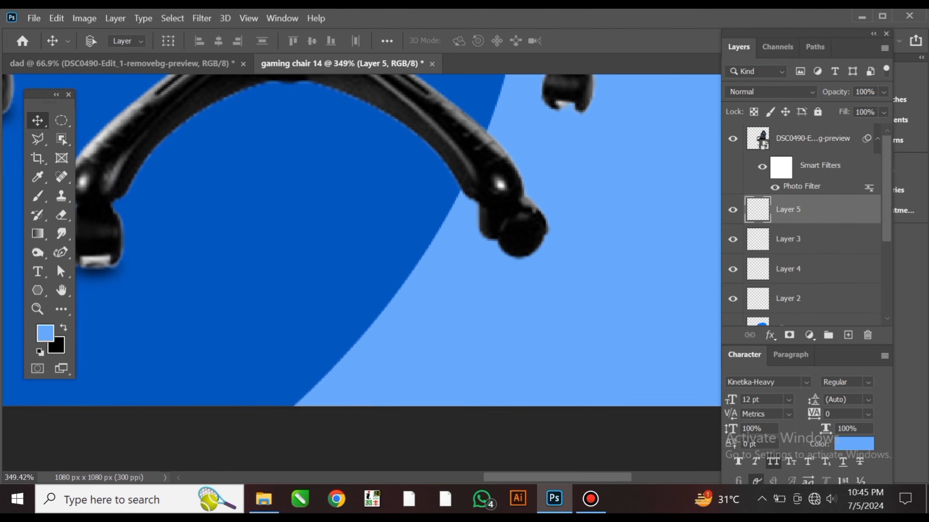
scroll(475, 256, "up", 4)
left_click(477, 256, "ctrl")
scroll(477, 256, "up", 4)
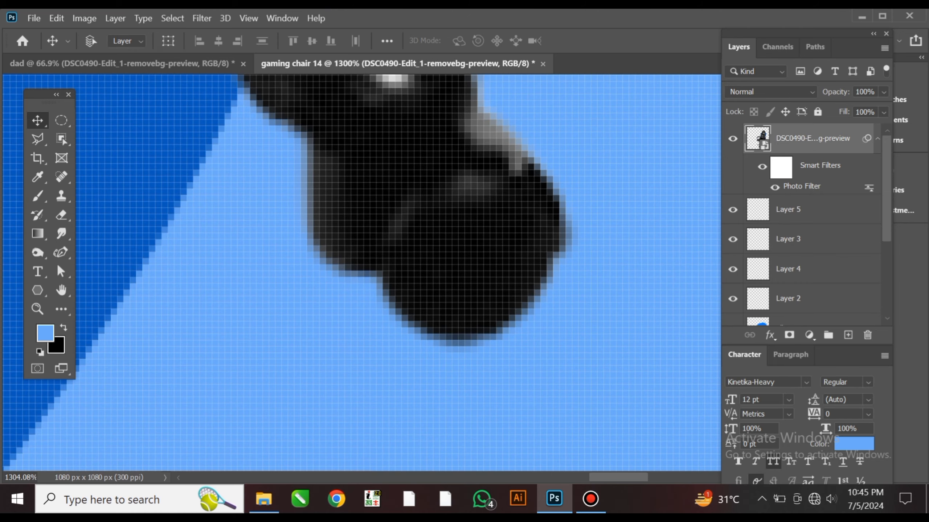
left_click(848, 336)
left_click_drag(797, 139, 797, 225)
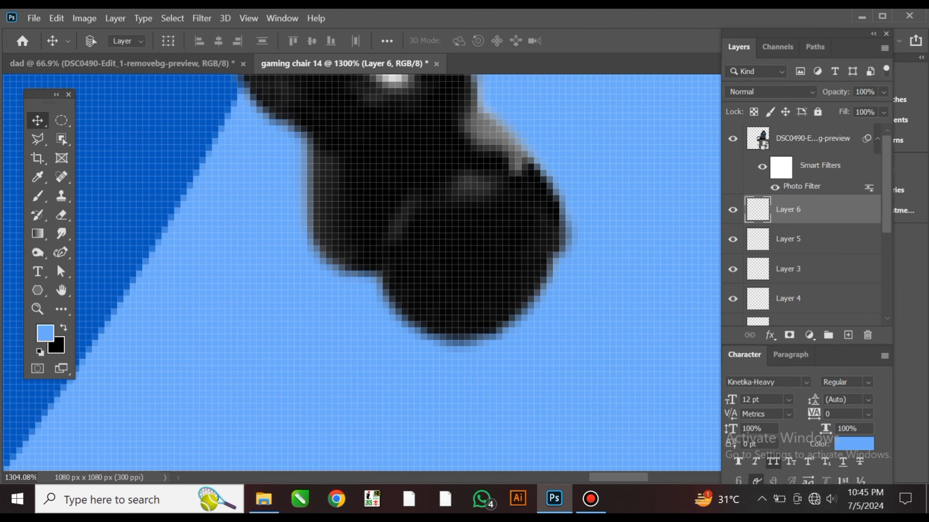
Step: Draw an elliptical selection over the lower edge of the front-right caster and fill it with black on Layer 6
key("m")
key("m")
right_click(61, 121)
left_click(143, 133)
scroll(417, 281, "up", 3)
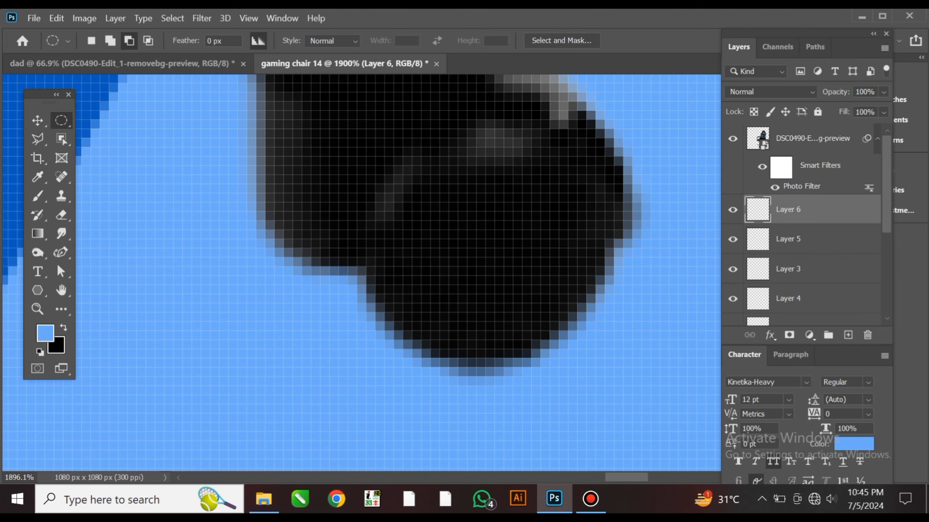
left_click_drag(366, 295, 555, 369)
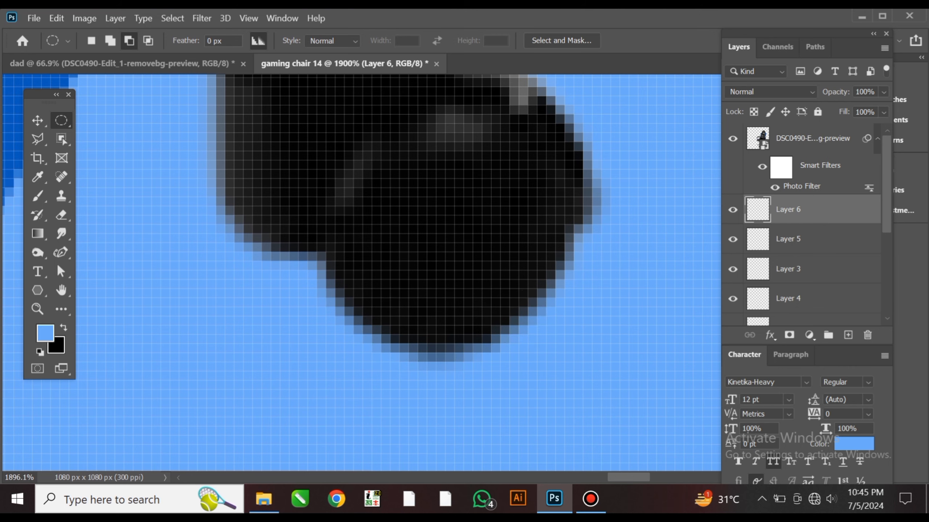
key("ctrl+BackSpace")
Step: Distort the black ellipse on Layer 6 by raising its upper-right corner, and reposition it over the caster's lower edge
key("ctrl+t")
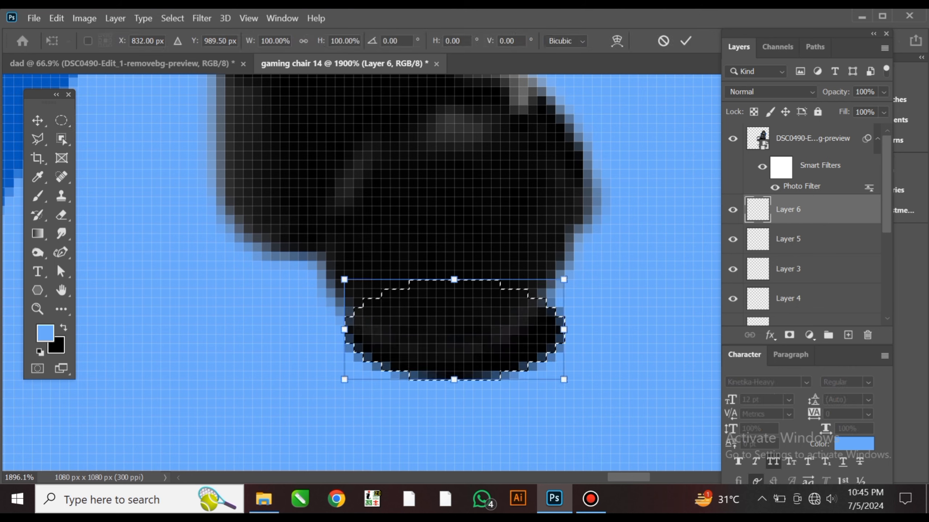
right_click(458, 310)
left_click(486, 118)
right_click(498, 317)
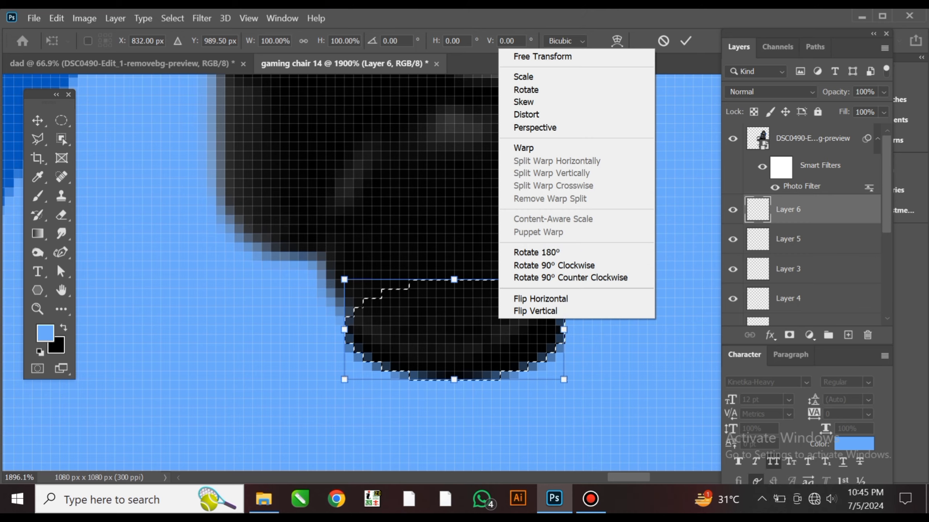
left_click(526, 114)
scroll(532, 280, "up", 2)
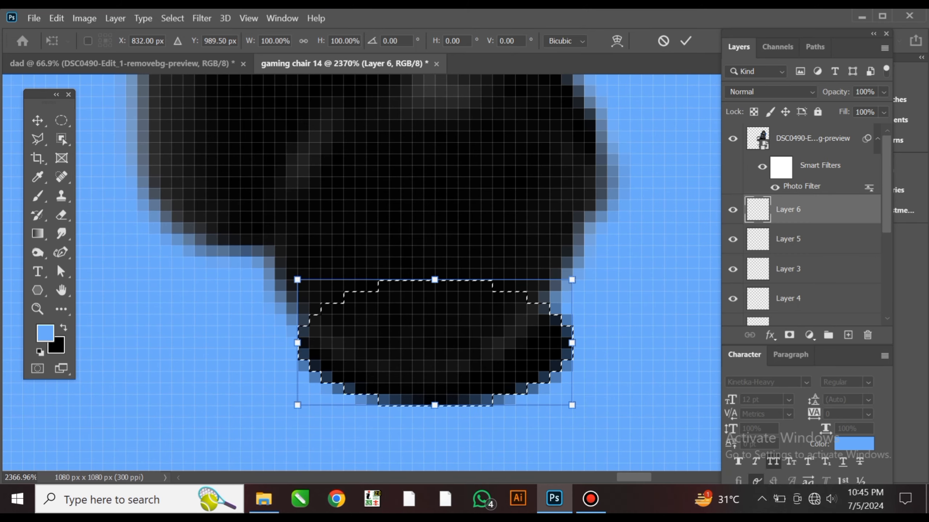
left_click_drag(572, 279, 581, 191)
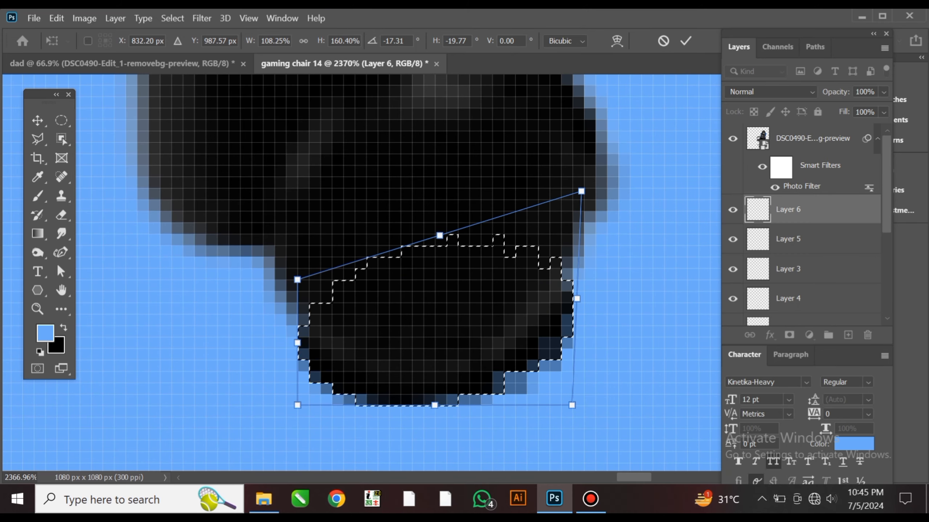
left_click_drag(566, 367, 599, 326)
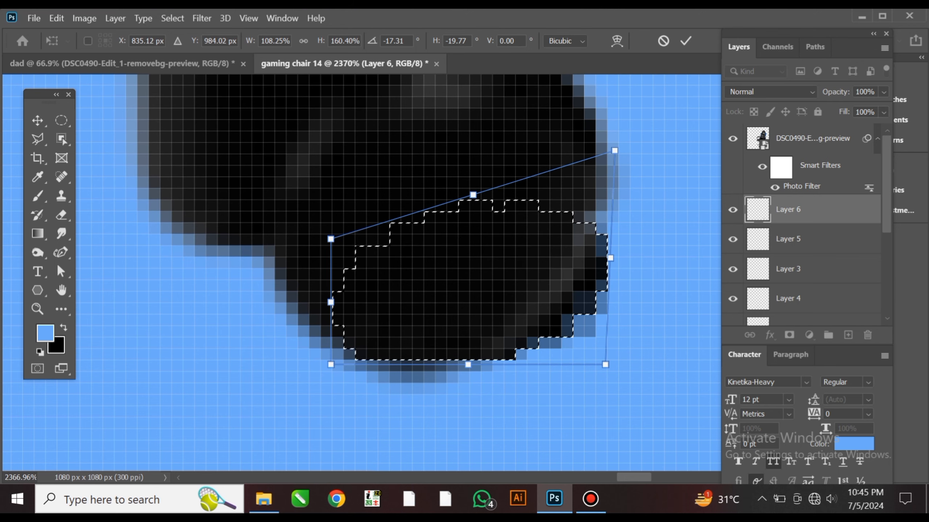
left_click_drag(341, 325, 321, 368)
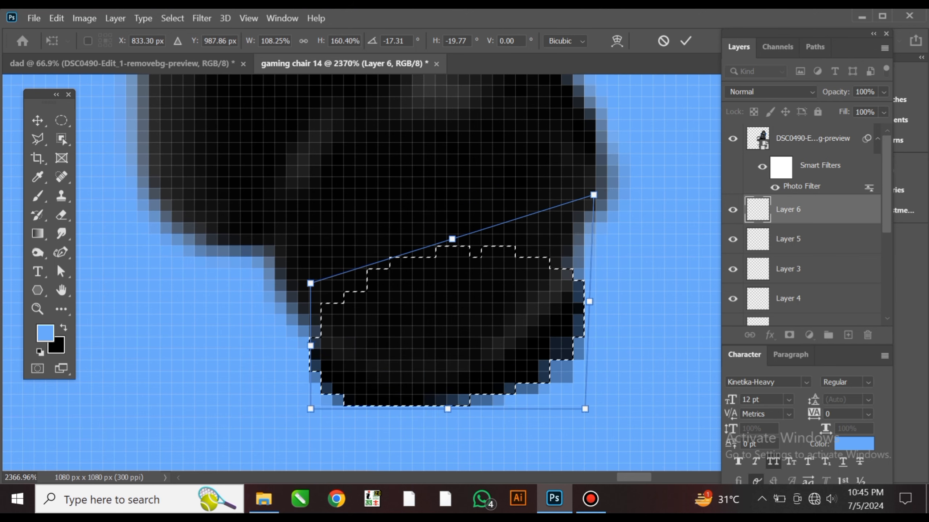
Step: Skew and stretch the black shape to follow the front-right caster's lower-right curve, then apply the transform and deselect
left_click_drag(319, 277, 304, 252)
left_click_drag(432, 383, 456, 393)
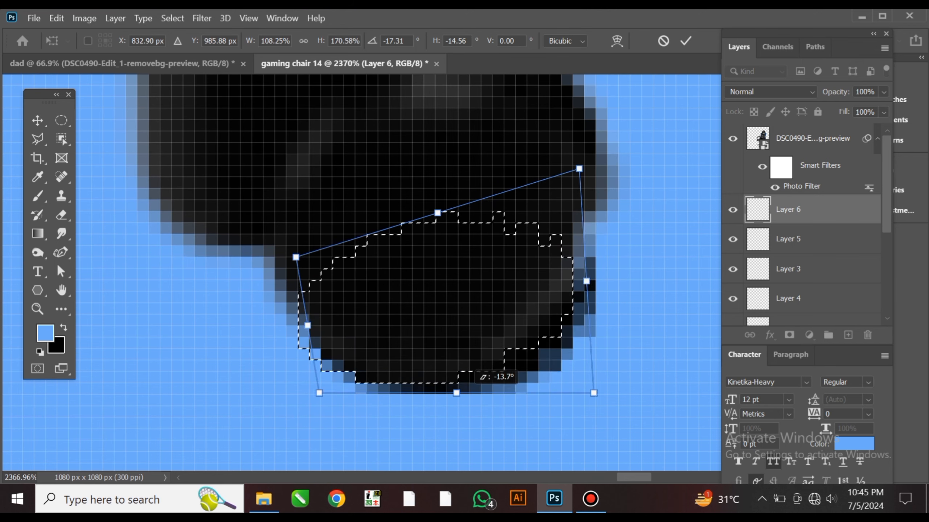
left_click_drag(591, 287, 609, 240)
left_click_drag(311, 327, 301, 357)
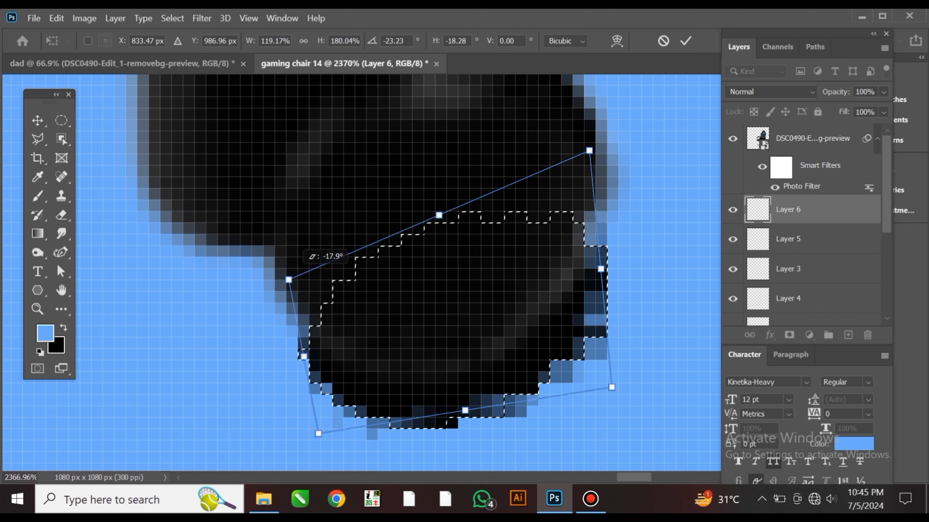
left_click_drag(589, 151, 604, 117)
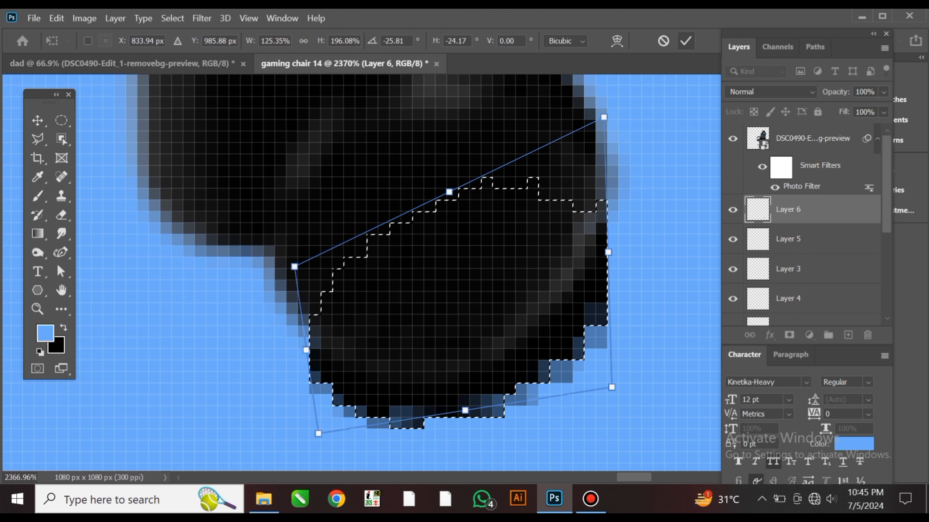
key("Return")
key("ctrl+d")
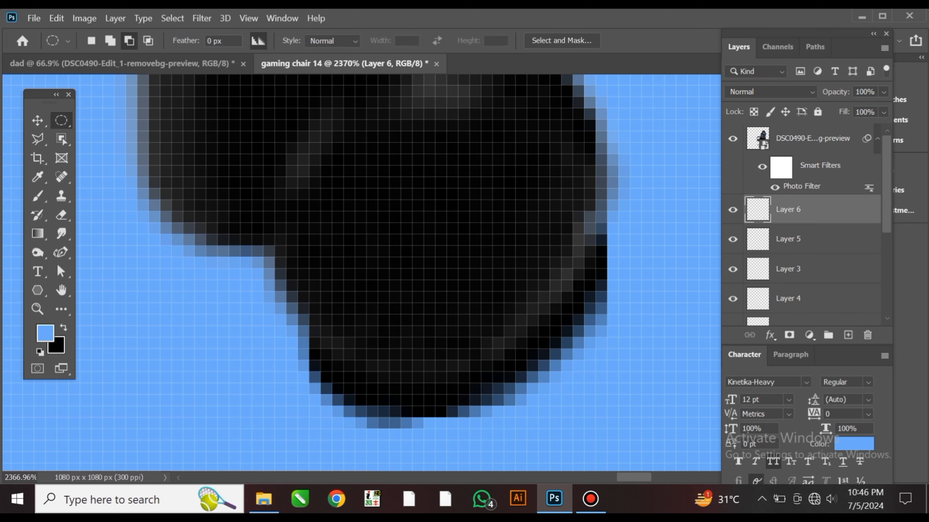
Step: Apply a Gaussian Blur with a 4.0-pixel radius to the black shape on Layer 6 under the front-right caster
scroll(546, 343, "down", 4)
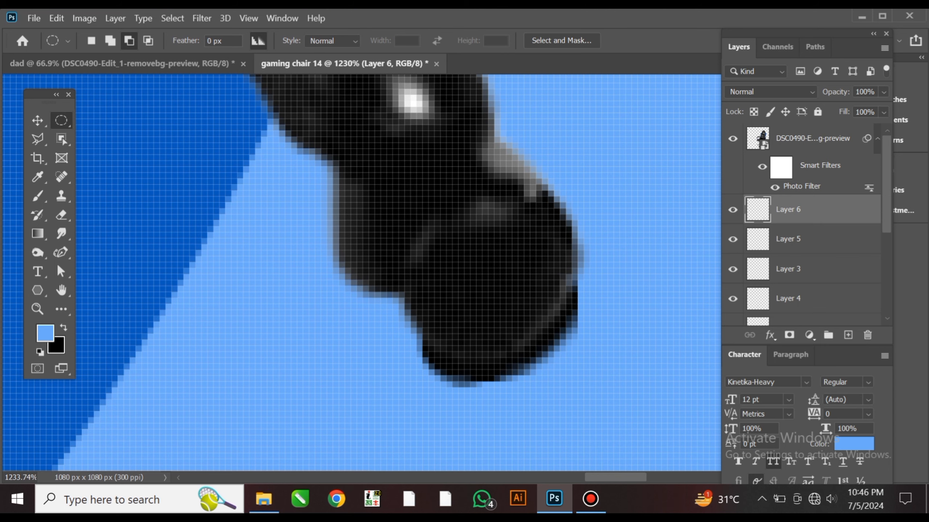
left_click(201, 18)
mouse_move(208, 170)
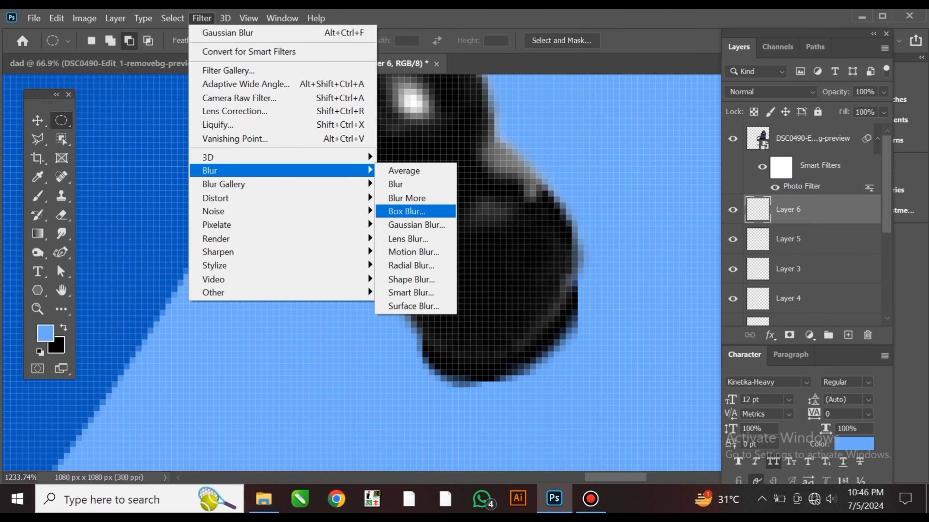
left_click(416, 224)
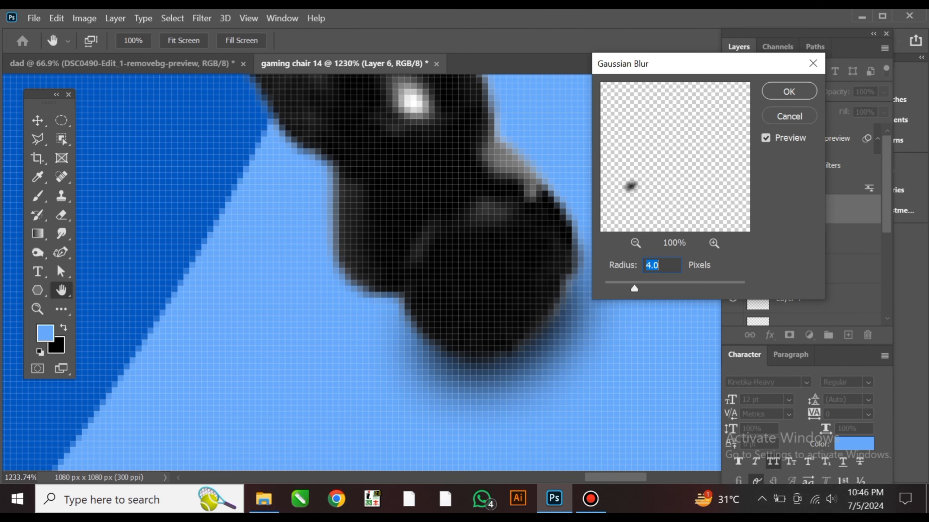
key("Return")
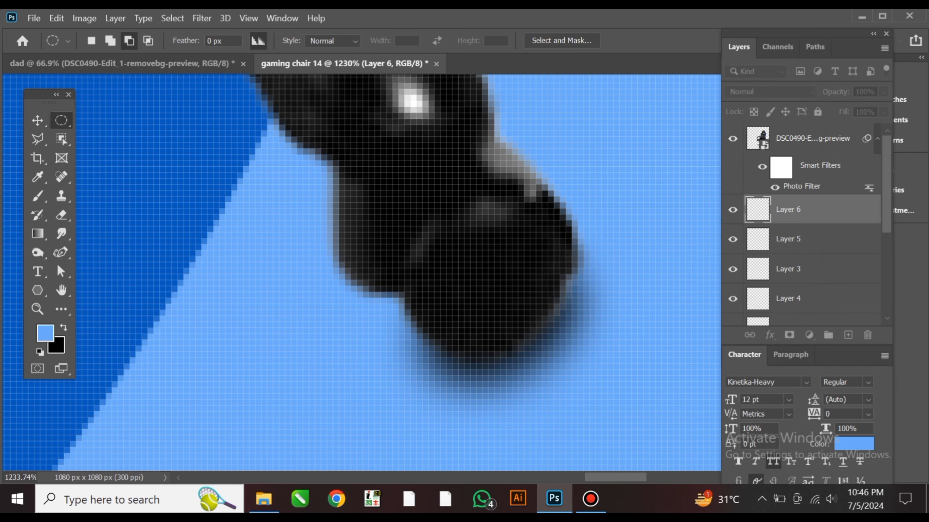
Step: Add a new layer above the gaming chair and draw a flat elliptical selection over the bottom of the rear-right caster
scroll(360, 272, "down", 6)
scroll(489, 243, "up", 8)
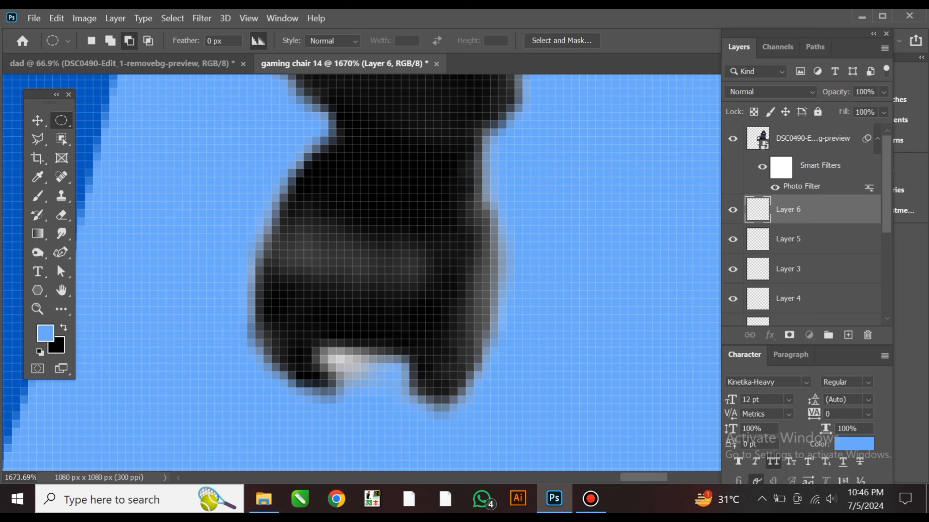
left_click(813, 139)
left_click(848, 336)
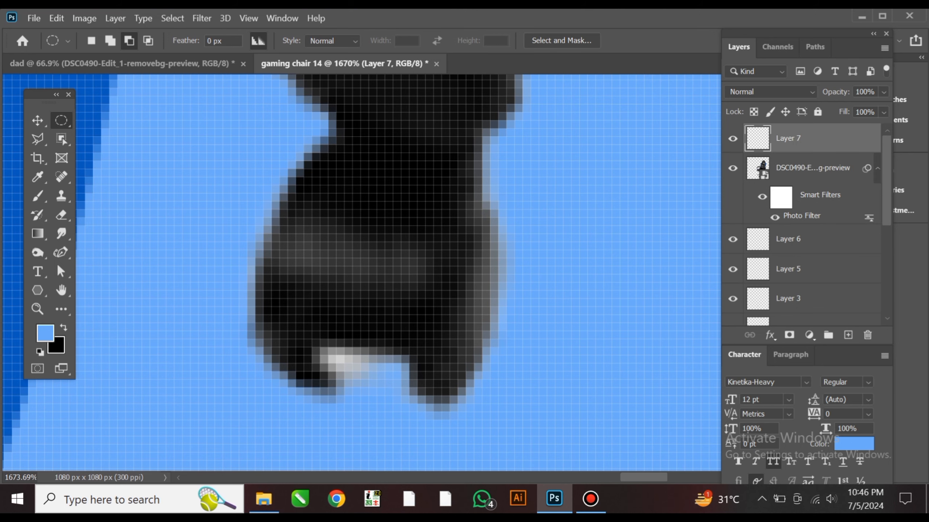
left_click_drag(293, 372, 461, 335)
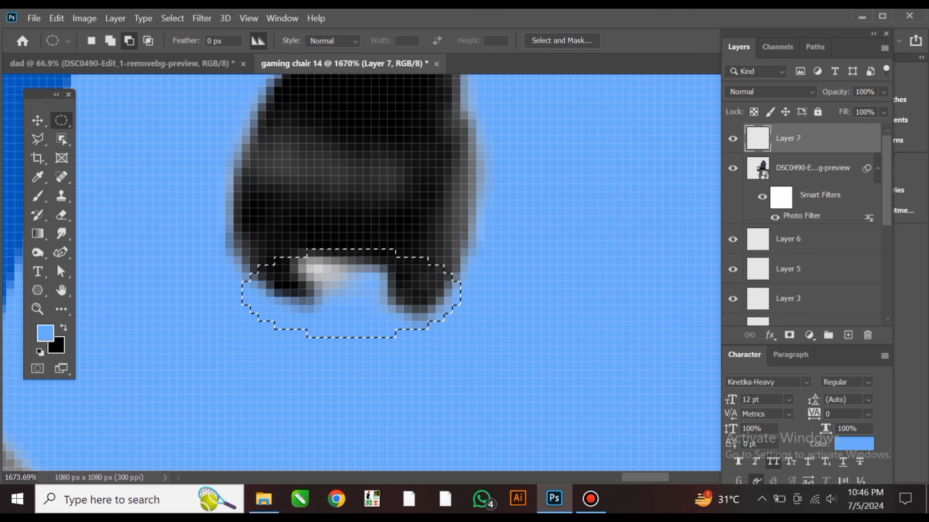
Step: Fill the selection on Layer 7 with black, move the layer directly below the gaming chair layer, and deselect
key("ctrl+BackSpace")
key("ctrl+t")
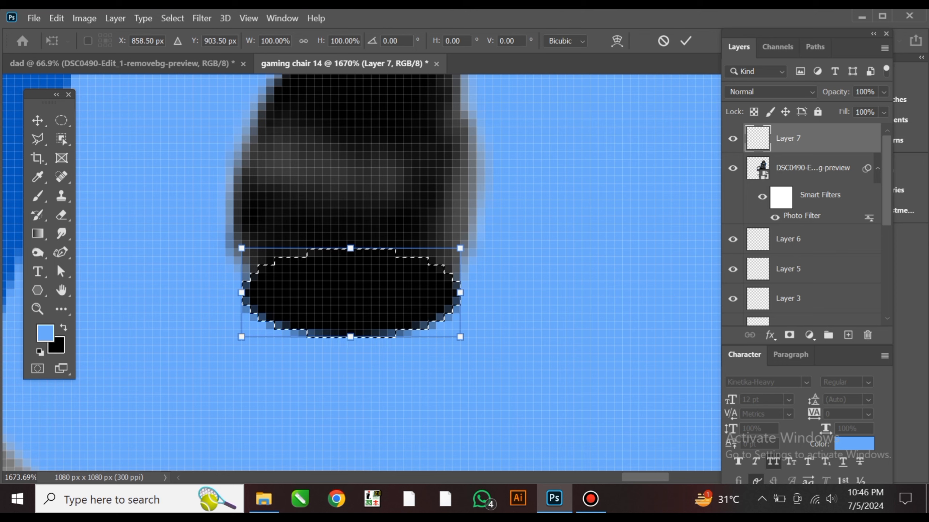
key("Return")
key("ctrl+bracketleft")
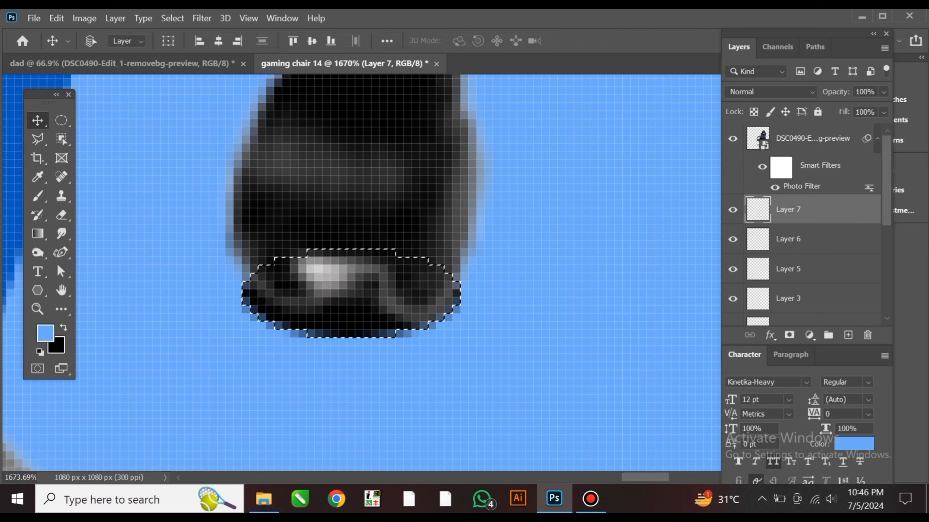
key("ctrl+d")
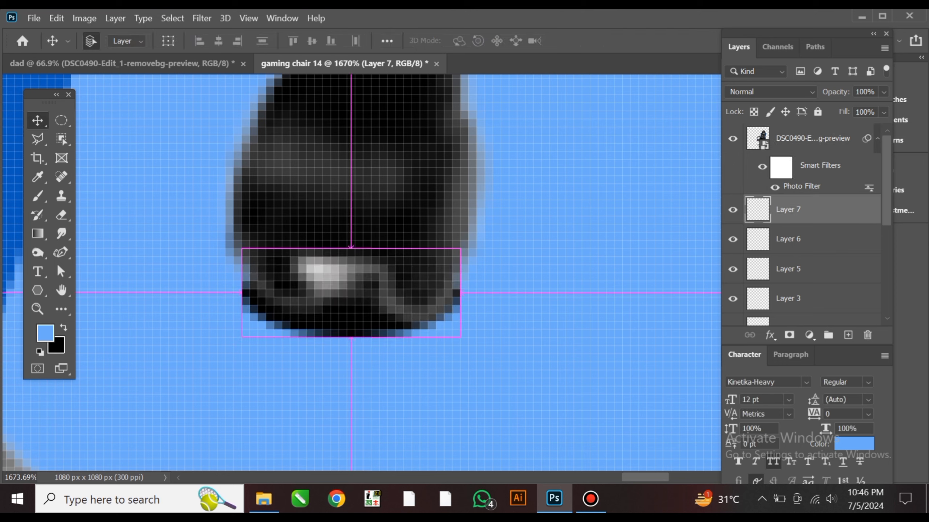
Step: Distort the black ellipse on Layer 7 by stretching its bottom edge down to about 118% height and pulling both upper corners upward
key("ctrl+t")
right_click(394, 315)
left_click(423, 110)
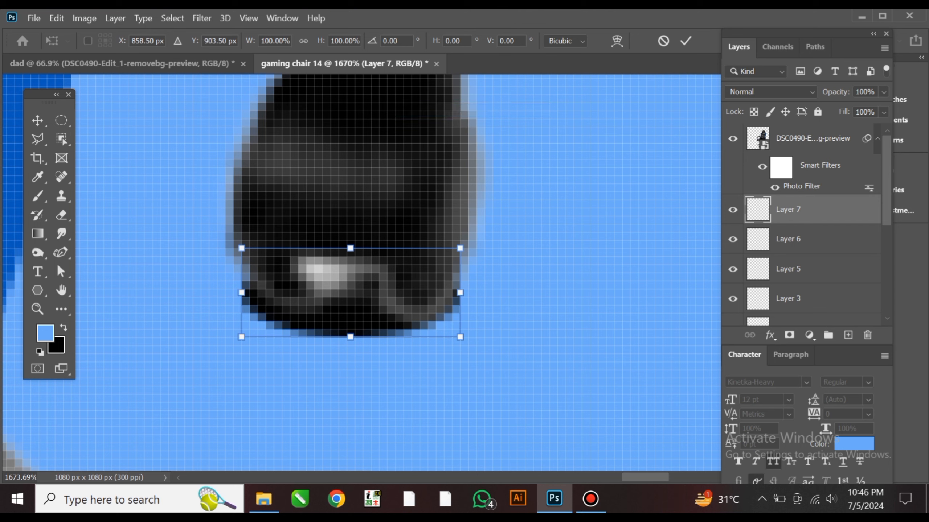
left_click_drag(351, 337, 350, 353)
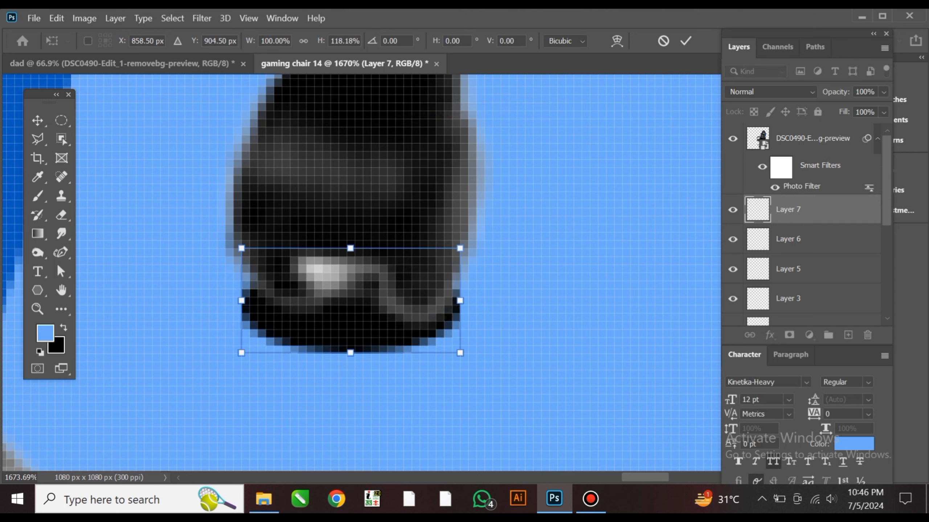
left_click_drag(460, 249, 460, 242)
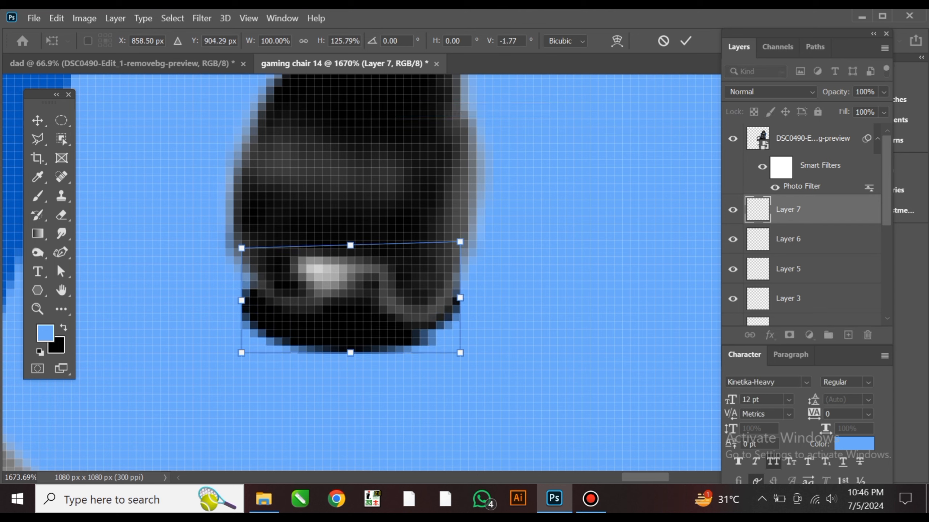
left_click_drag(241, 249, 236, 233)
key("Return")
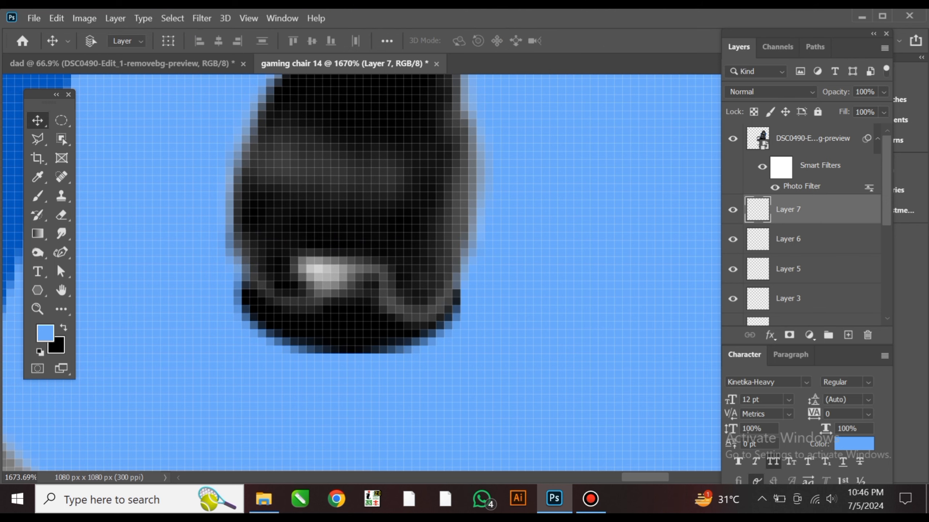
Step: Apply a Gaussian Blur with a 3.1-pixel radius to the black shape on Layer 7 under the rear-right caster
left_click(201, 18)
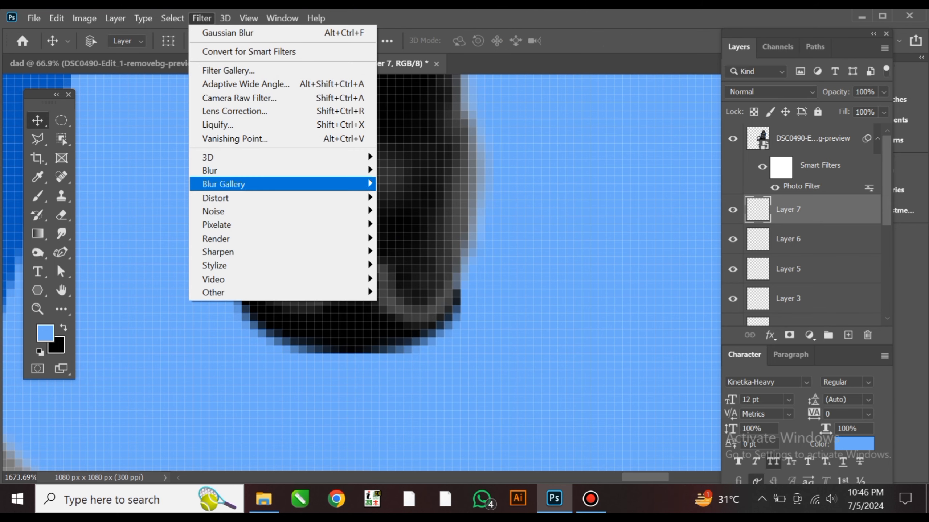
left_click(416, 225)
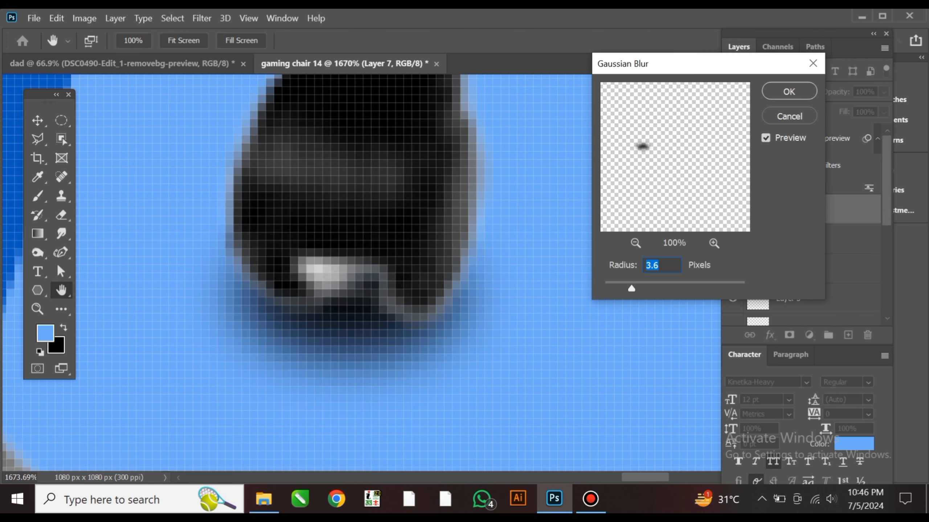
left_click(789, 92)
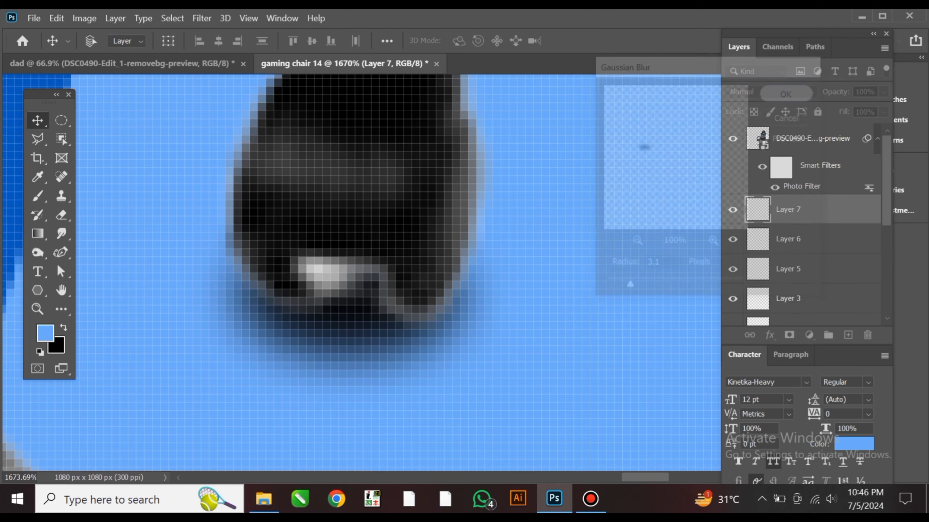
Step: Draw an irregular Polygonal Lasso selection across the floor area between the chair's base legs, reaching toward the rear casters
scroll(523, 317, "down", 10)
scroll(404, 339, "up", 1)
scroll(404, 339, "down", 2)
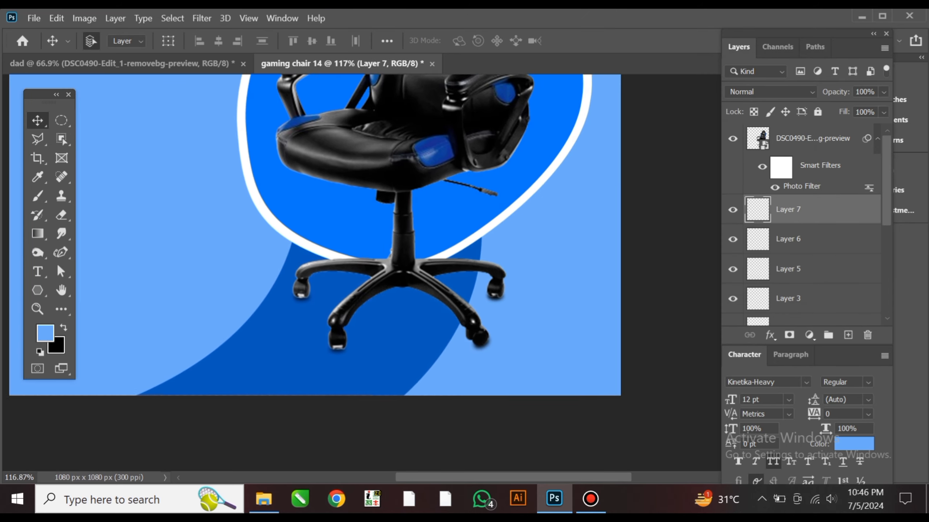
scroll(405, 340, "up", 9)
scroll(404, 339, "down", 6)
scroll(404, 339, "up", 2)
scroll(482, 402, "up", 3)
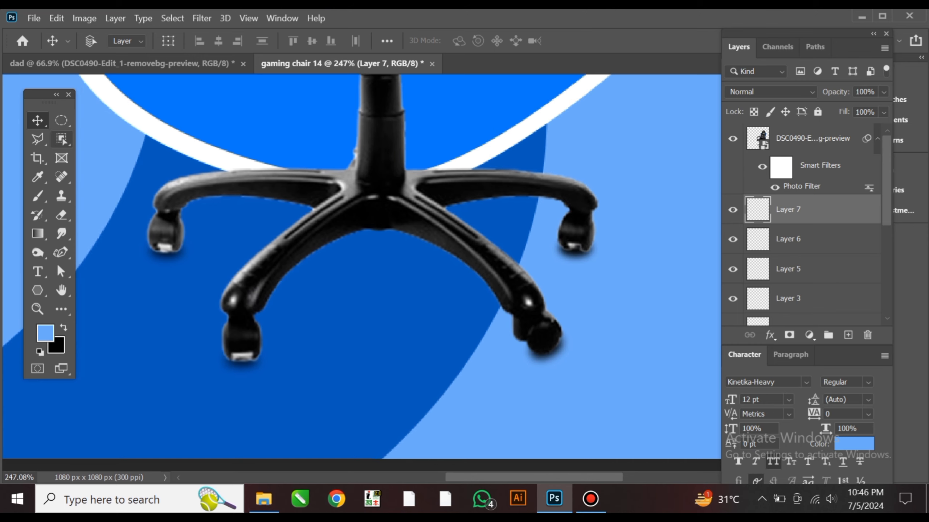
left_click(61, 139)
left_click(37, 139)
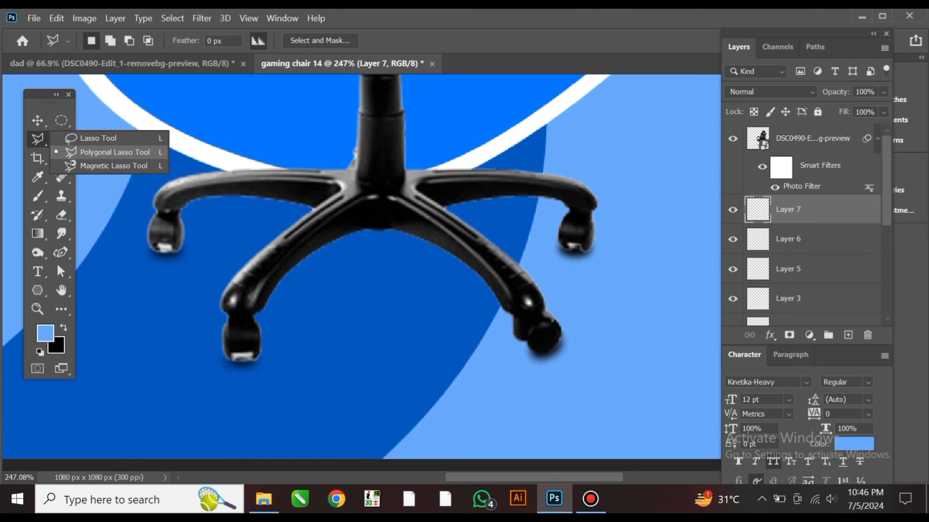
left_click(115, 152)
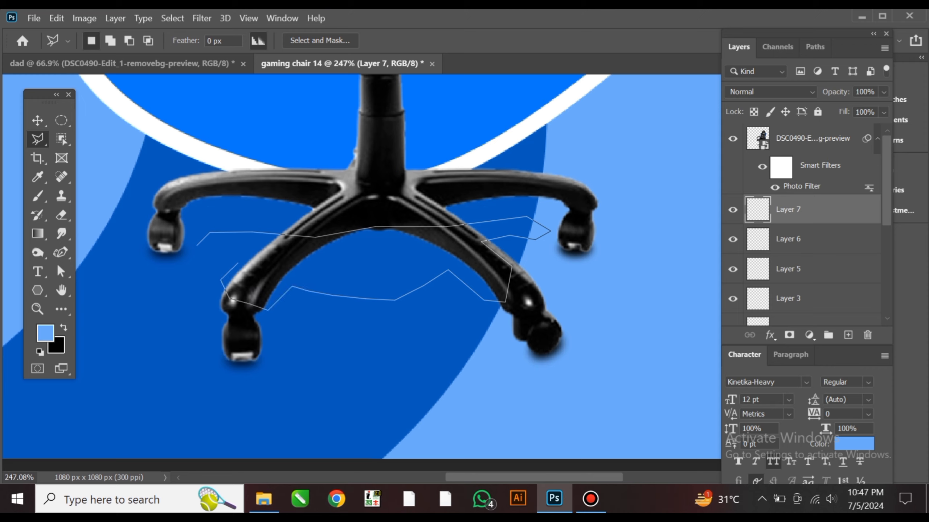
key("Return")
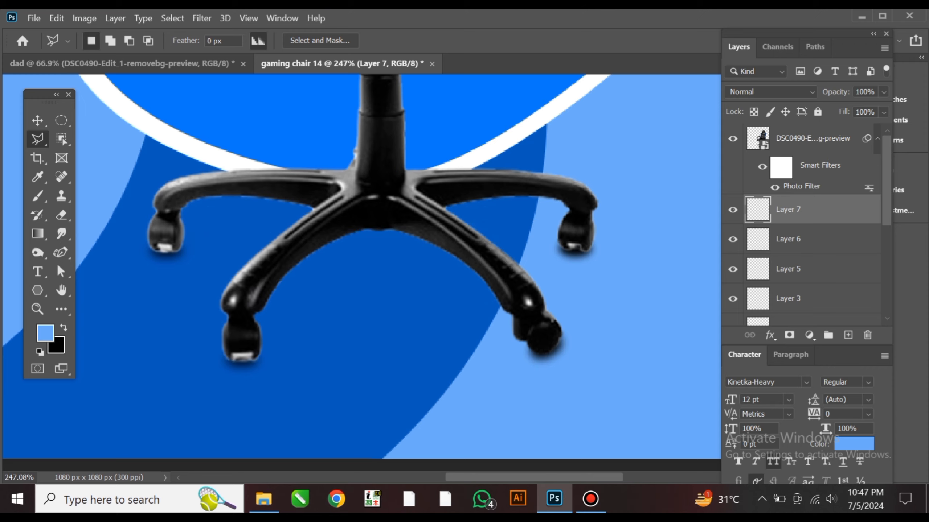
Step: Fill the polygonal selection on Layer 7 with black and deselect
key("v")
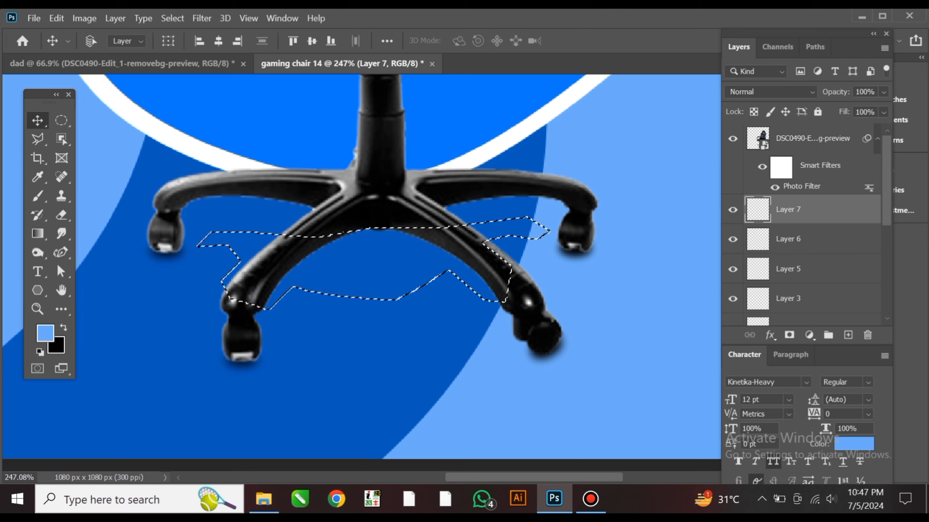
key("ctrl+BackSpace")
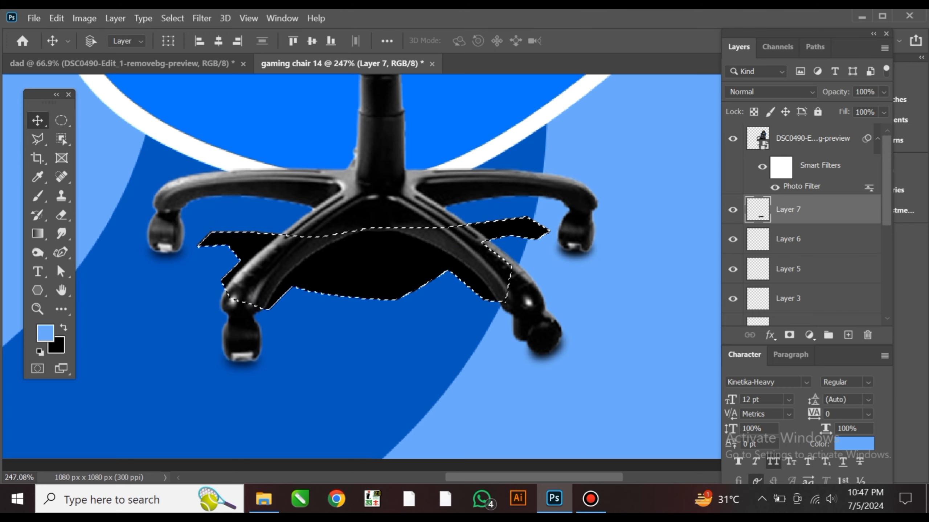
key("ctrl+d")
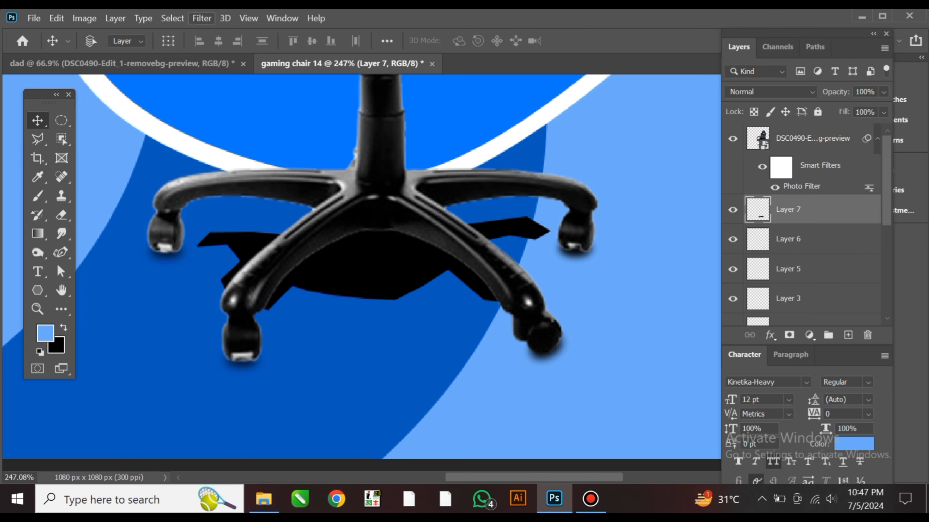
Step: Soften the large black shape under the chair base with a Gaussian Blur of about 26 pixels radius
left_click(202, 18)
mouse_move(197, 172)
left_click(415, 222)
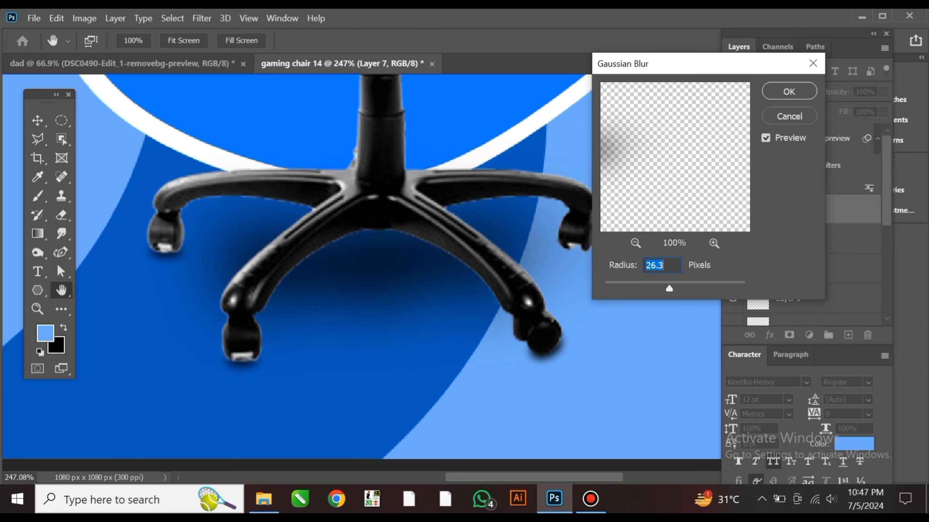
left_click_drag(664, 289, 664, 288)
left_click(790, 92)
Step: Warp the blurred floor shadow on Layer 7, pulling its right side outward past the rear-right caster
key("ctrl+t")
right_click(427, 270)
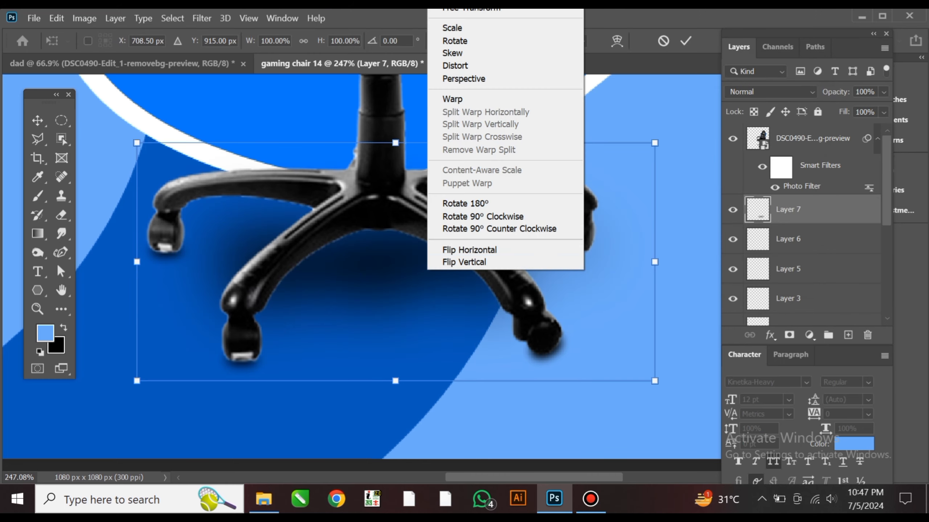
left_click(452, 99)
scroll(350, 260, "up", 1)
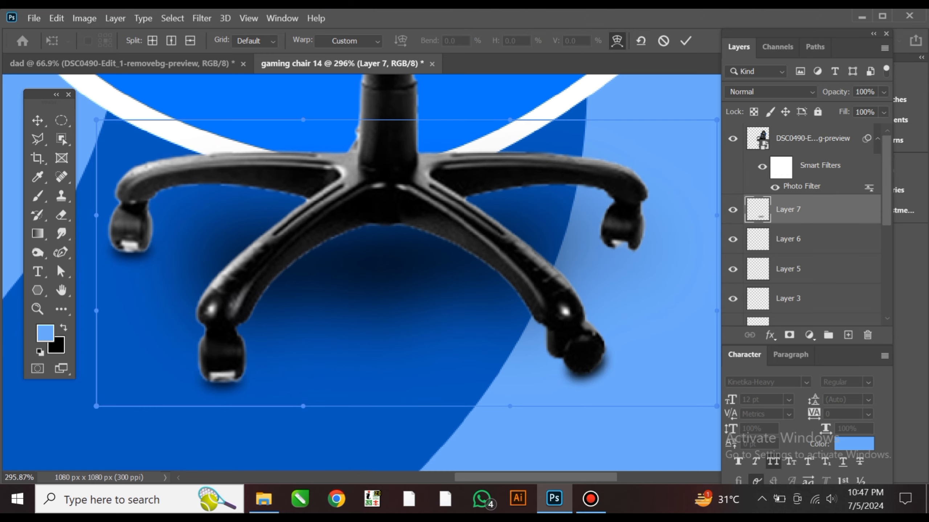
left_click_drag(96, 215, 88, 196)
left_click_drag(530, 264, 490, 257)
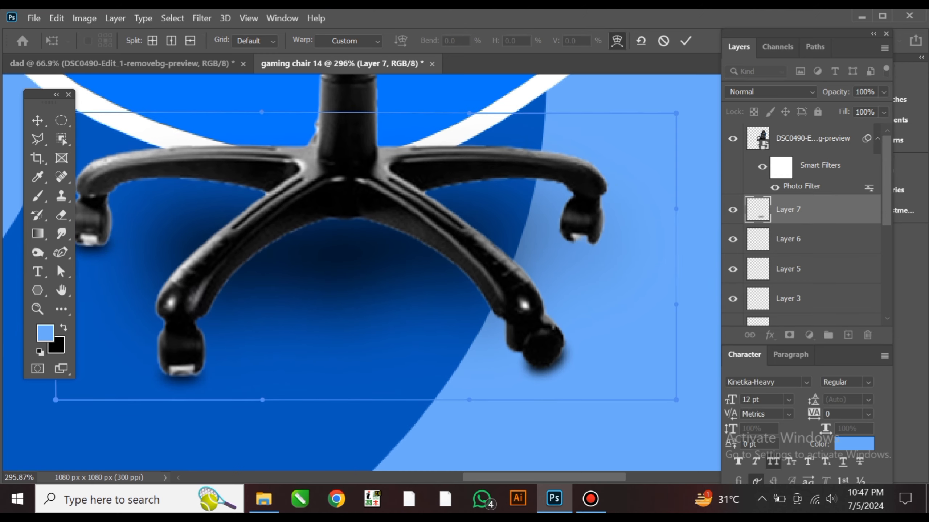
left_click_drag(676, 172, 703, 173)
left_click_drag(693, 115, 693, 108)
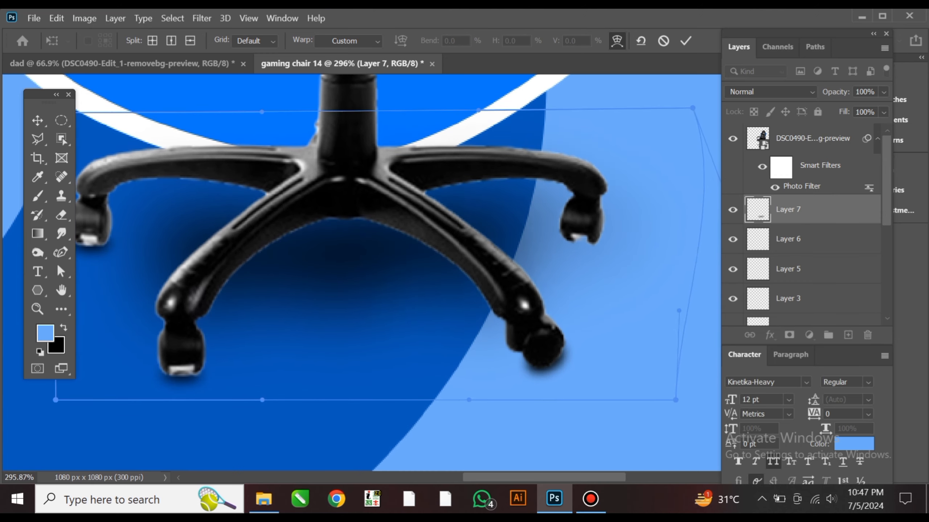
left_click_drag(692, 335, 721, 292)
Step: Bulge the shadow's lower edge downward, raise its upper edge slightly, and apply the warp
left_click_drag(320, 400, 327, 419)
left_click_drag(370, 111, 373, 107)
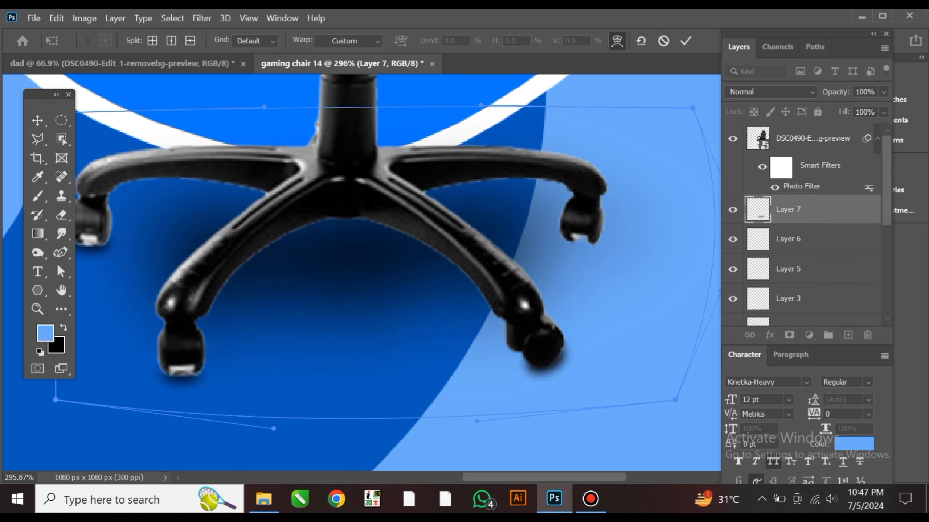
left_click_drag(559, 141, 561, 139)
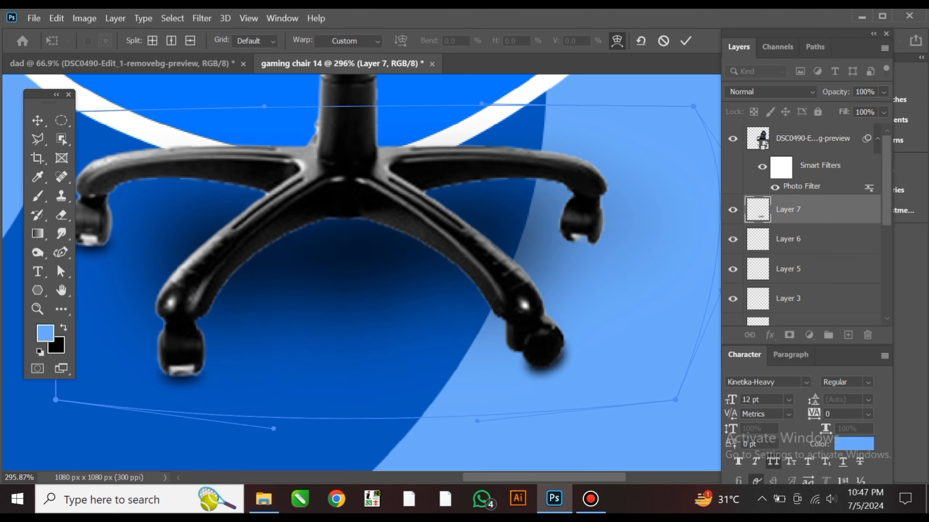
left_click_drag(619, 292, 625, 295)
left_click_drag(326, 414, 339, 414)
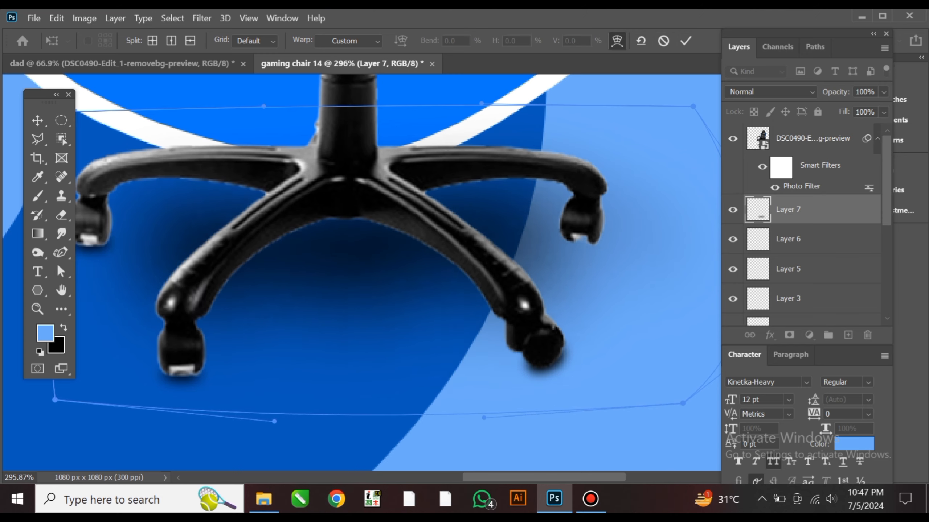
left_click_drag(161, 394, 156, 400)
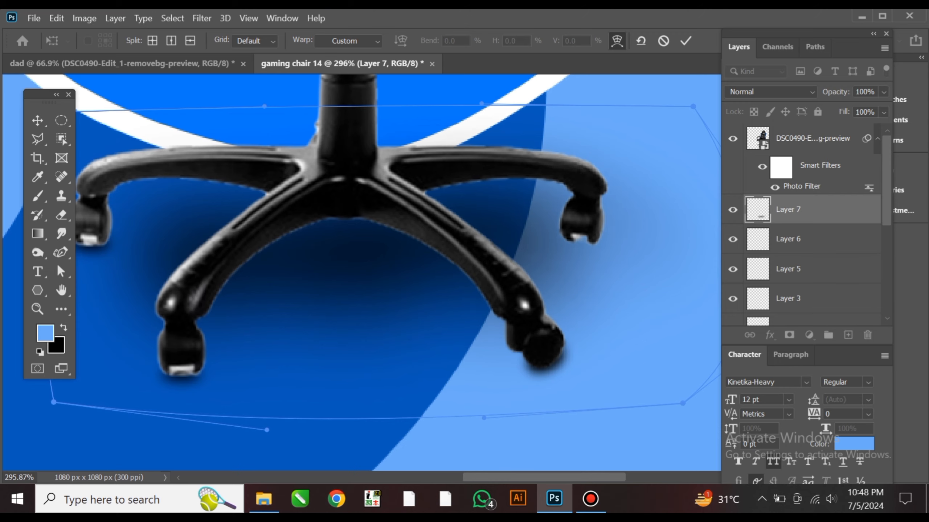
key("Return")
Step: Copy the sunburst ray Vector Smart Object from the dad document into the gaming chair 14 document
scroll(526, 247, "down", 10)
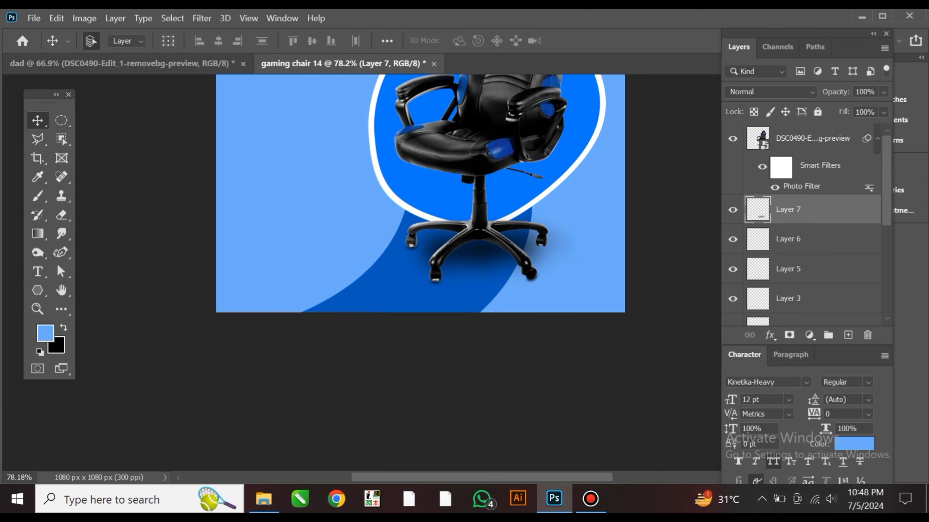
scroll(475, 260, "down", 4)
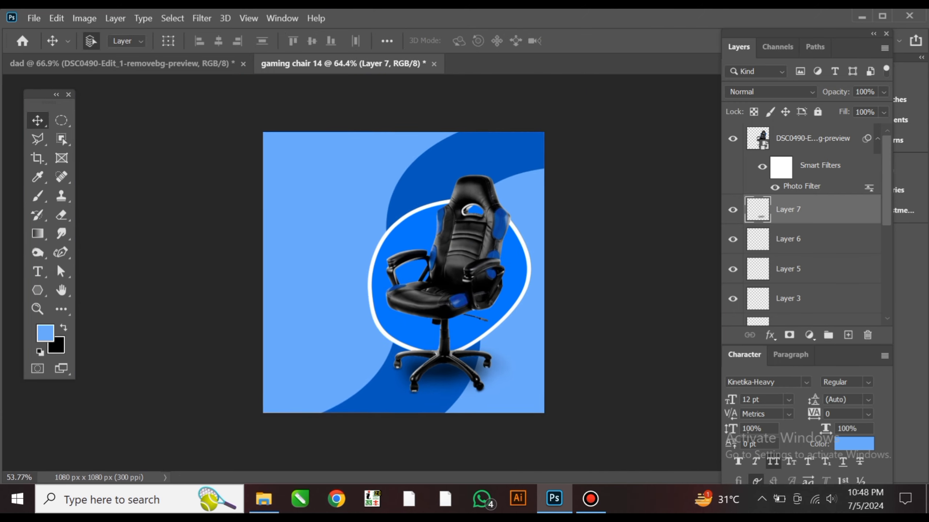
scroll(438, 271, "up", 4)
scroll(439, 270, "down", 2)
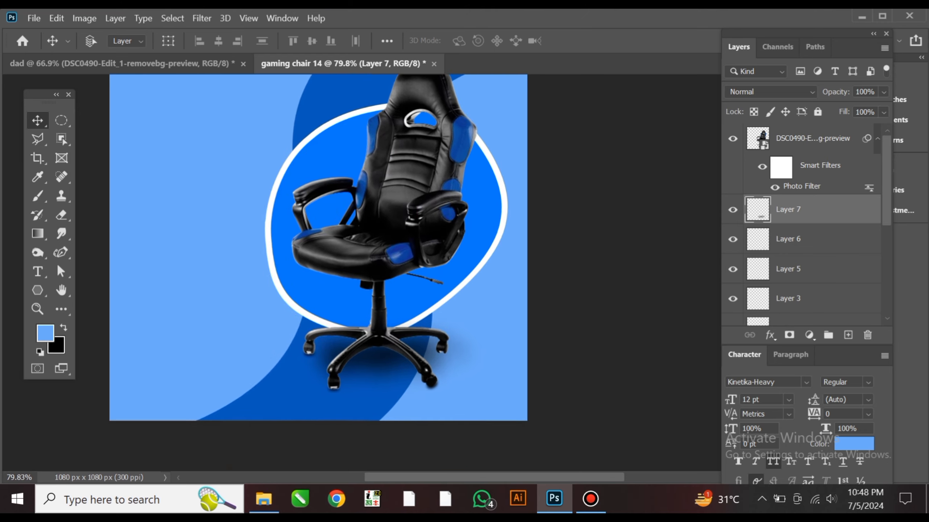
scroll(439, 271, "down", 2)
left_click(128, 63)
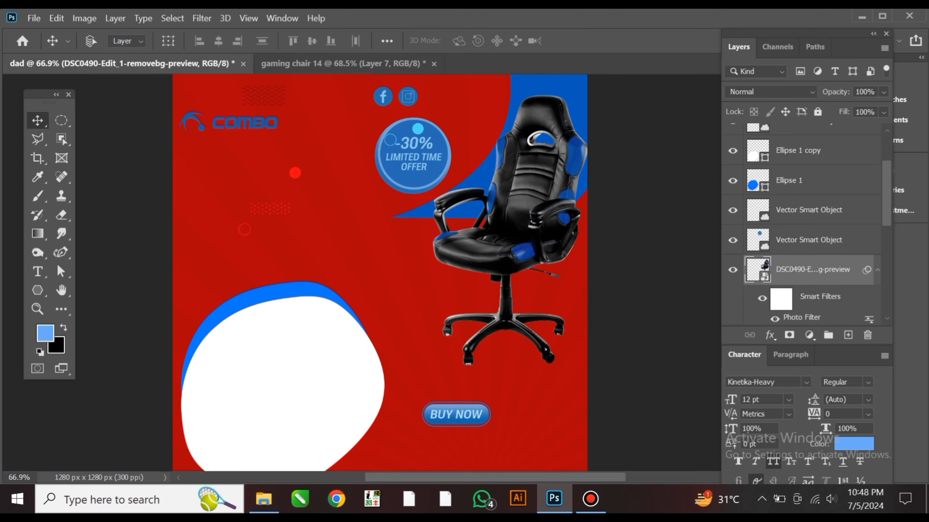
left_click(410, 278)
left_click(812, 221)
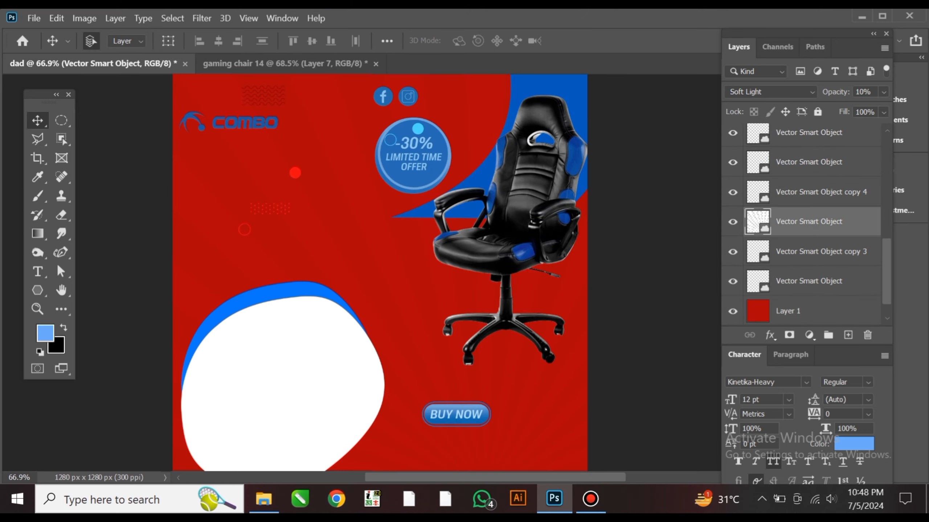
left_click_drag(594, 398, 431, 254)
left_click(322, 63)
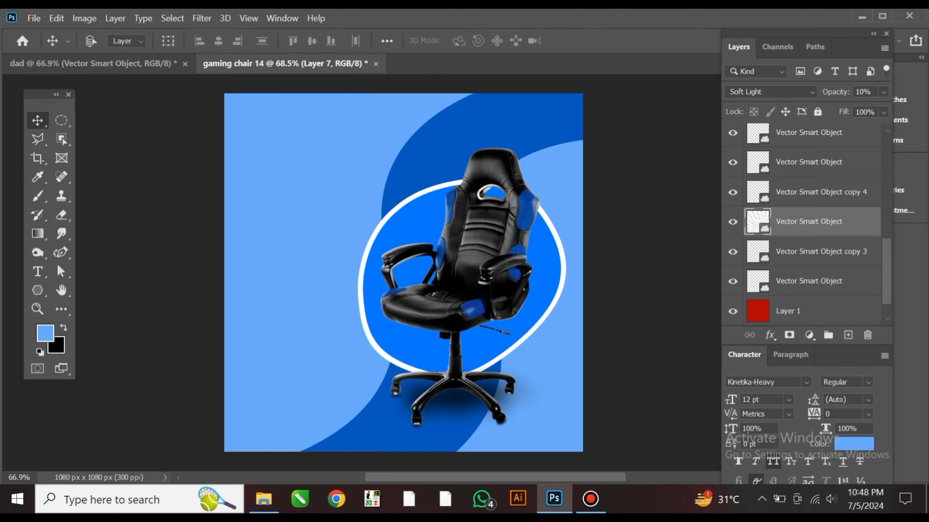
left_click_drag(321, 64, 434, 271)
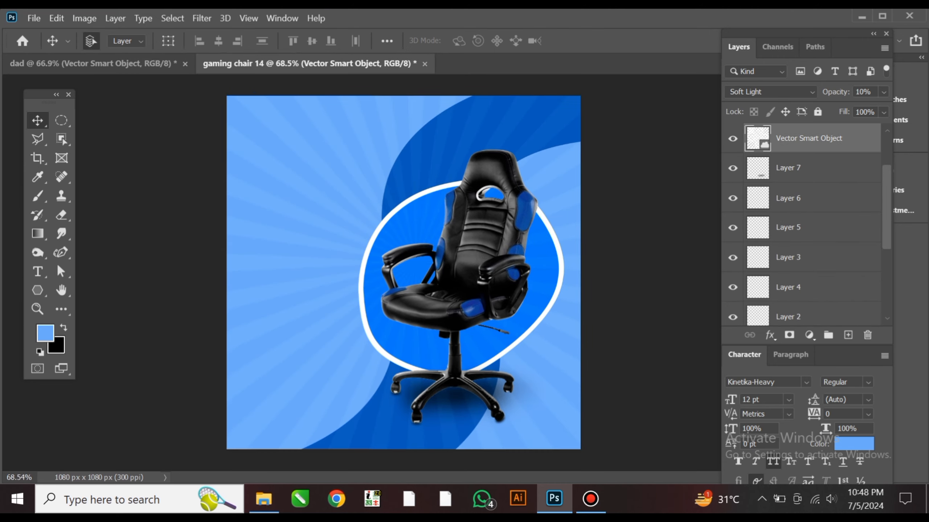
Step: Move the sunburst rays about 110 px right and 32 px down over the canvas
key("ctrl+minus")
key("ctrl+t")
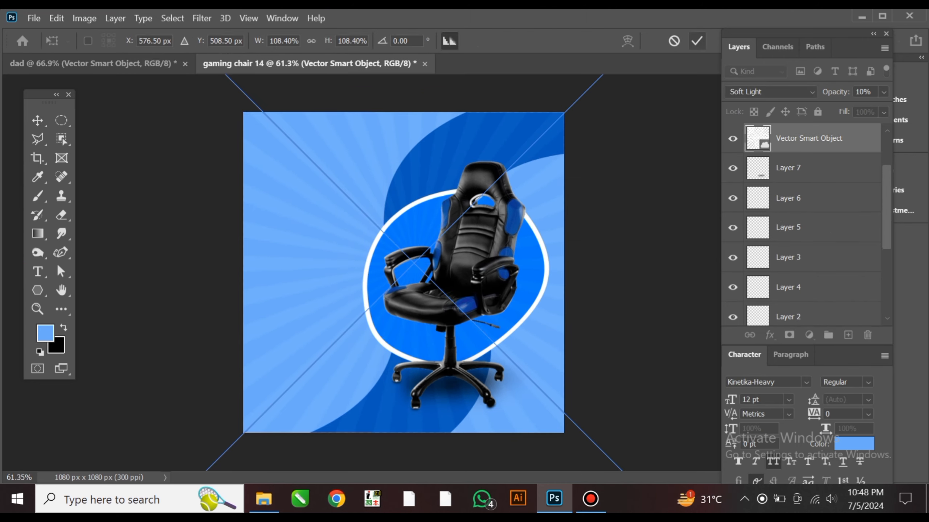
key("Return")
key("ctrl+0")
left_click_drag(359, 248, 377, 256)
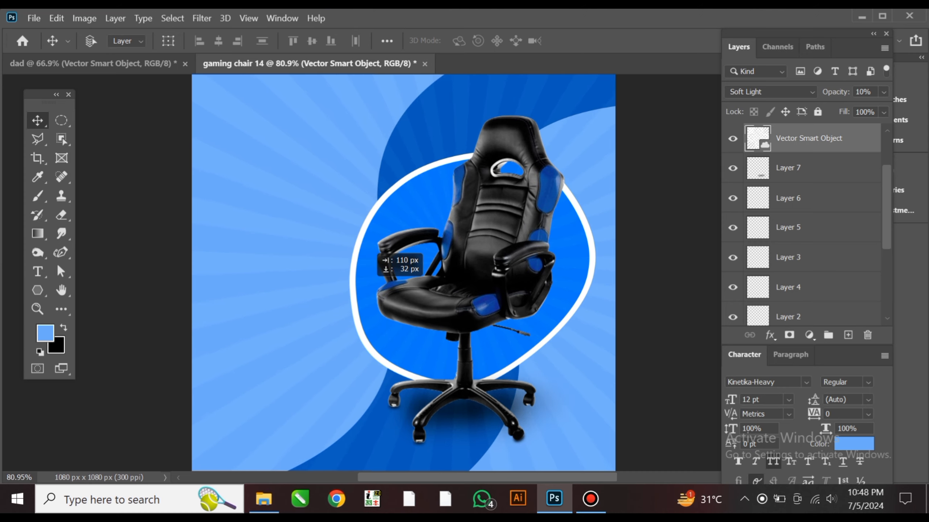
Step: Reorder the sunburst ray layer to sit between Ellipse 1 copy and Shape 1, and shift the rays slightly left
scroll(800, 223, "up", 2)
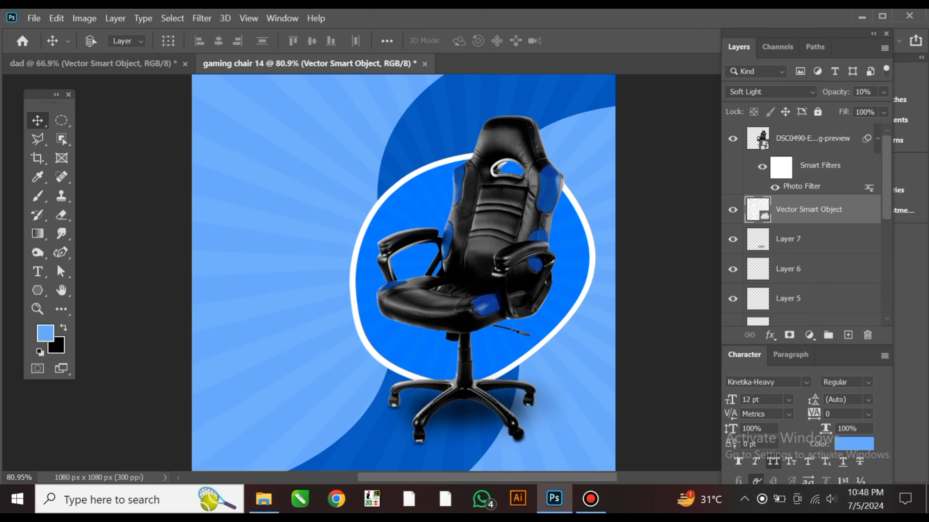
left_click_drag(808, 212, 808, 281)
scroll(808, 271, "down", 4)
left_click_drag(808, 131, 808, 249)
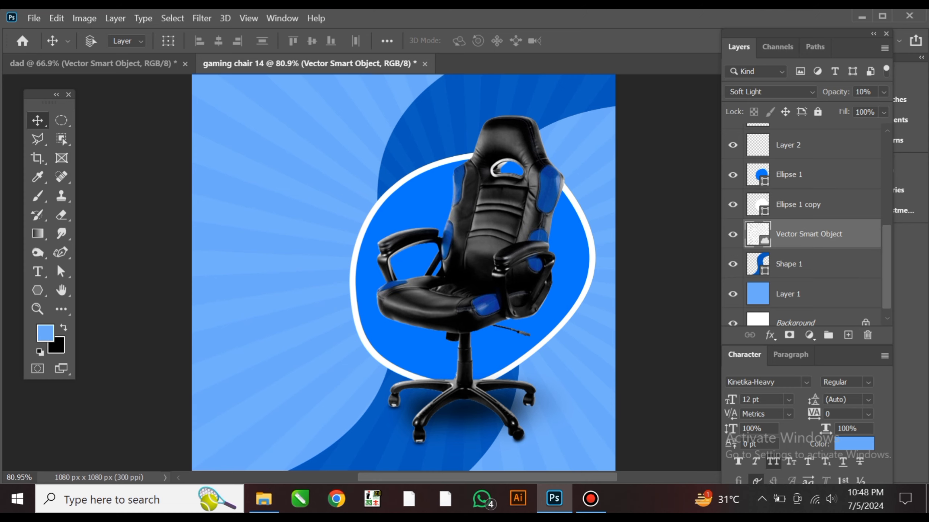
left_click_drag(462, 309, 431, 322)
left_click_drag(507, 324, 472, 324)
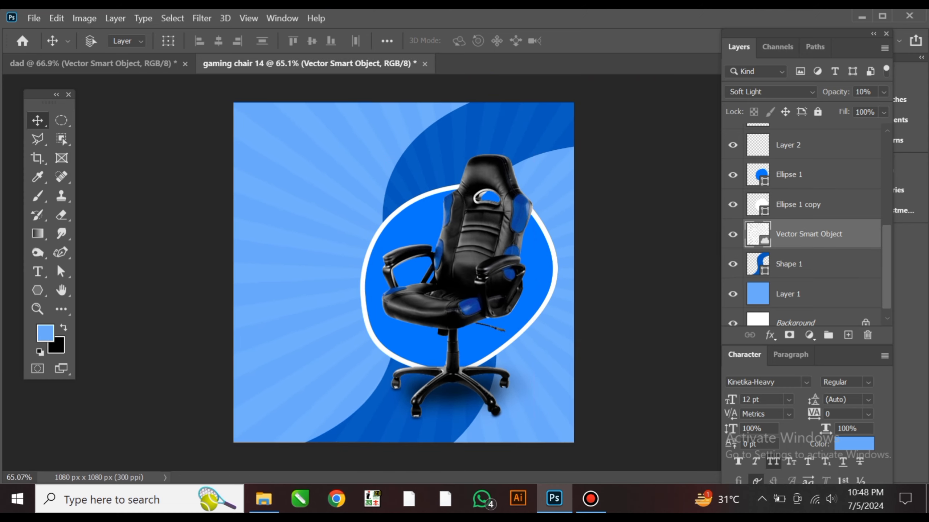
Step: Try other blend modes such as Lighter Color on the sunburst ray layer, keep Soft Light, and set its opacity to 12%
left_click(771, 92)
key("Down")
key("Down")
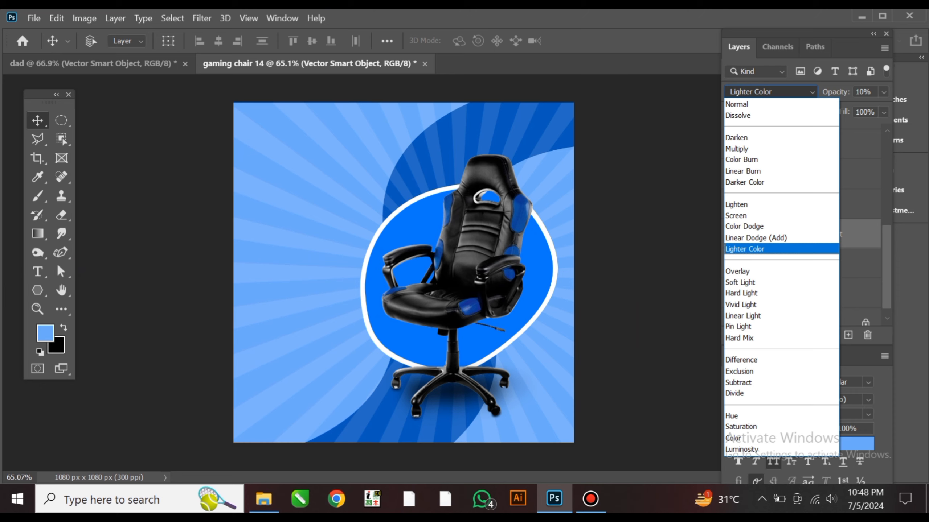
key("Down")
key("Down")
key("Return")
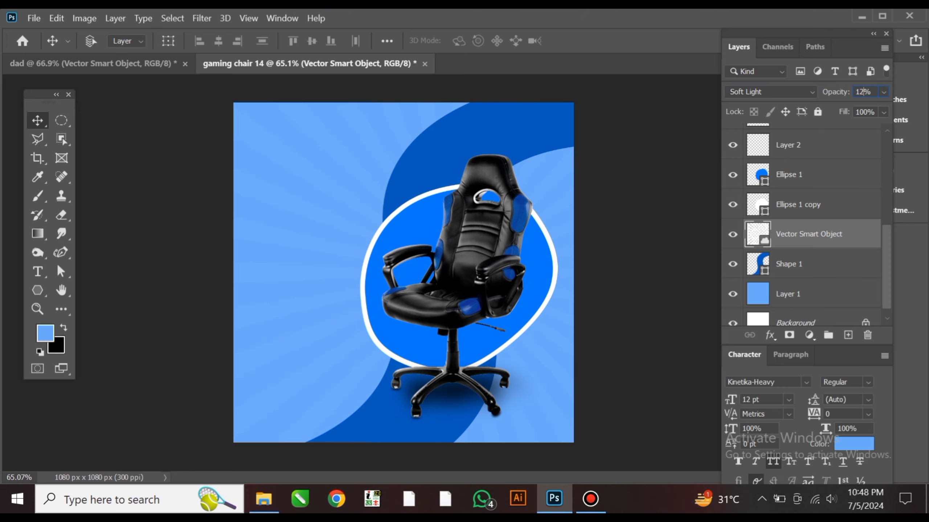
scroll(406, 318, "up", 3)
scroll(405, 318, "down", 2)
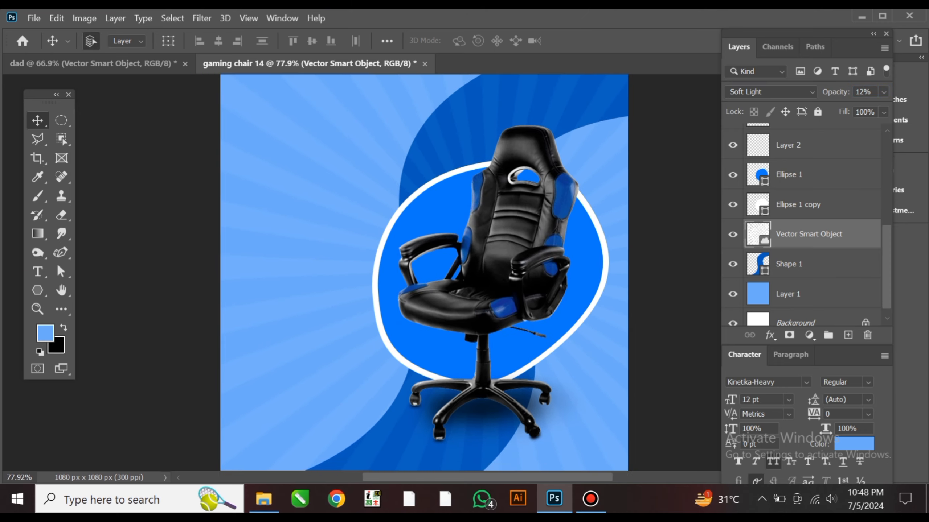
Step: Copy the COMBO logo from the dad document into the gaming chair 14 document and place it near the canvas's upper-left corner
scroll(406, 318, "up", 1)
scroll(406, 318, "up", 1)
scroll(406, 318, "up", 2)
scroll(406, 317, "left", 3)
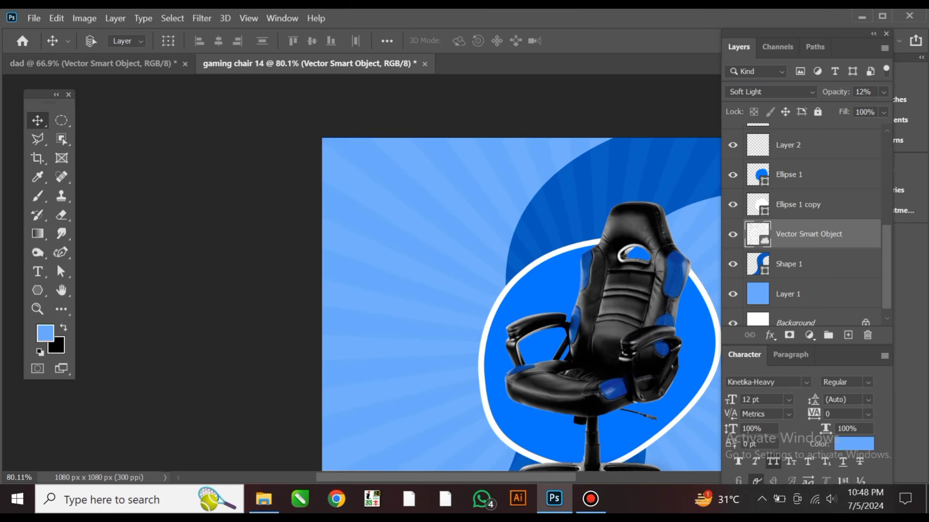
scroll(406, 318, "up", 1)
left_click(102, 64)
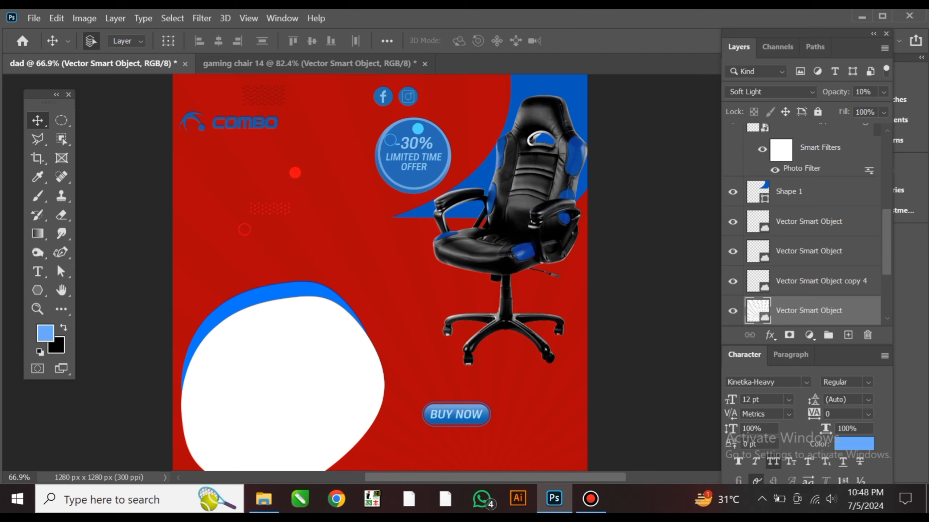
scroll(173, 105, "up", 7)
left_click(235, 147, "ctrl")
left_click_drag(235, 148, 406, 121)
scroll(383, 124, "up", 7)
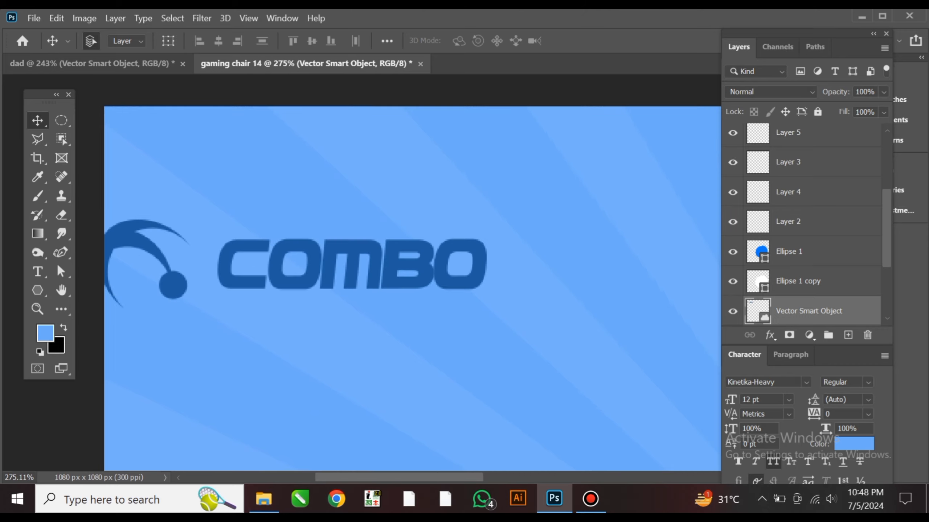
left_click_drag(185, 242, 260, 197)
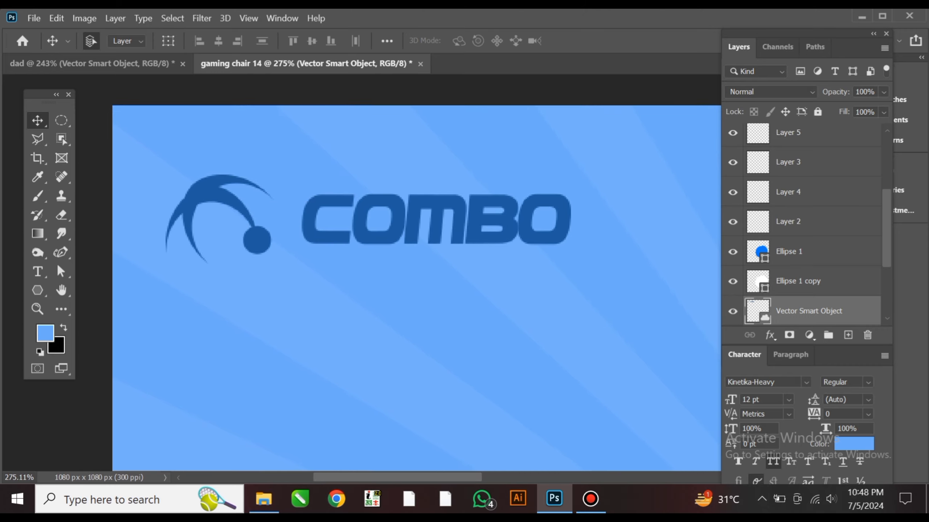
Step: Show the rulers and check the document's pixel dimensions in the Image Size settings
key("ctrl+r")
scroll(133, 223, "up", 8)
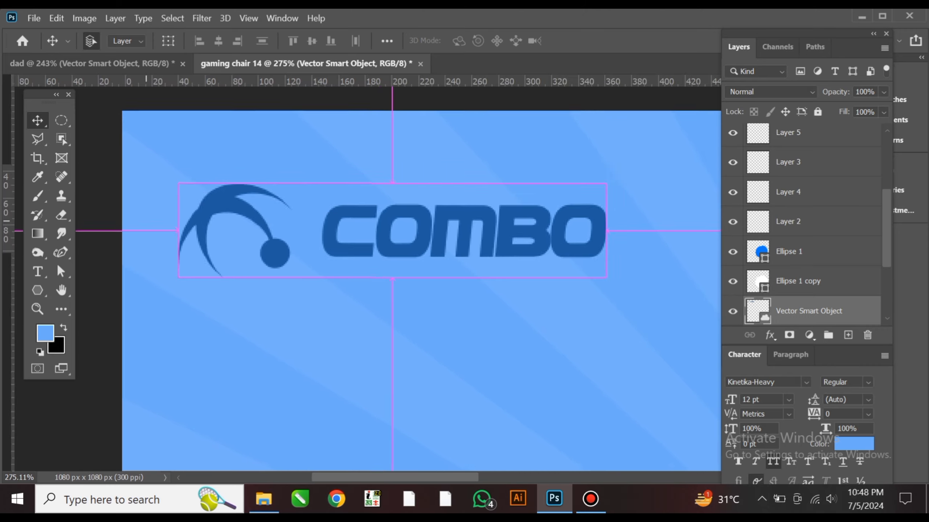
left_click(84, 18)
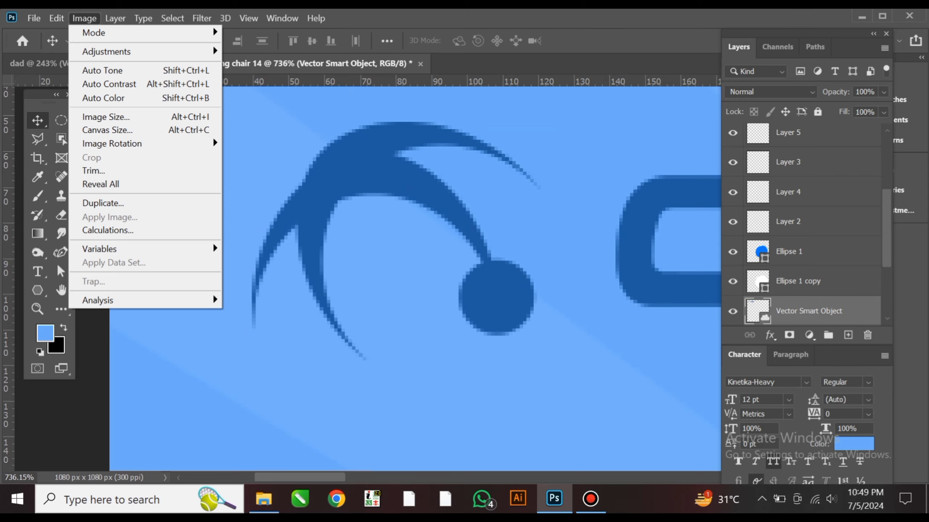
left_click(155, 116)
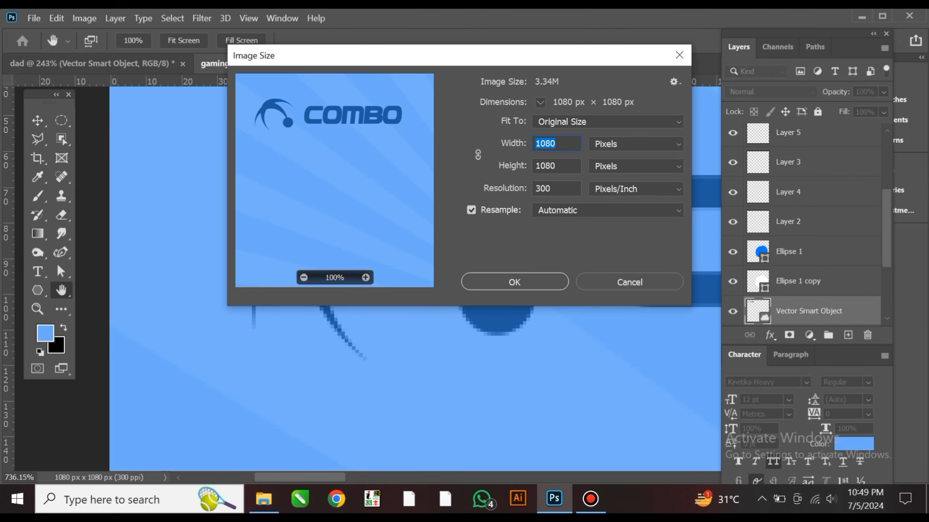
key("Escape")
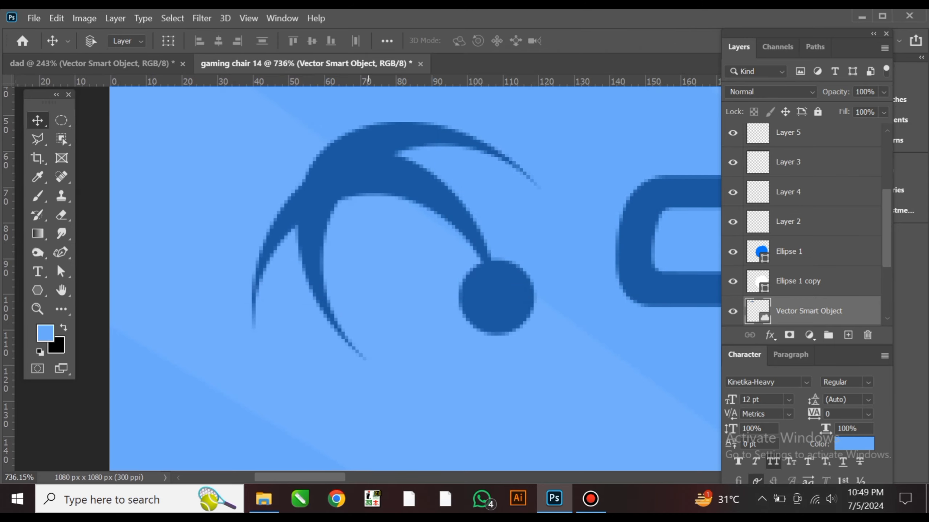
Step: Set the ruler units to pixels and place a vertical guide 50 px in from the canvas's left edge
right_click(383, 80)
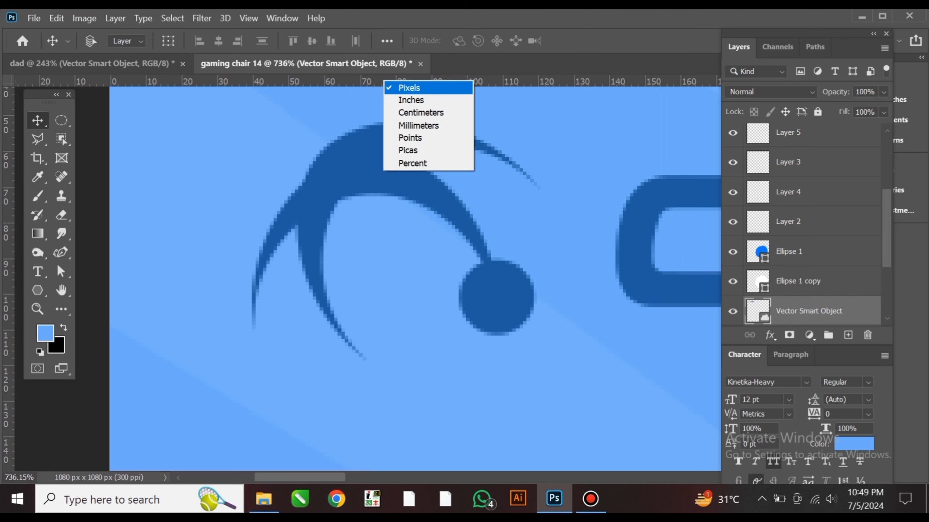
left_click(409, 88)
key("ctrl+plus")
key("ctrl+plus")
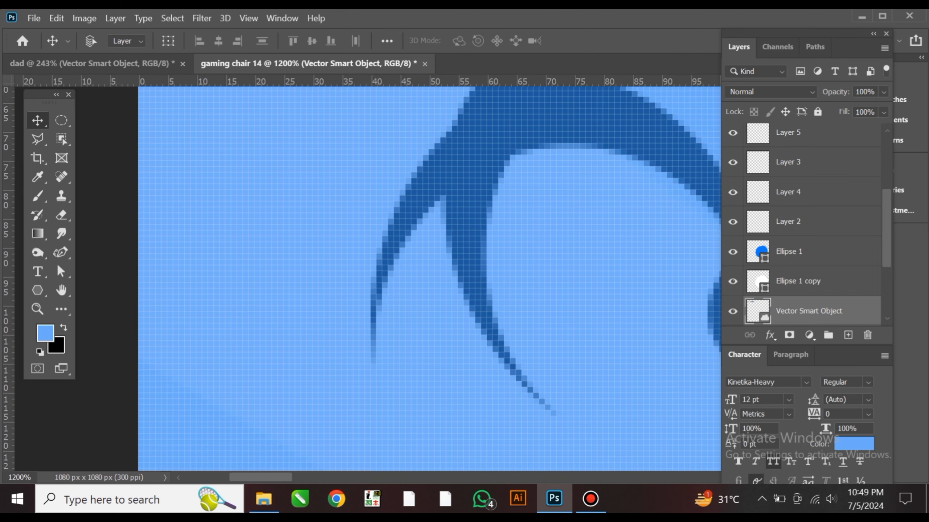
left_click_drag(7, 271, 429, 284)
scroll(425, 285, "down", 8)
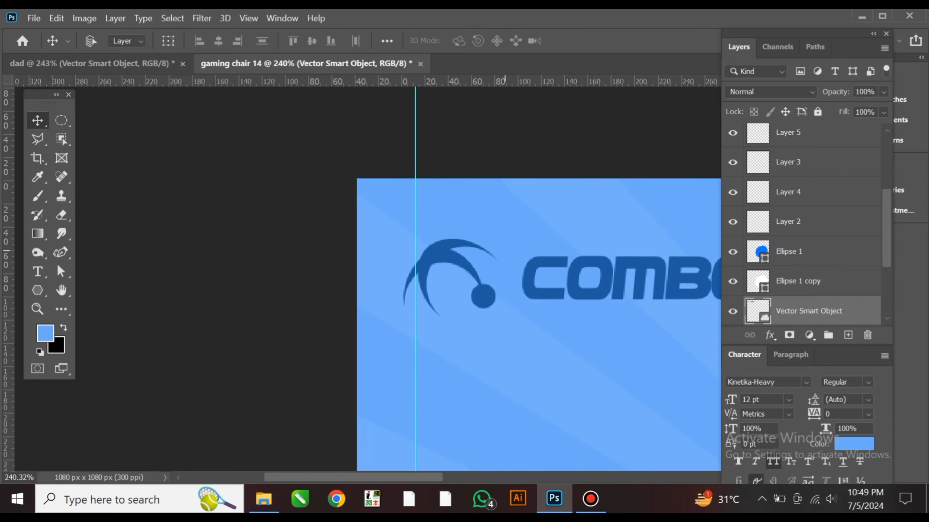
scroll(424, 286, "down", 5)
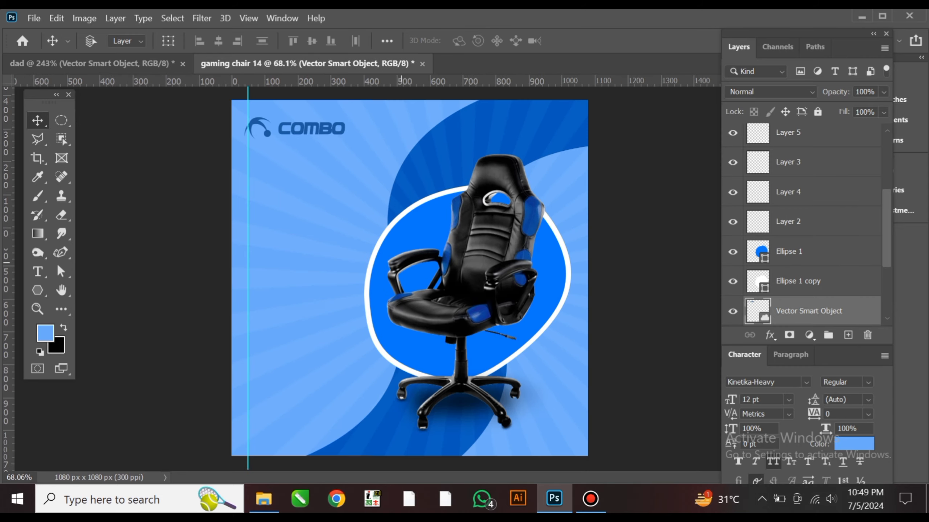
Step: Check the Units & Rulers preferences and place a horizontal guide 50 px below the canvas's top edge
scroll(424, 285, "up", 5)
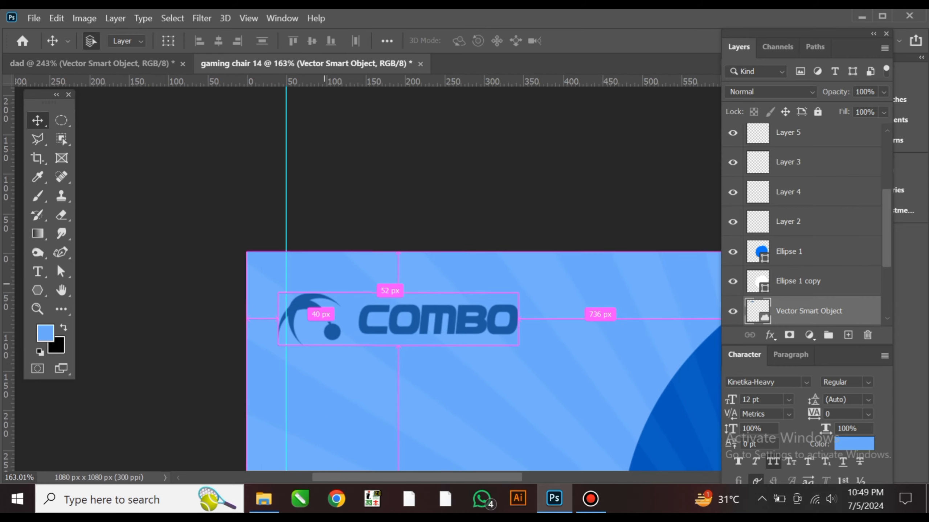
scroll(308, 282, "up", 8)
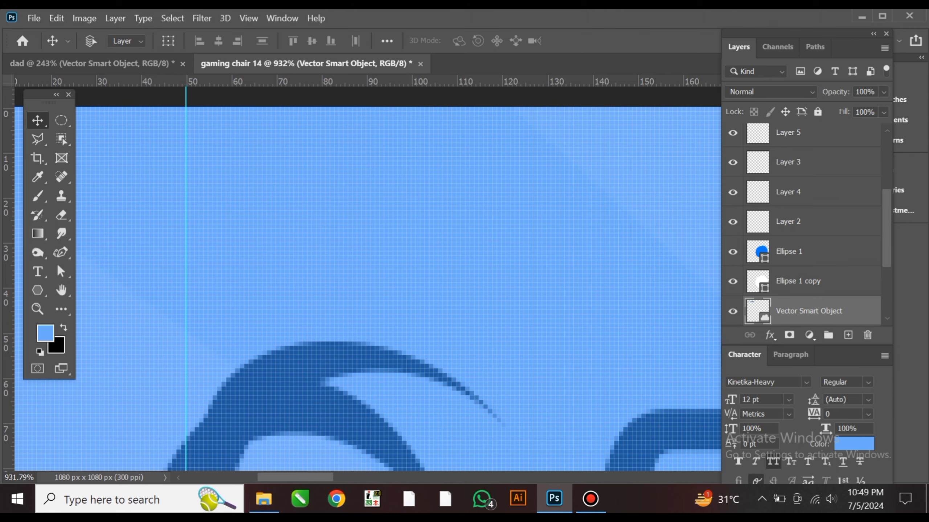
double_click(321, 81)
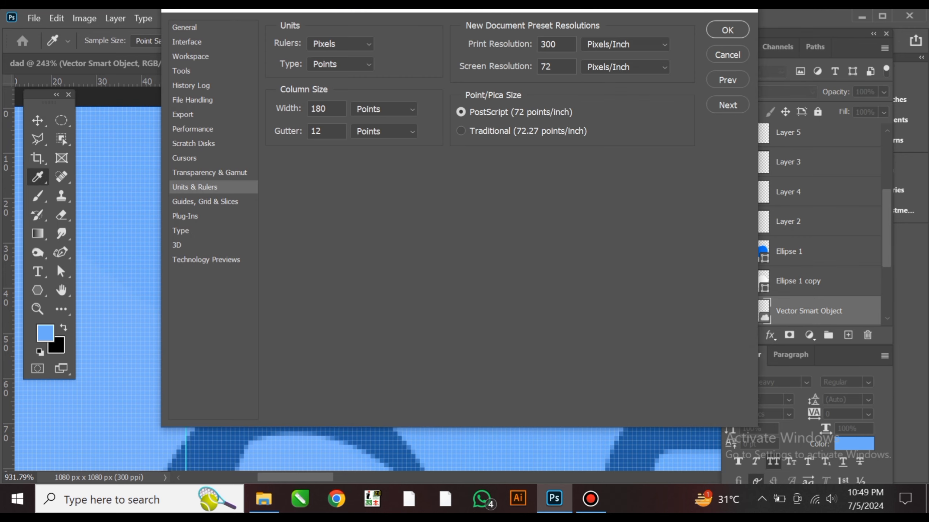
key("Return")
left_click_drag(426, 81, 395, 333)
scroll(395, 333, "down", 10)
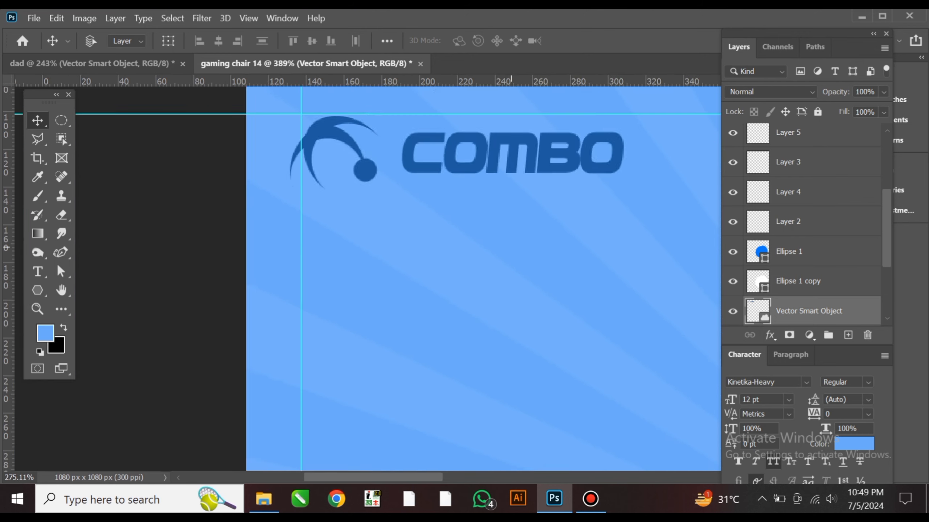
Step: Place a vertical guide 50 px in from the canvas's right edge, at 1030 px
scroll(518, 250, "right", 10)
scroll(289, 224, "up", 5)
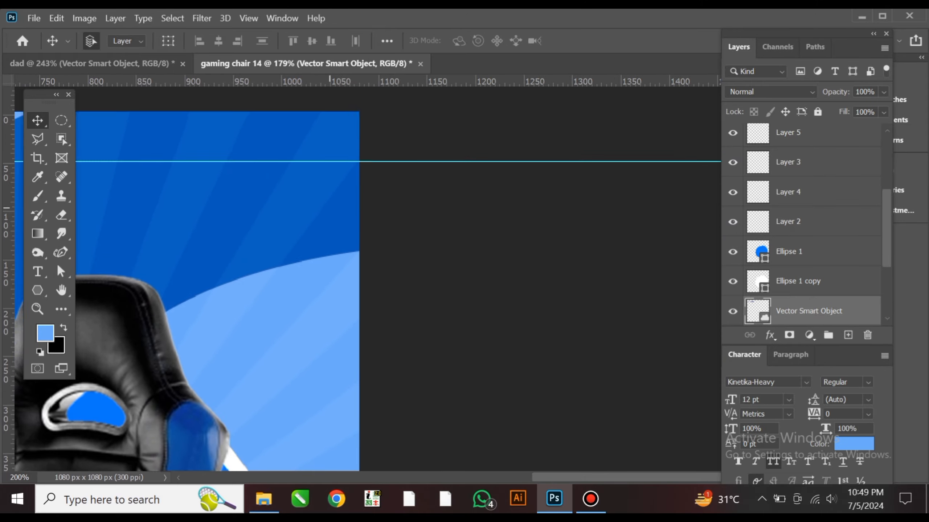
scroll(292, 219, "up", 2)
left_click_drag(8, 220, 541, 110)
scroll(389, 249, "down", 5)
Step: Place a horizontal guide 50 px above the canvas's bottom edge, at 1030 px, and hide the rulers
left_click_drag(442, 251, 380, 73)
left_click_drag(350, 252, 659, 164)
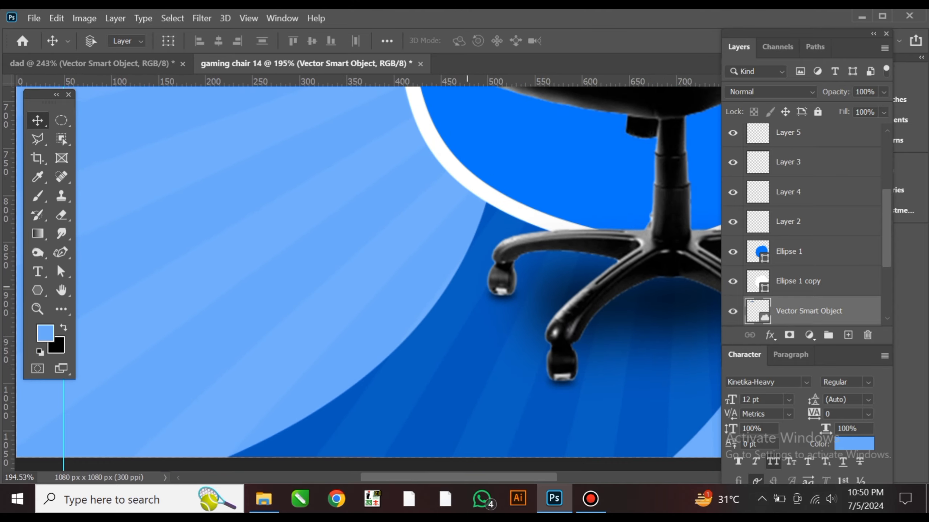
left_click_drag(329, 317, 343, 235)
scroll(343, 235, "up", 5)
left_click_drag(405, 405, 414, 234)
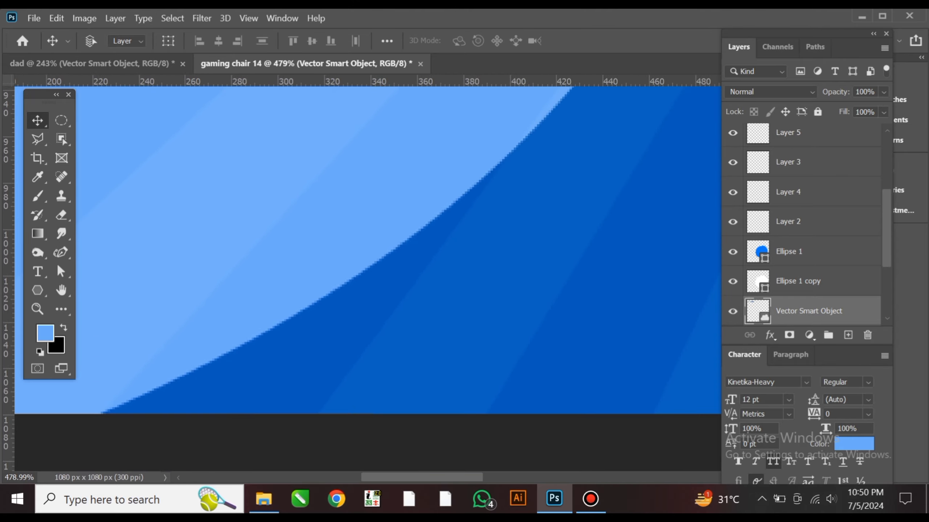
left_click_drag(323, 82, 332, 299)
scroll(477, 281, "down", 5)
scroll(472, 280, "up", 3)
left_click(426, 288, "ctrl")
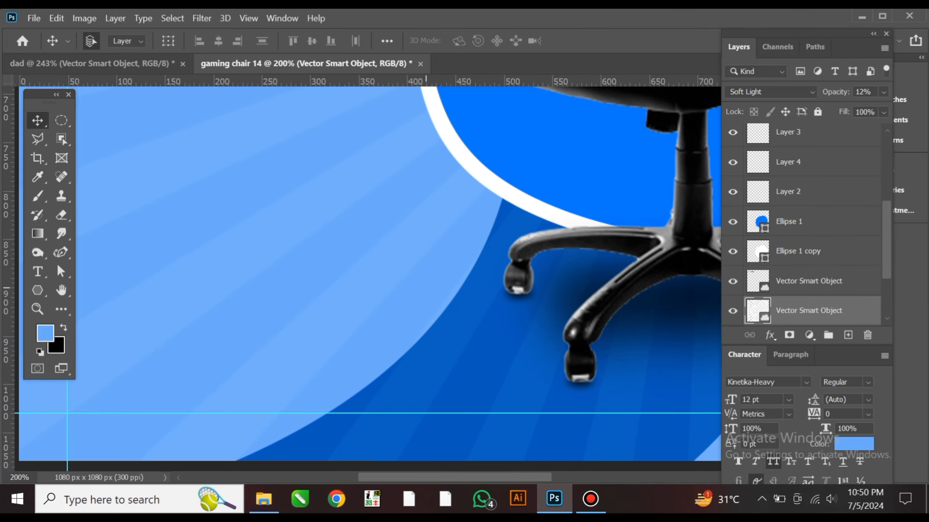
key("ctrl+r")
Step: Move the COMBO logo so its left and top edges align with the 50 px margin guides
scroll(427, 291, "down", 3)
left_click_drag(475, 234, 438, 330)
scroll(439, 329, "down", 4)
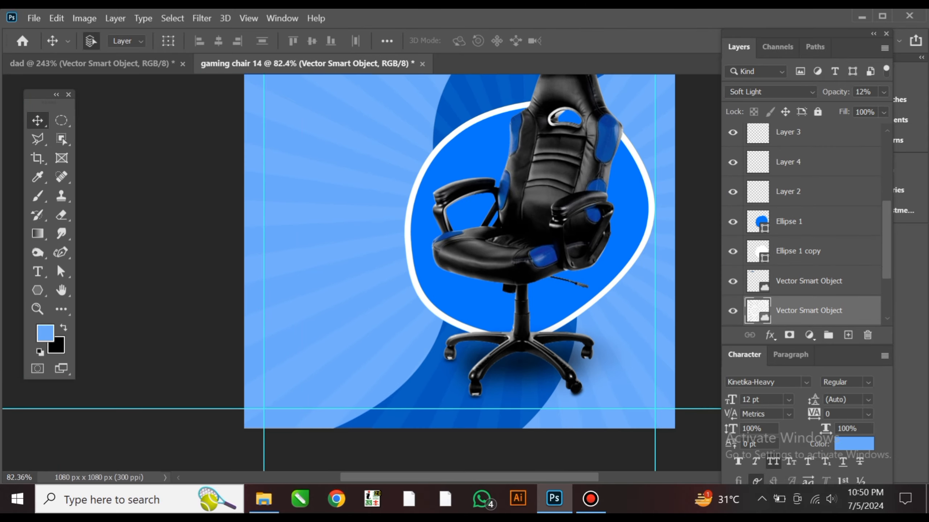
scroll(457, 208, "down", 2)
left_click_drag(457, 208, 400, 269)
scroll(400, 269, "up", 3)
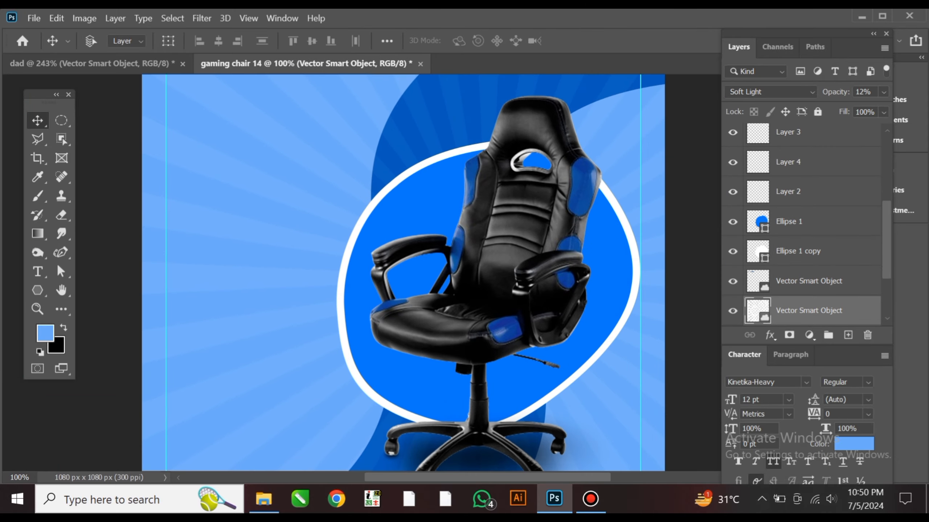
left_click_drag(400, 269, 458, 392)
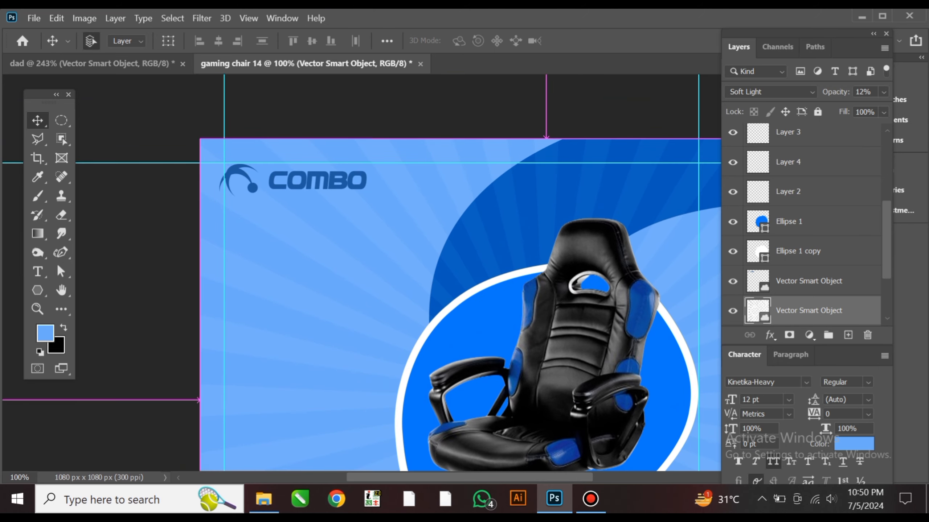
scroll(251, 156, "up", 8)
left_click(254, 291, "ctrl")
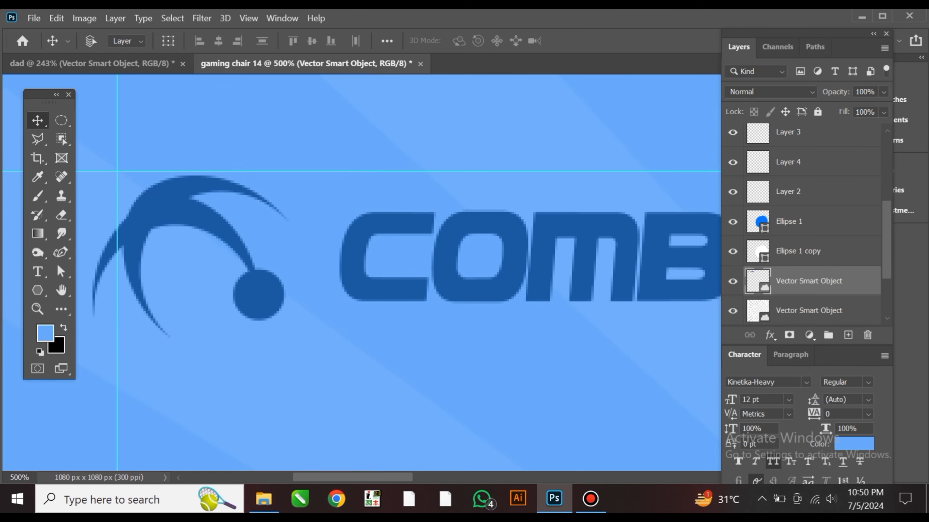
left_click_drag(254, 291, 286, 290)
scroll(150, 192, "up", 6)
left_click_drag(230, 273, 260, 304)
scroll(345, 247, "up", 3)
left_click_drag(313, 205, 351, 243)
scroll(360, 273, "down", 6)
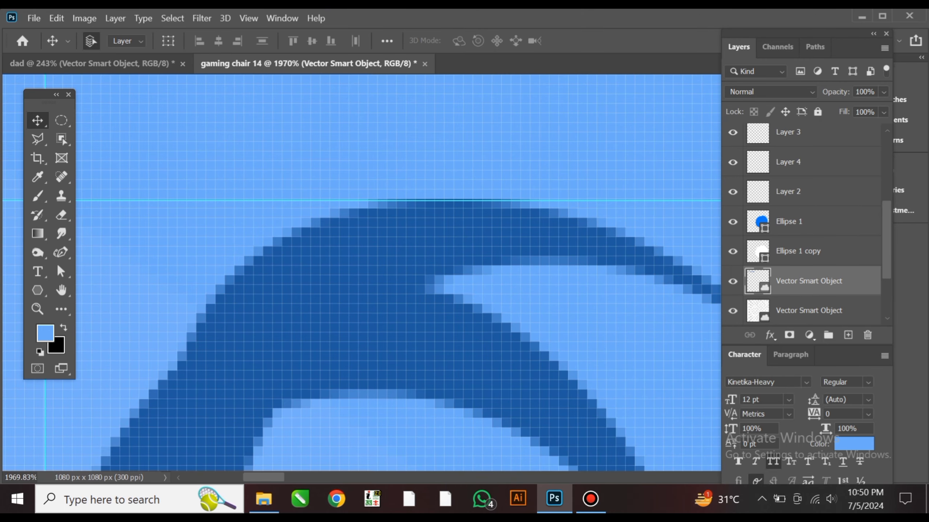
scroll(402, 242, "down", 15)
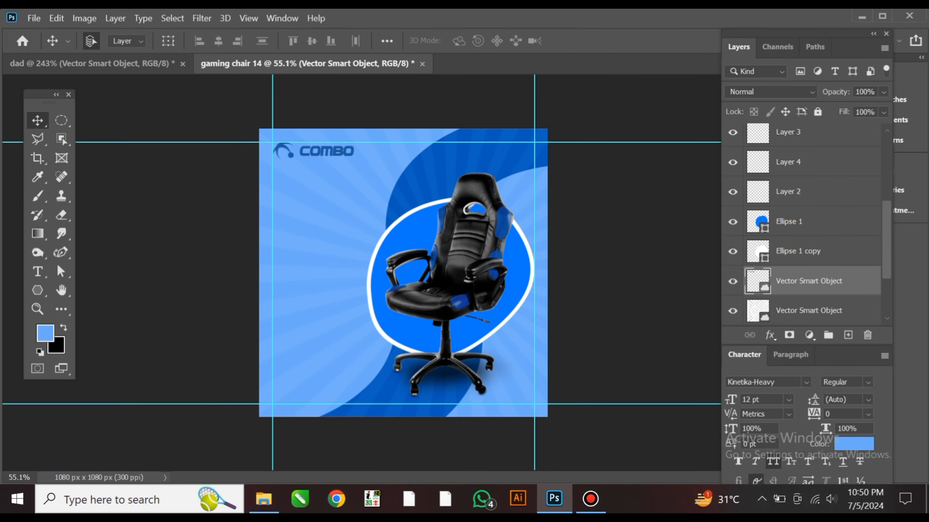
Step: Add the text "NEW COLLECTION" in Kinetika-Heavy at 12 pt below the logo and fill it with black
left_click_drag(400, 255, 537, 278)
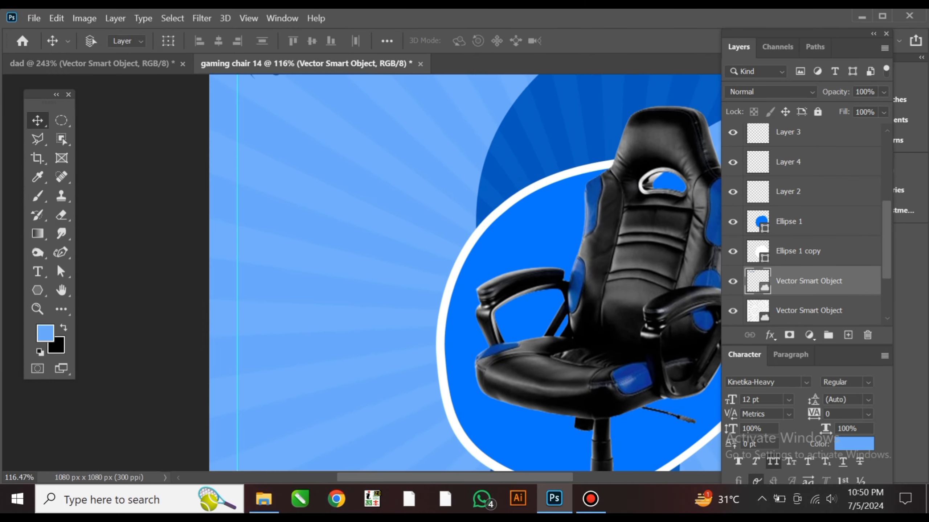
scroll(444, 248, "down", 3)
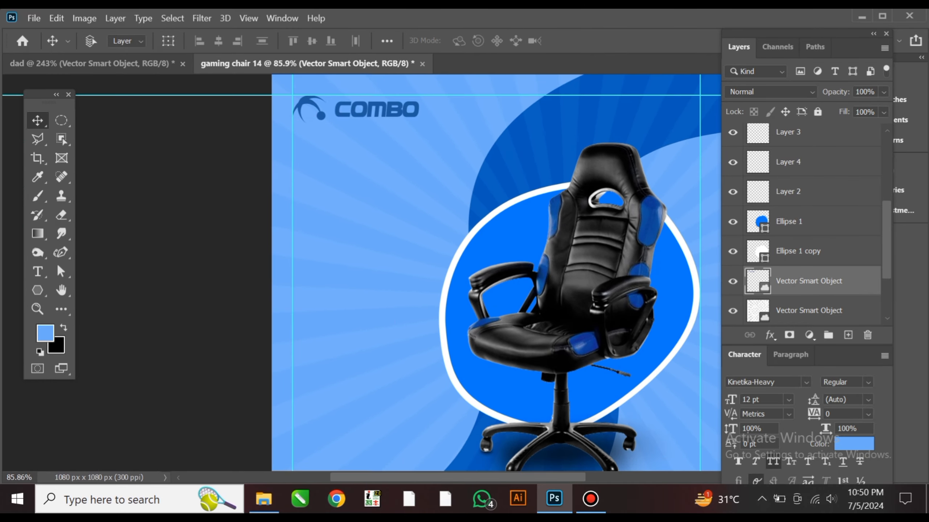
left_click(38, 272)
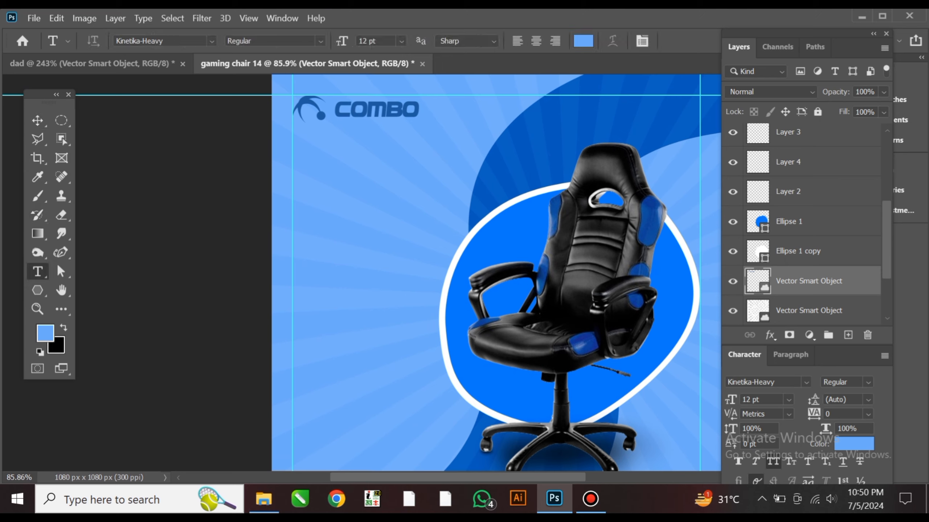
left_click(329, 167)
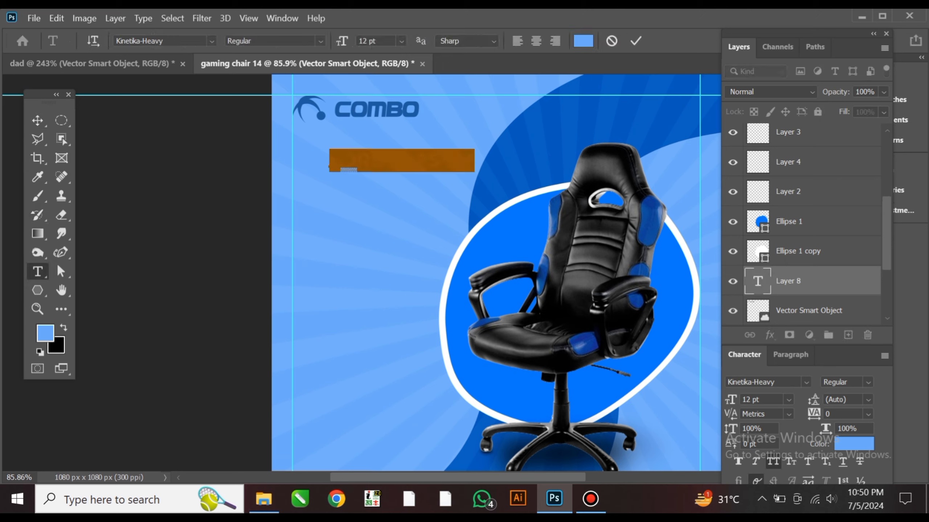
type("GA")
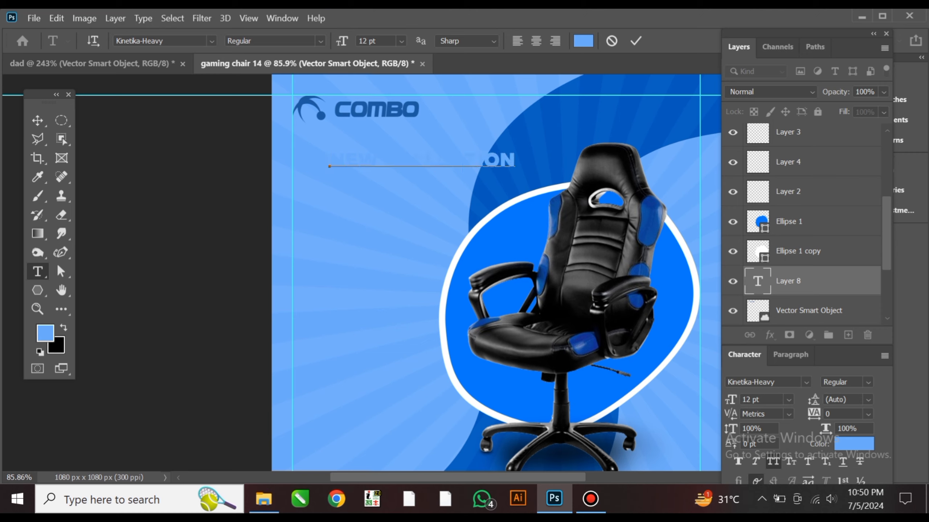
left_click(635, 41)
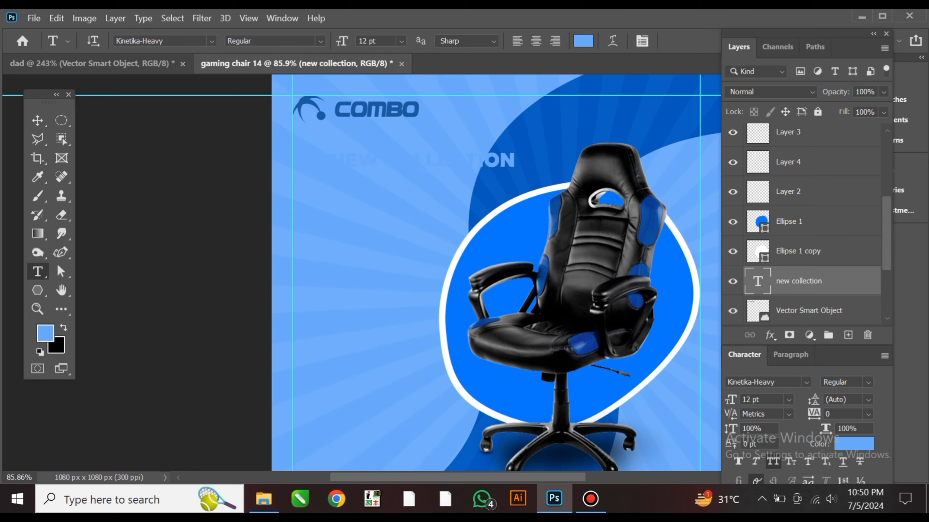
key("ctrl+BackSpace")
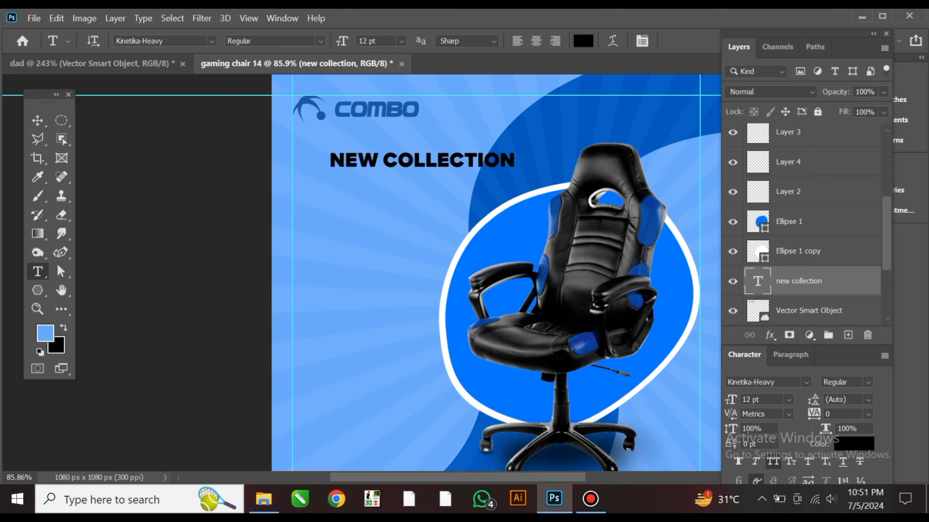
Step: Change the font of the "NEW COLLECTION" text to Roboto Medium
left_click_drag(499, 162, 328, 161)
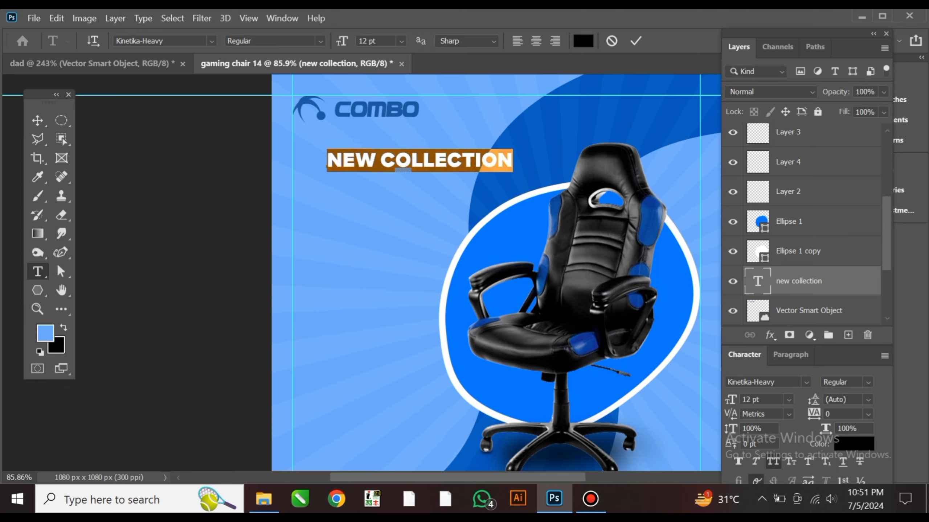
left_click(806, 383)
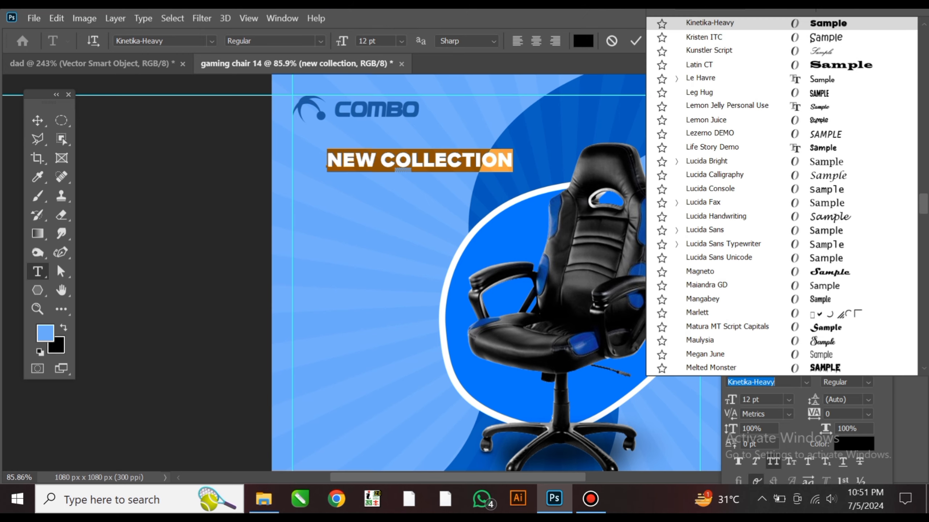
type("rob")
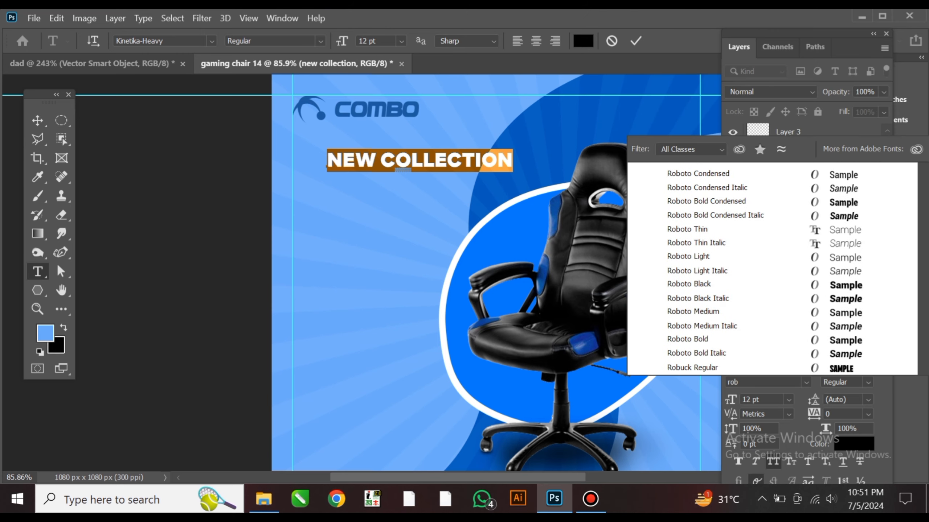
left_click(693, 312)
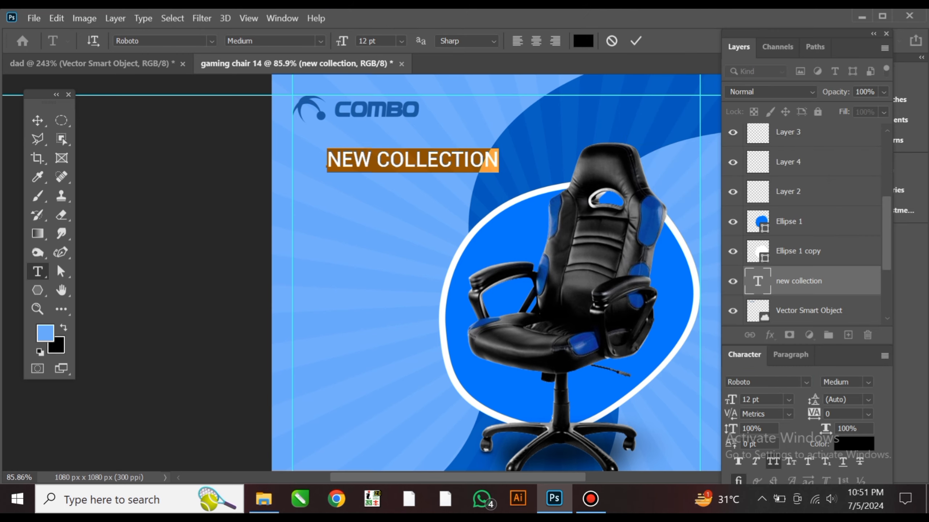
left_click(636, 41)
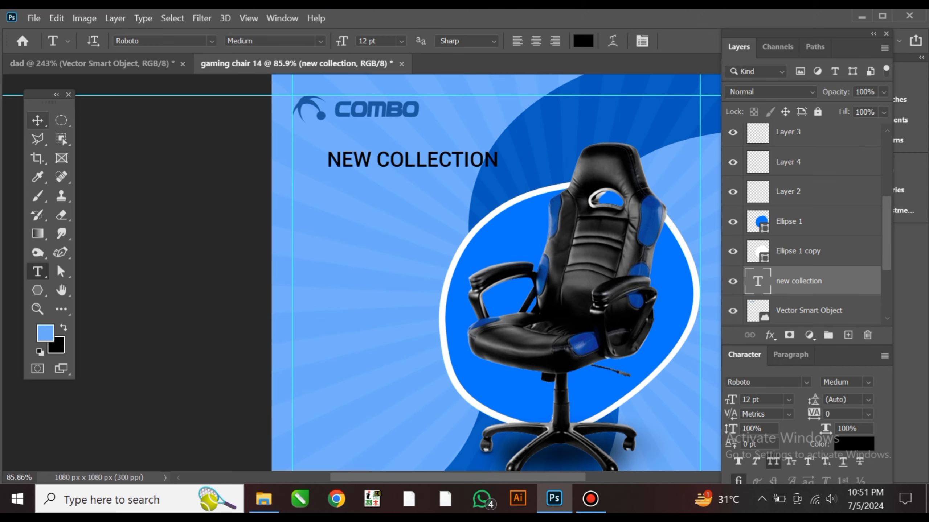
Step: Sample the COMBO logo's dark blue and fill the "NEW COLLECTION" text with it
left_click(38, 120)
left_click_drag(289, 165, 248, 174)
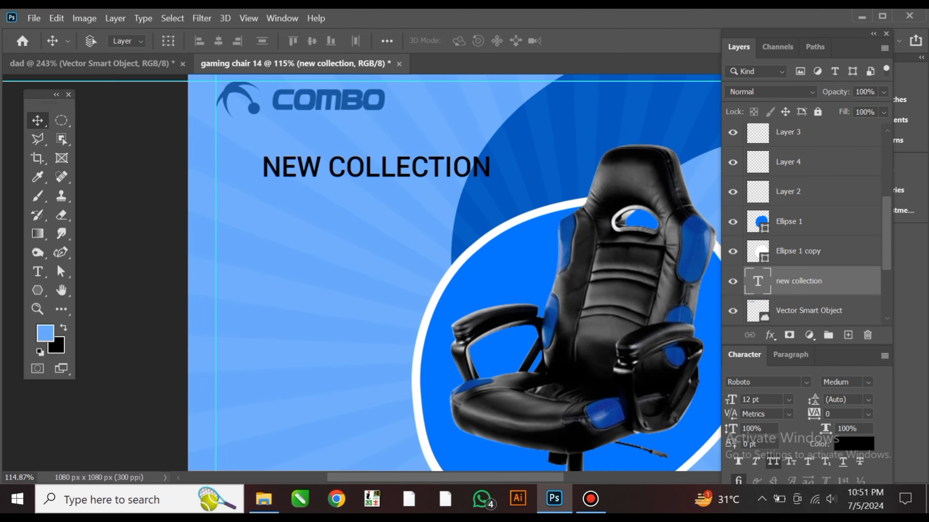
left_click_drag(331, 156, 368, 156)
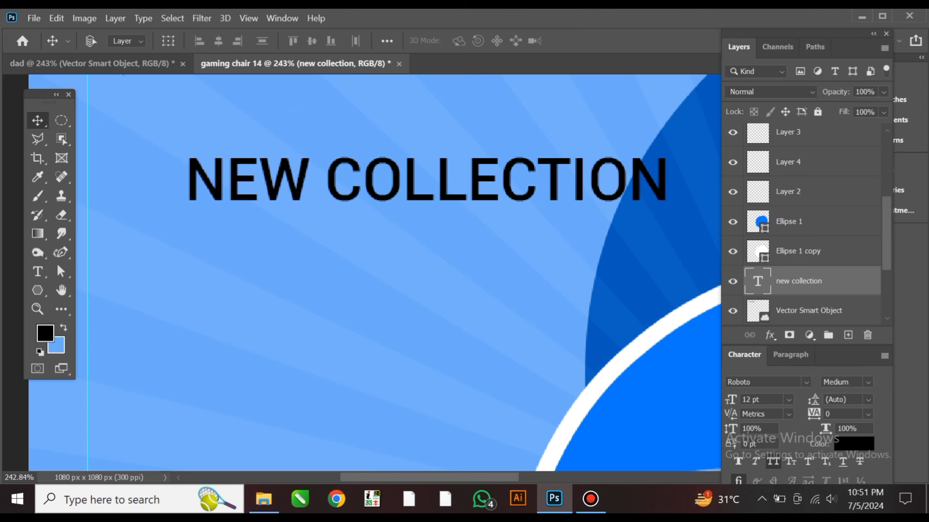
left_click(37, 177)
left_click_drag(256, 165, 183, 260)
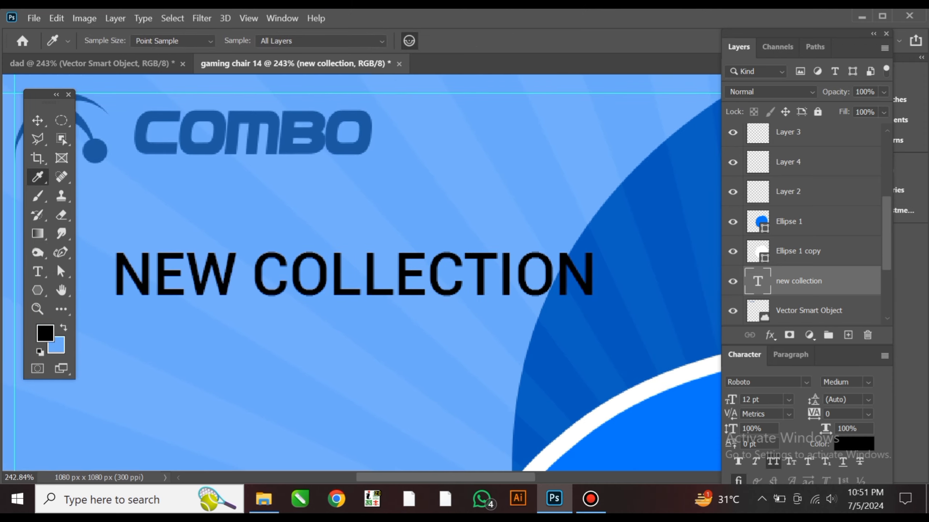
left_click_drag(292, 256, 320, 267)
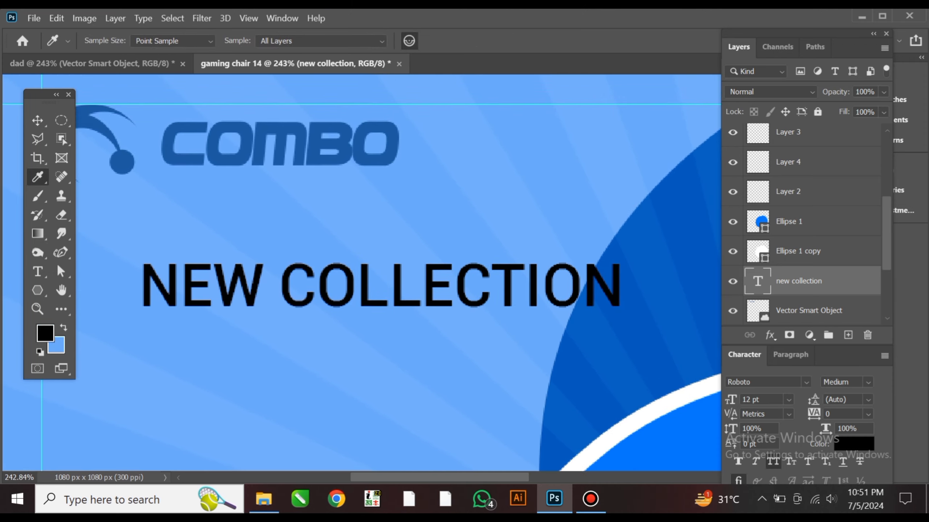
key("ctrl+BackSpace")
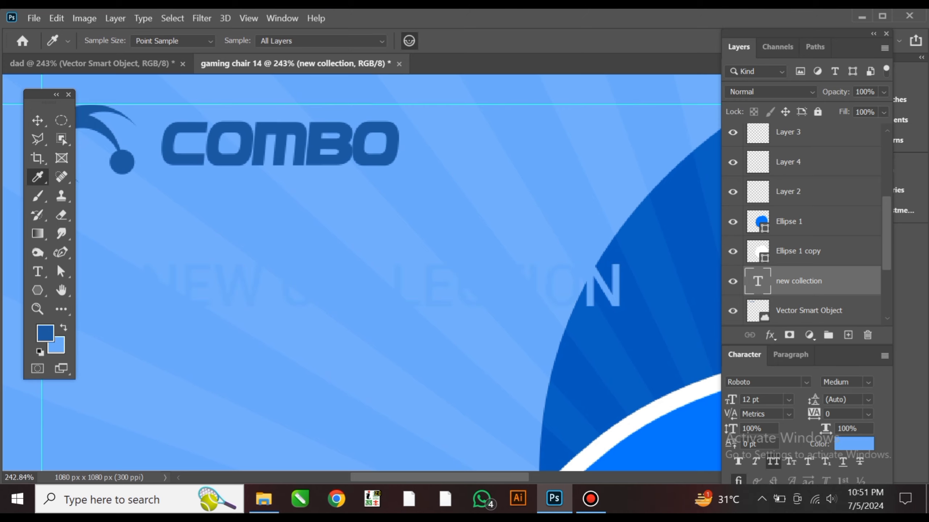
key("alt+BackSpace")
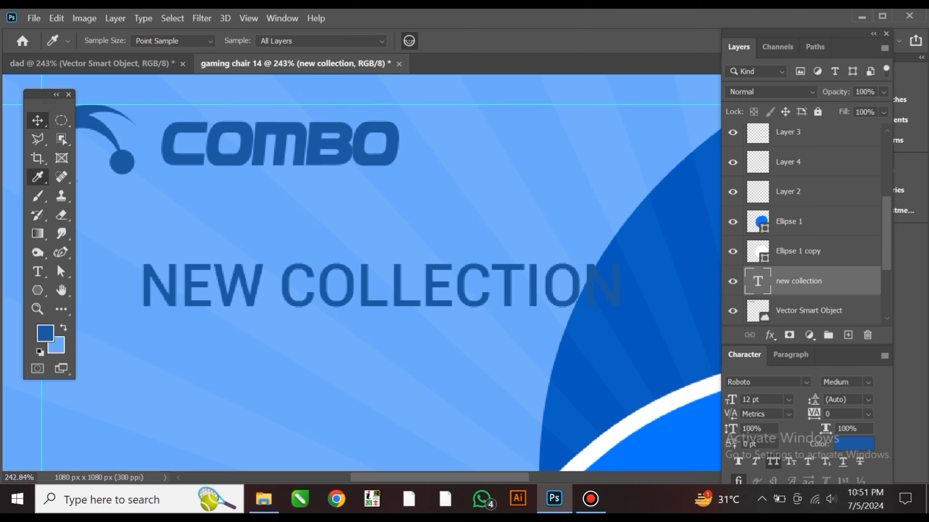
Step: Move the "NEW COLLECTION" text so its first letter starts on the left 50 px margin guide
key("v")
left_click_drag(202, 295, 260, 280)
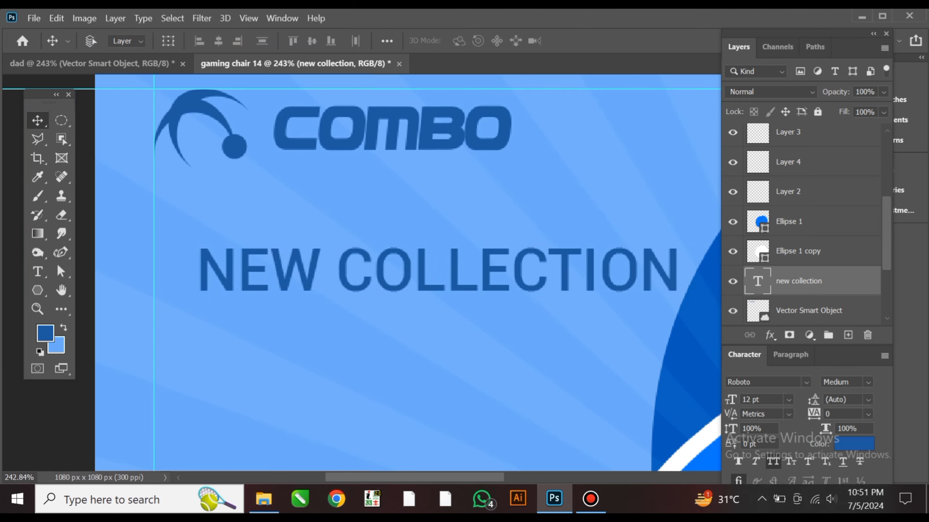
scroll(146, 267, "up", 5)
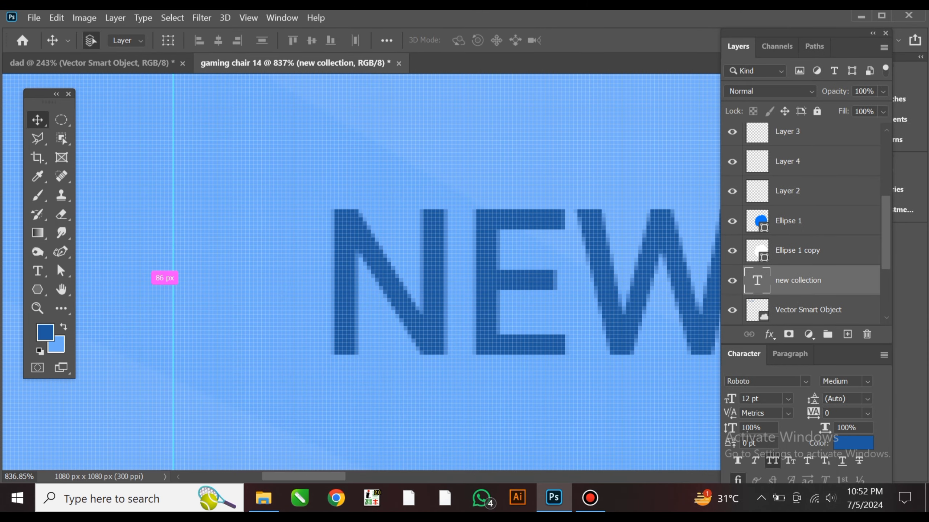
scroll(321, 265, "up", 1)
left_click_drag(363, 268, 169, 278)
scroll(266, 407, "down", 2)
scroll(282, 369, "down", 5)
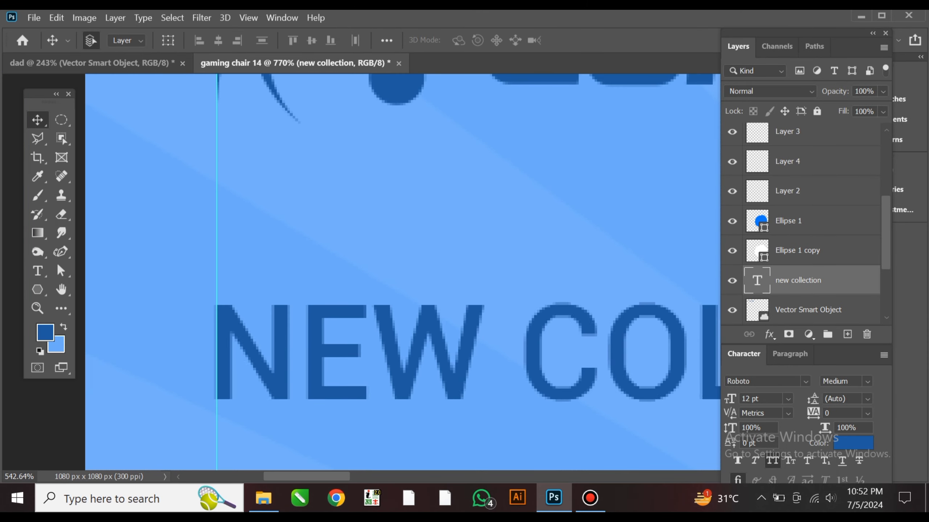
Step: Adjust the vertical position of "NEW COLLECTION" along the left margin guide, leaving a clear gap below the COMBO logo
left_click_drag(281, 369, 307, 192)
scroll(369, 264, "down", 2)
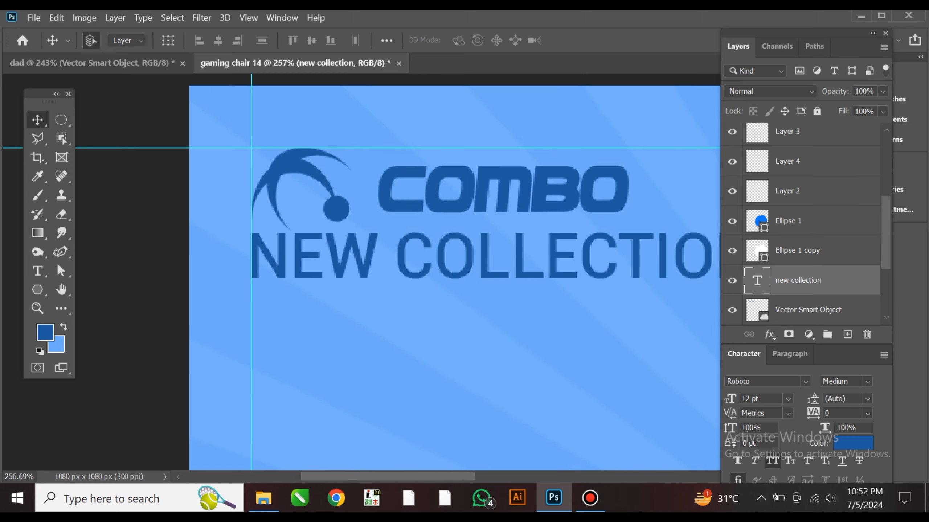
left_click_drag(369, 264, 341, 221)
left_click_drag(351, 176, 351, 285)
key("ctrl+0")
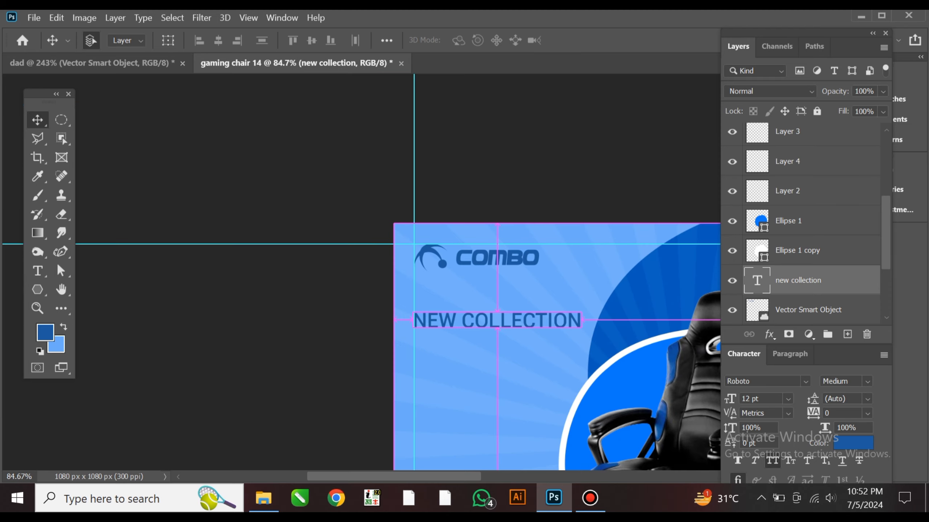
scroll(352, 243, "up", 3)
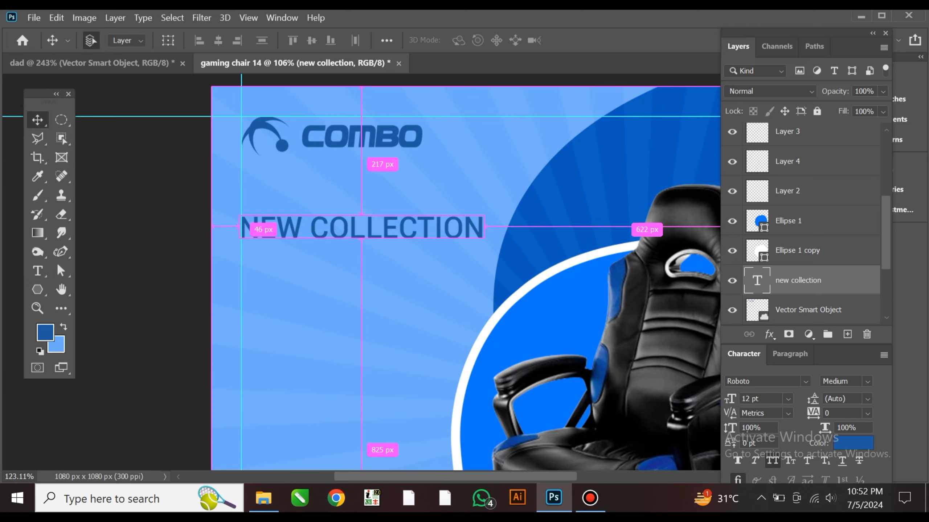
scroll(352, 243, "left", 2)
scroll(364, 254, "up", 3)
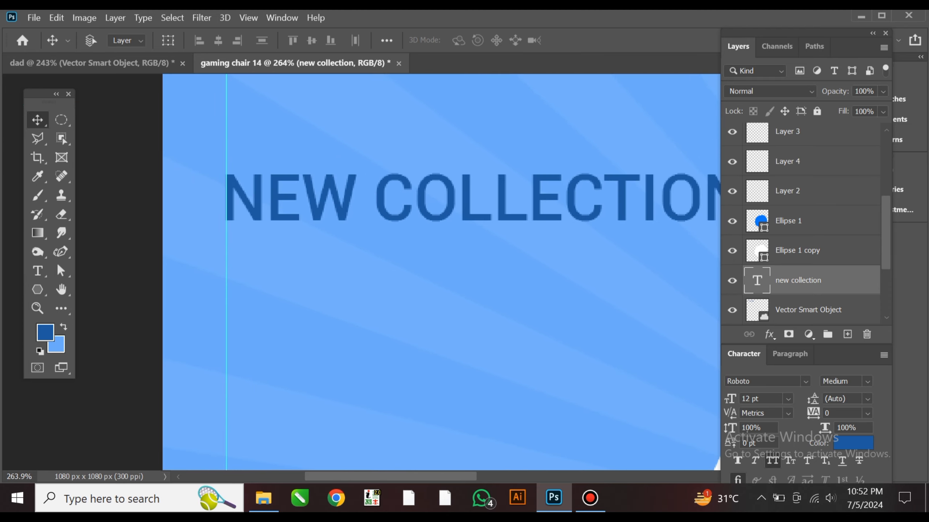
key("t")
key("Return")
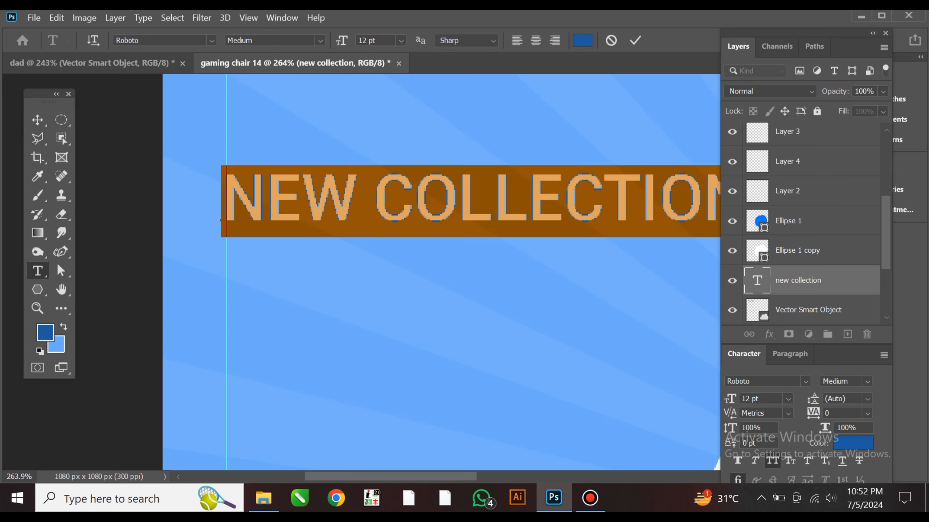
key("Escape")
double_click(435, 200)
key("Escape")
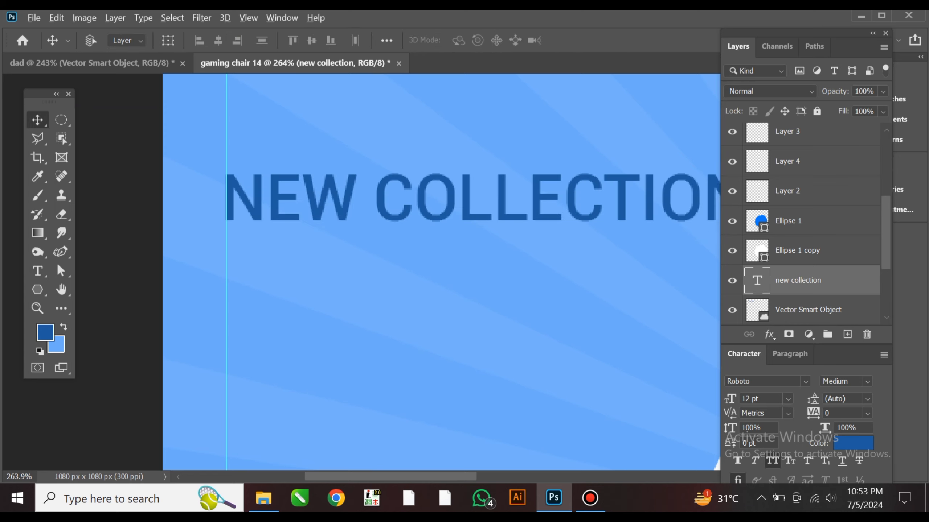
Step: Duplicate the "NEW COLLECTION" text directly below the original and replace the copy's wording with "GAMING CHAIR"
left_click_drag(382, 193, 365, 255)
double_click(365, 256)
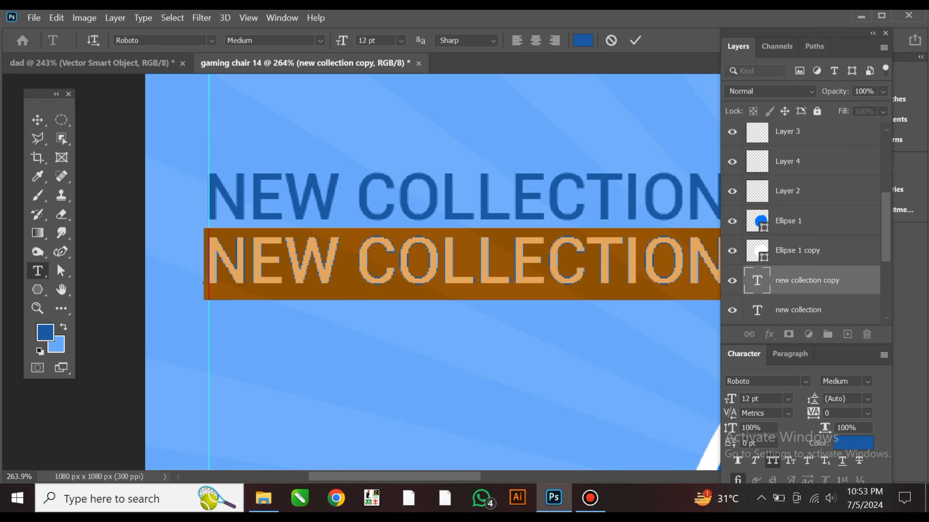
type("gaming chai")
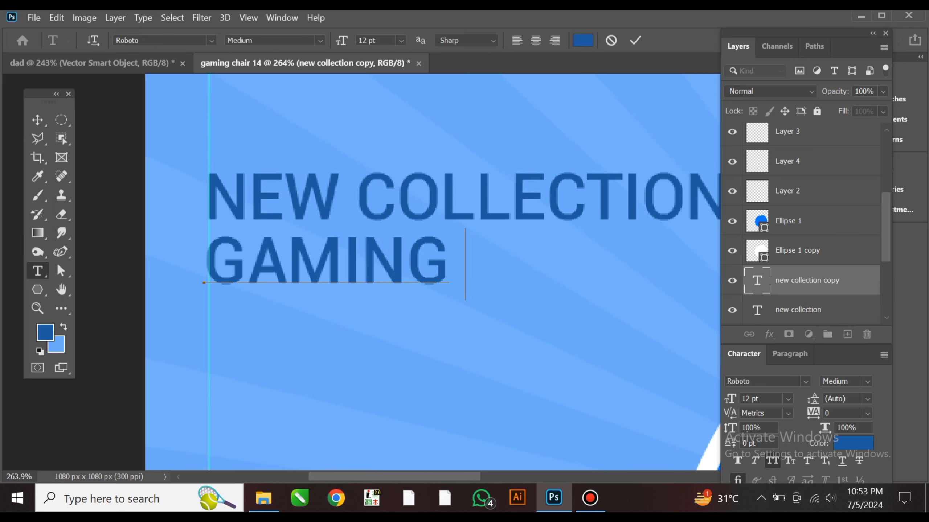
type("r")
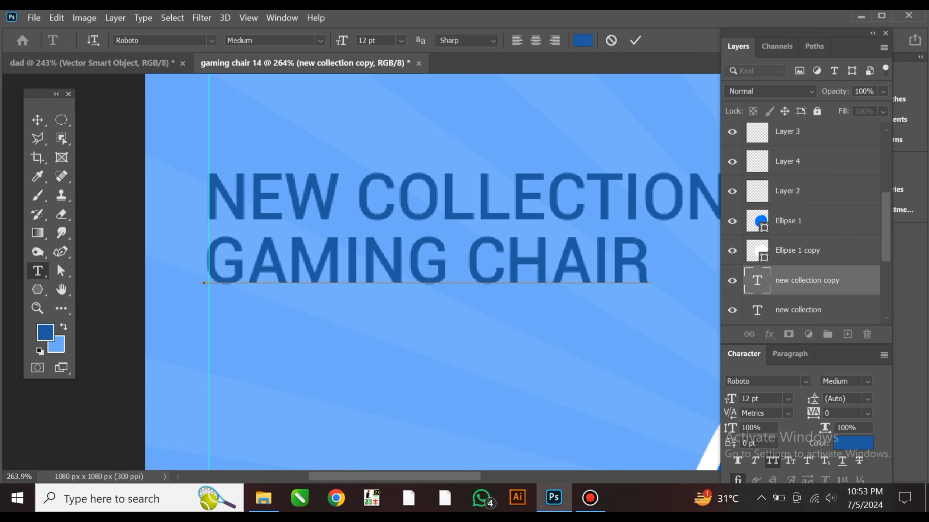
Step: Change the font of the whole "GAMING CHAIR" line to Kinetika-Heavy Regular
key("shift+Left")
key("shift+Left")
key("shift+Left")
key("shift+Left")
key("shift+Left")
key("shift+Left")
key("shift+Left")
key("shift+Left")
key("shift+Left")
key("shift+Left")
key("shift+Left")
key("shift+Left")
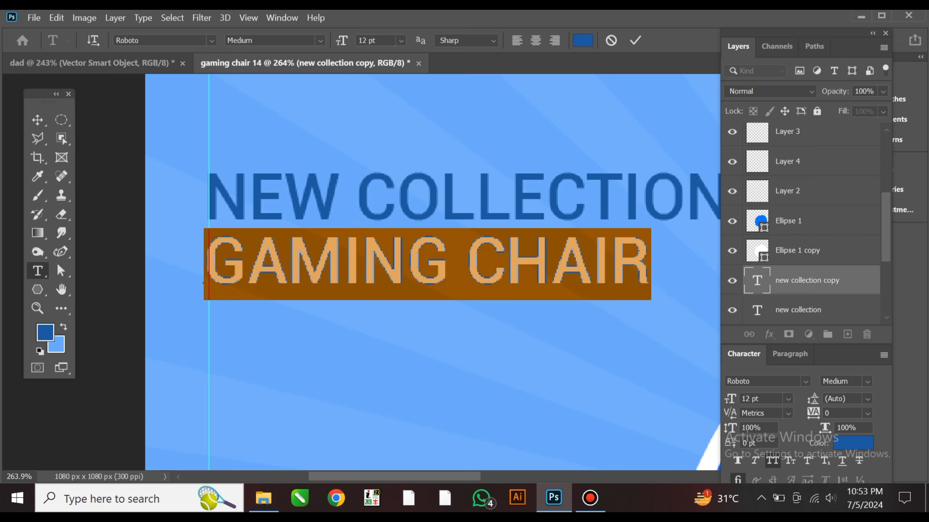
left_click(805, 382)
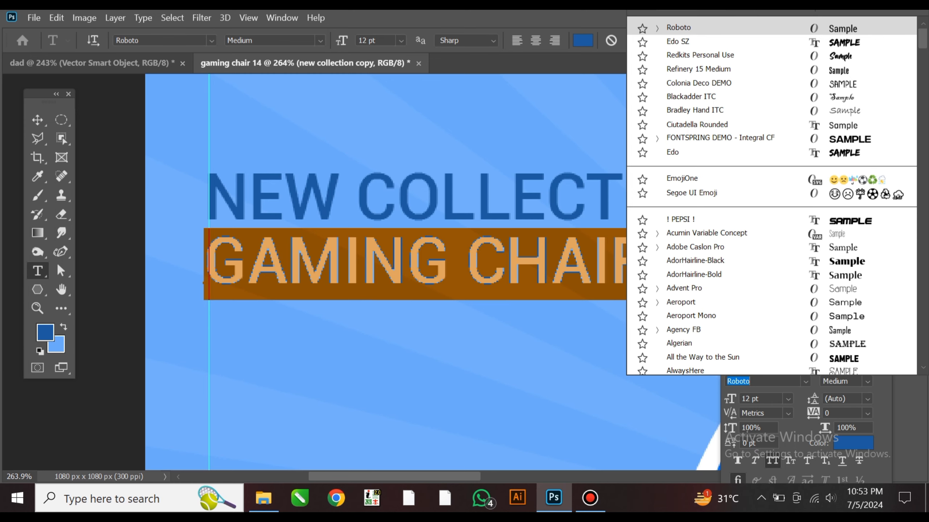
key("BackSpace")
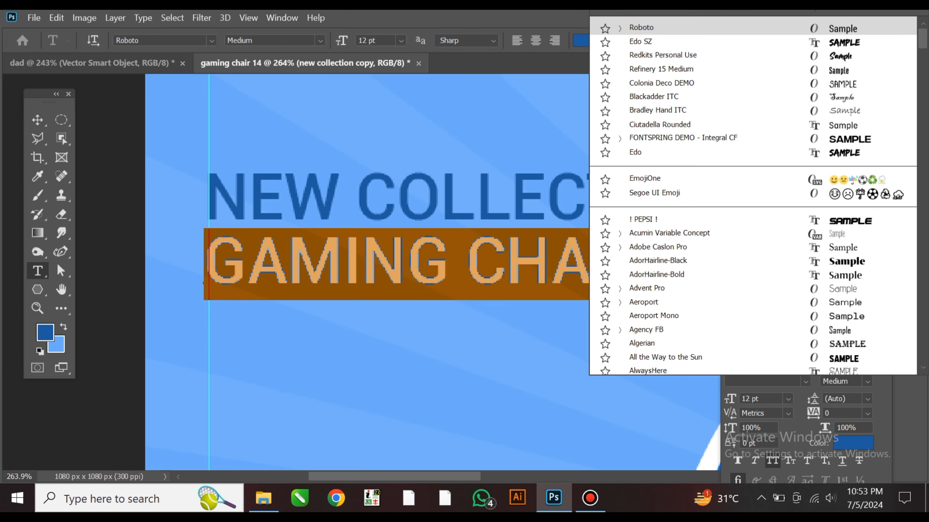
type("kine")
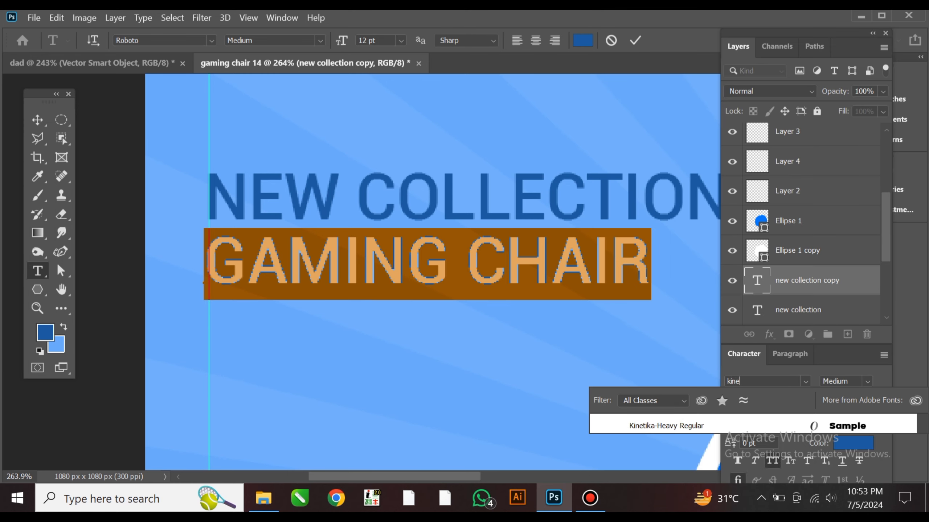
key("Return")
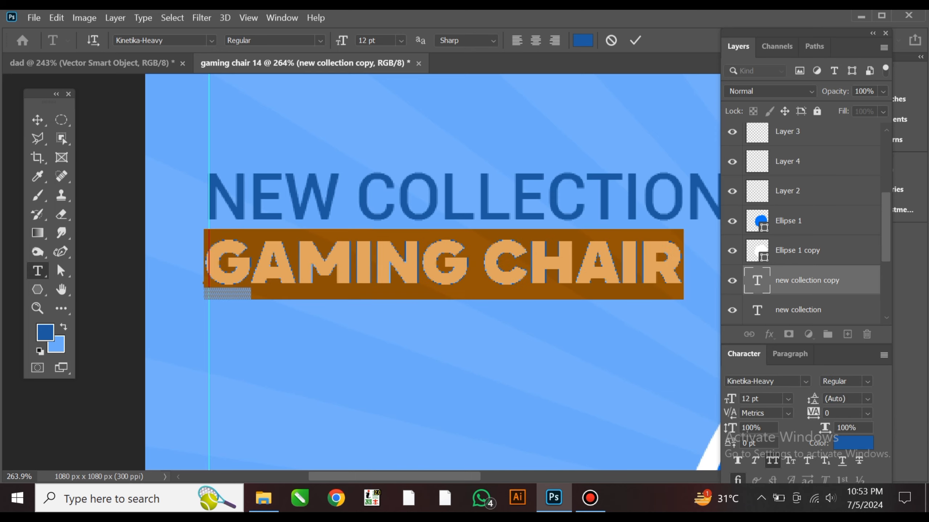
key("ctrl+Return")
key("v")
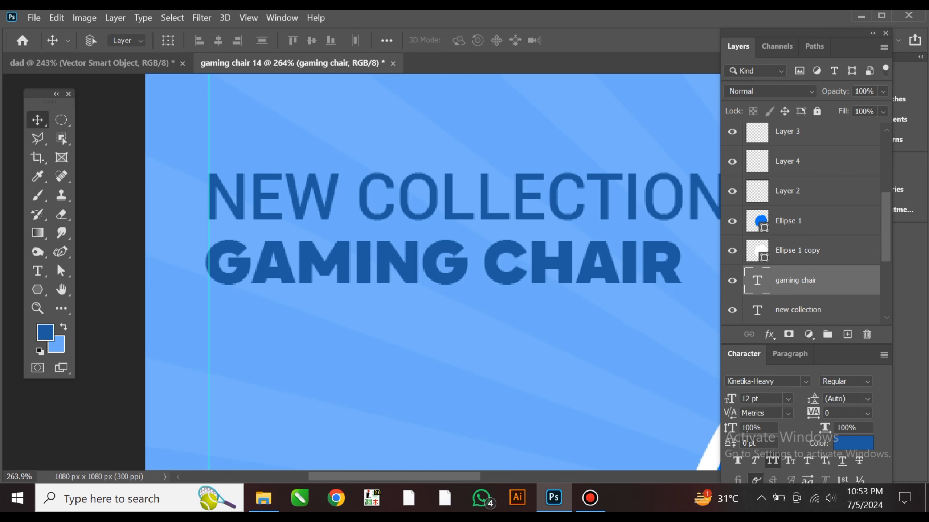
Step: Scale the "GAMING CHAIR" text up proportionally to 118.12%
scroll(552, 272, "down", 5)
scroll(552, 273, "right", 3)
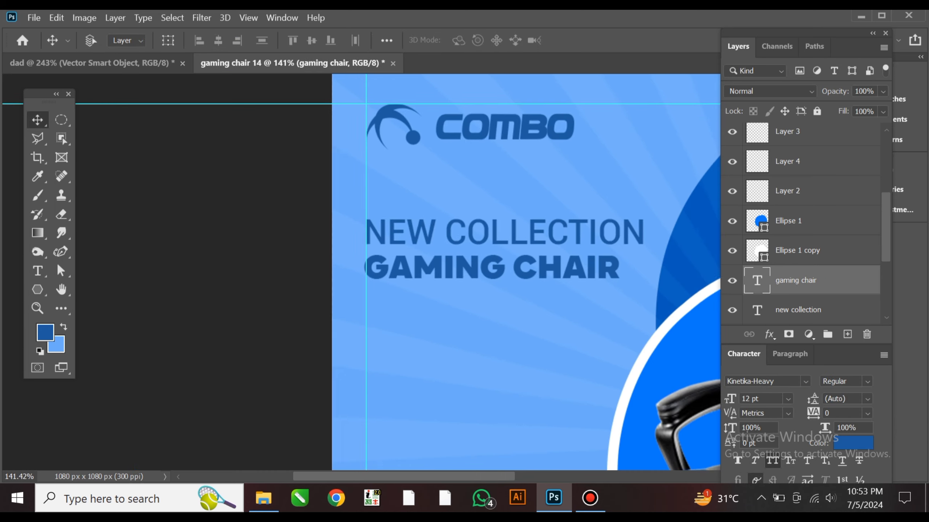
key("ctrl+t")
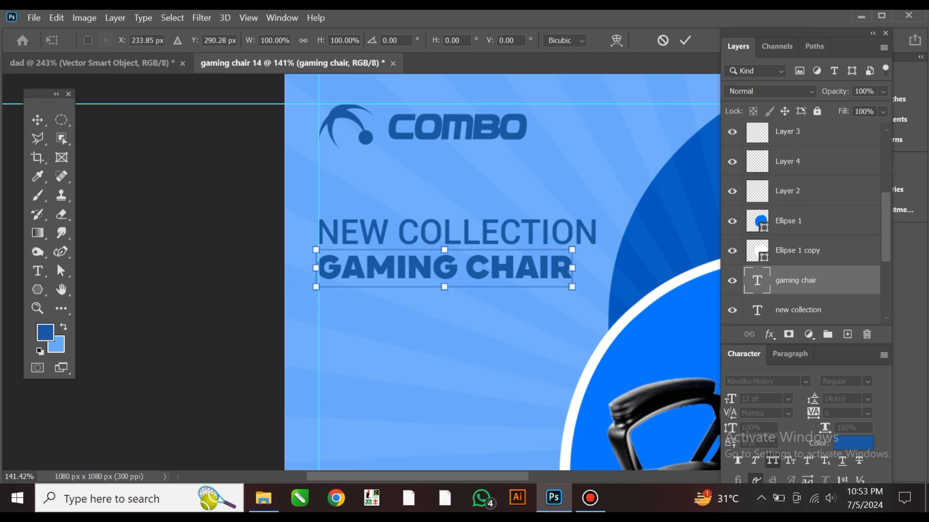
left_click_drag(572, 250, 596, 246)
key("Return")
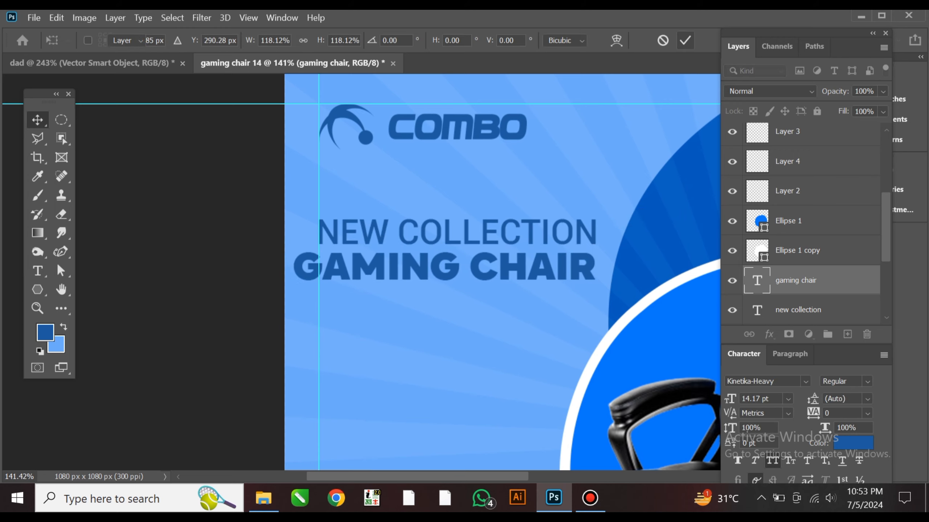
Step: Move the enlarged "GAMING CHAIR" text to the left margin guide, just beneath "NEW COLLECTION"
scroll(292, 273, "up", 5)
left_click_drag(324, 237, 232, 254)
scroll(421, 244, "down", 4)
scroll(193, 230, "up", 5)
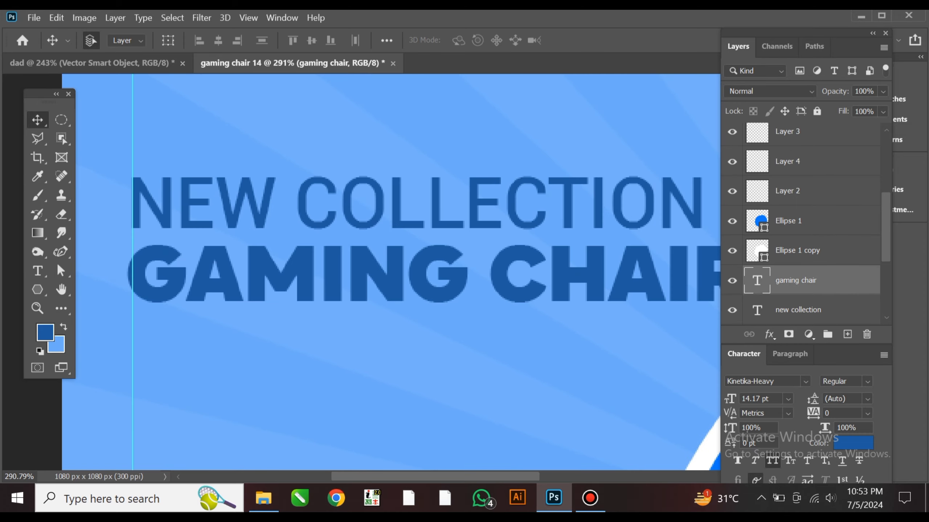
Step: Shift the "GAMING CHAIR" text slightly right so the edge of its G lines up with the left margin guide
scroll(168, 227, "up", 4)
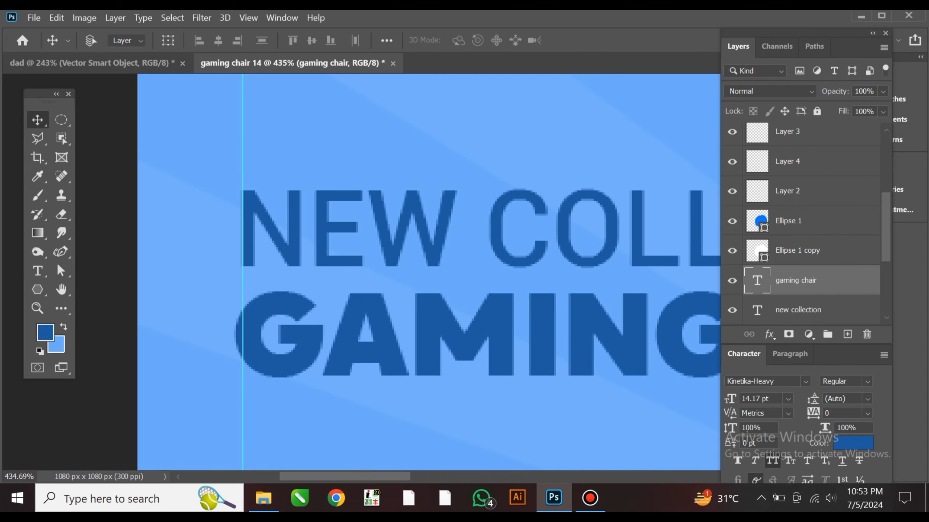
key("t")
key("Return")
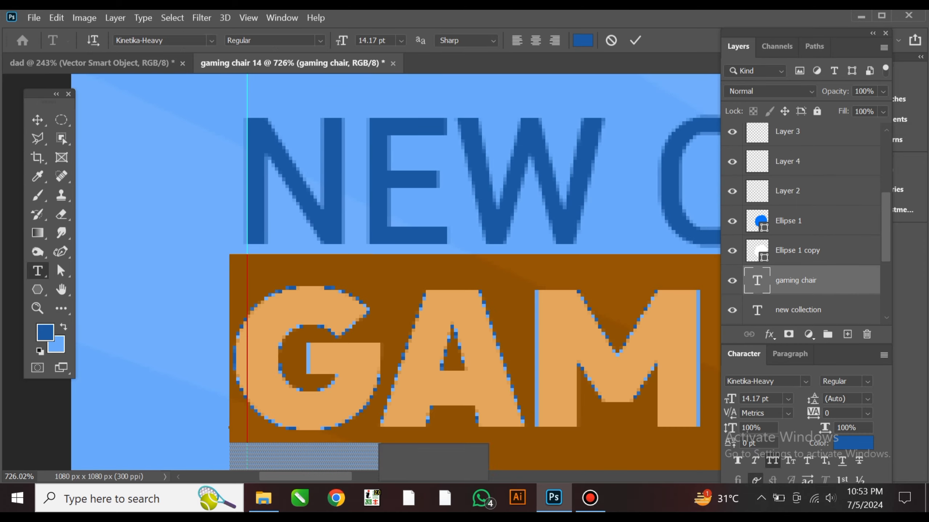
key("Escape")
scroll(269, 310, "up", 4)
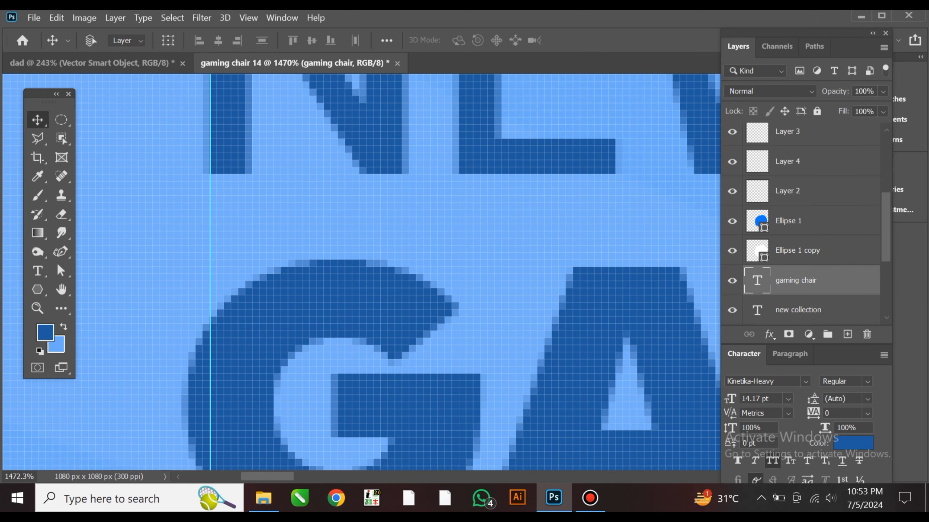
left_click_drag(281, 311, 308, 311)
Step: Scale the "GAMING CHAIR" text down proportionally to 94.69%, keeping its left edge at the margin guide
scroll(288, 264, "down", 8)
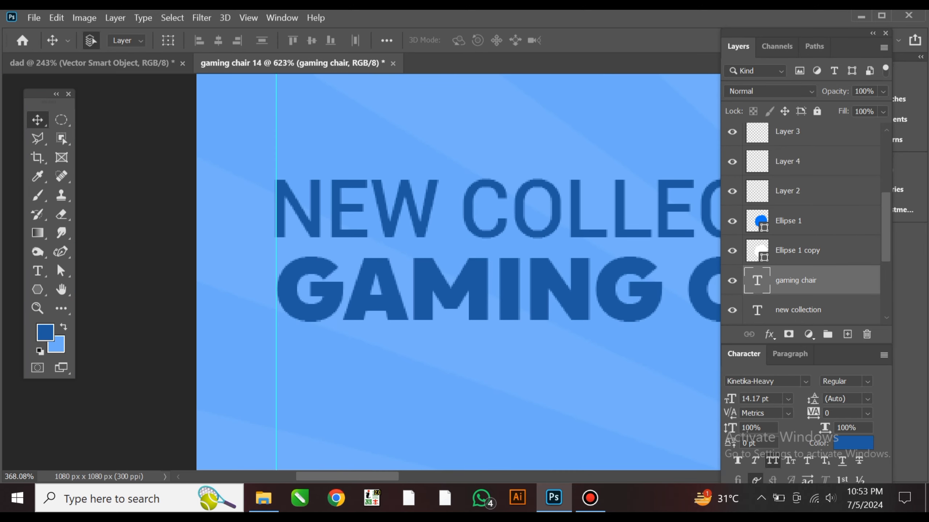
scroll(416, 264, "right", 8)
key("ctrl+t")
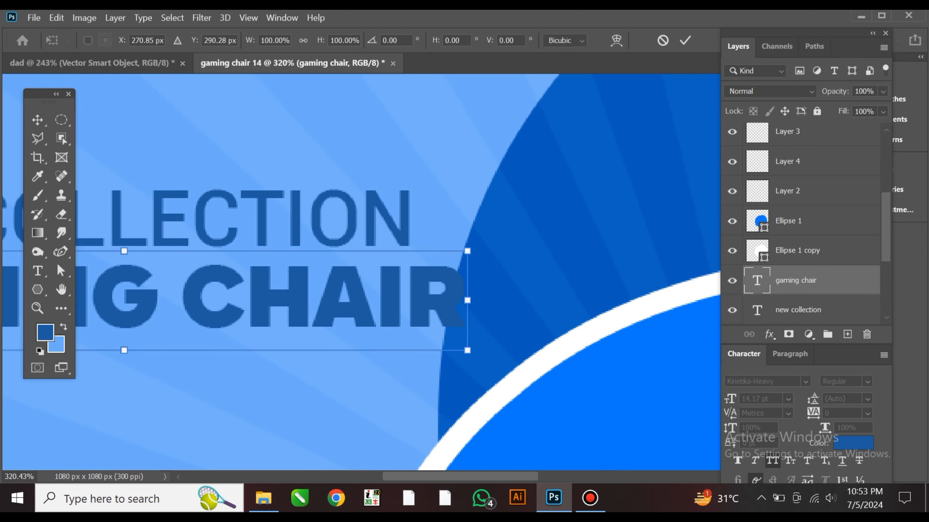
left_click_drag(464, 252, 431, 256)
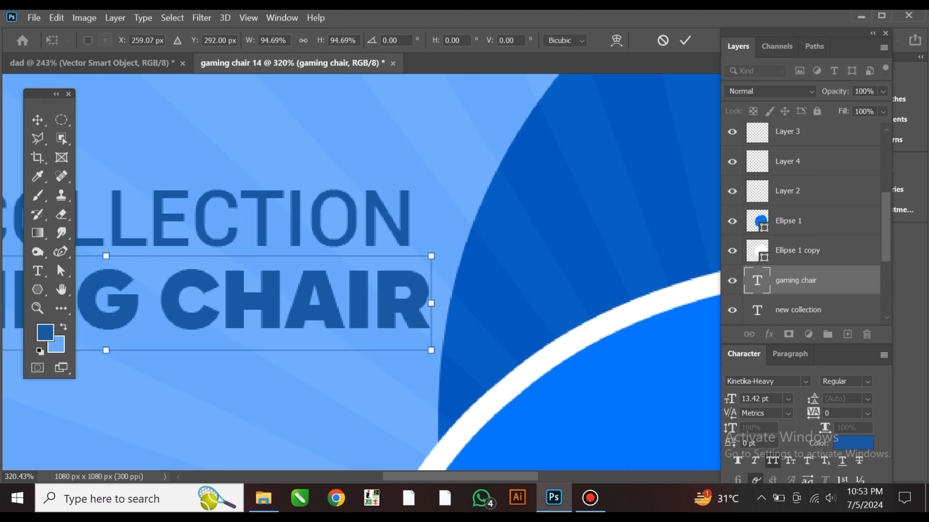
key("Return")
Step: Scale the "NEW COLLECTION" text down proportionally to 10.55 pt so it is shorter than "GAMING CHAIR"
scroll(420, 249, "left", 4)
left_click(408, 219, "ctrl")
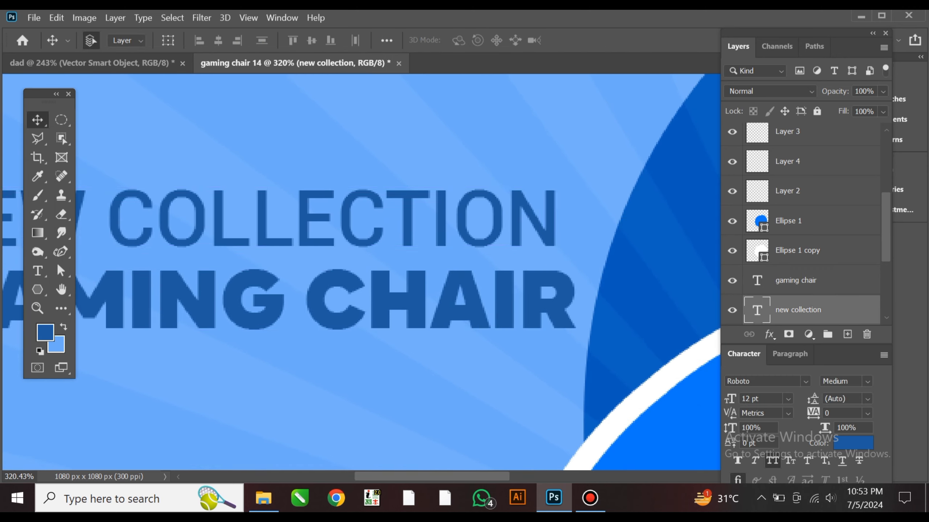
key("ctrl+t")
left_click_drag(559, 179, 482, 191)
key("Return")
Step: Nudge "NEW COLLECTION" right until its N sits exactly on the left margin guide
key("ctrl+minus")
key("ctrl+minus")
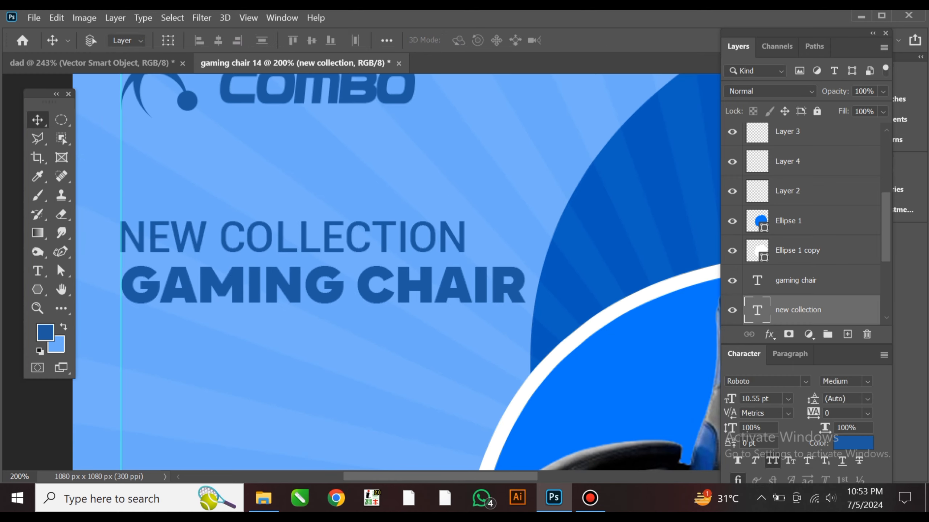
left_click_drag(144, 229, 391, 233)
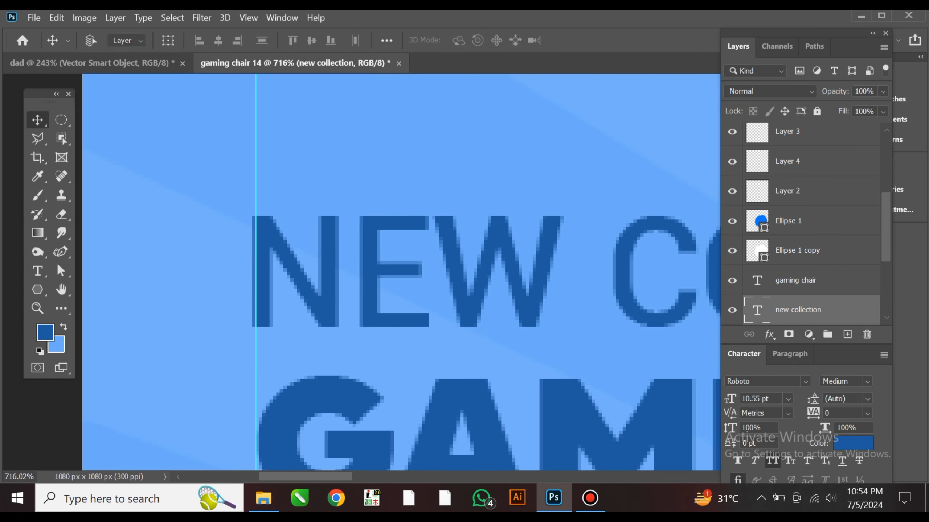
key("Right")
key("Right")
key("Right")
key("Right")
left_click_drag(289, 252, 283, 253)
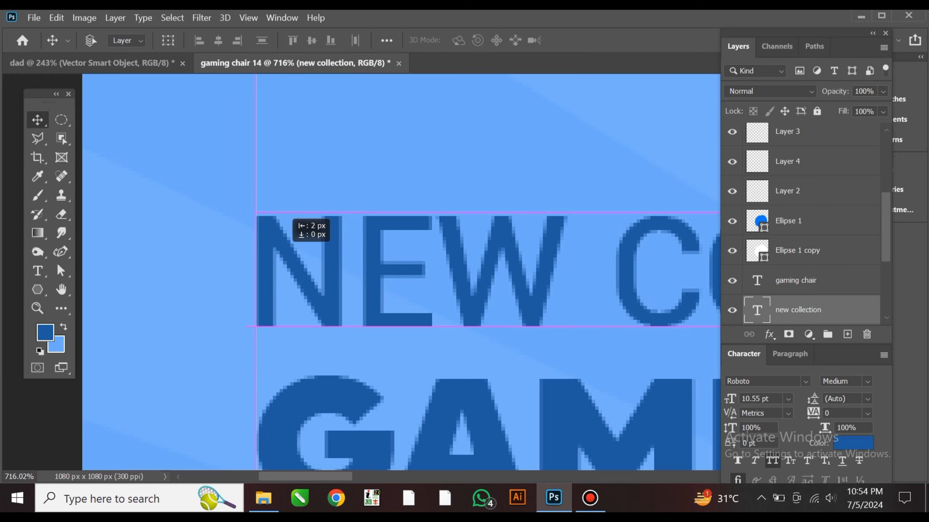
Step: Adjust the vertical position of "GAMING CHAIR" to leave a small gap beneath "NEW COLLECTION", staying on the left guide
left_click(335, 395, "ctrl")
left_click_drag(334, 393, 308, 323)
left_click_drag(308, 324, 263, 239)
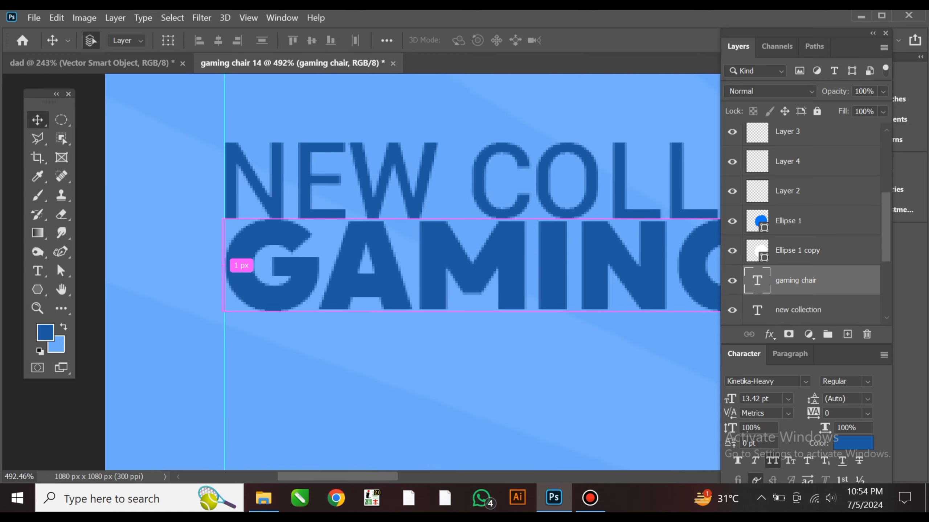
left_click_drag(375, 199, 375, 253)
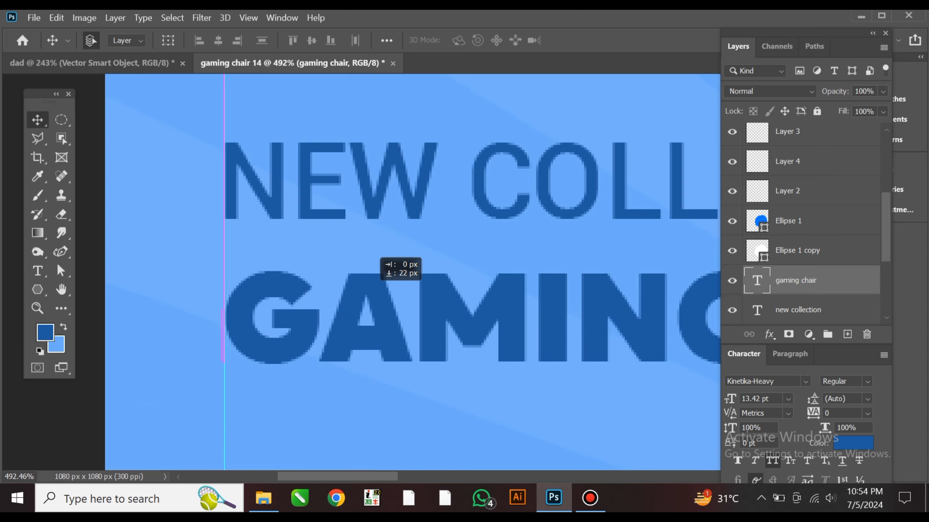
left_click_drag(373, 286, 373, 296)
Step: Select both headline lines and move them up together along the left guide, closer to the COMBO logo
left_click_drag(492, 301, 385, 192)
left_click(385, 276, "ctrl+shift")
scroll(534, 241, "down", 6)
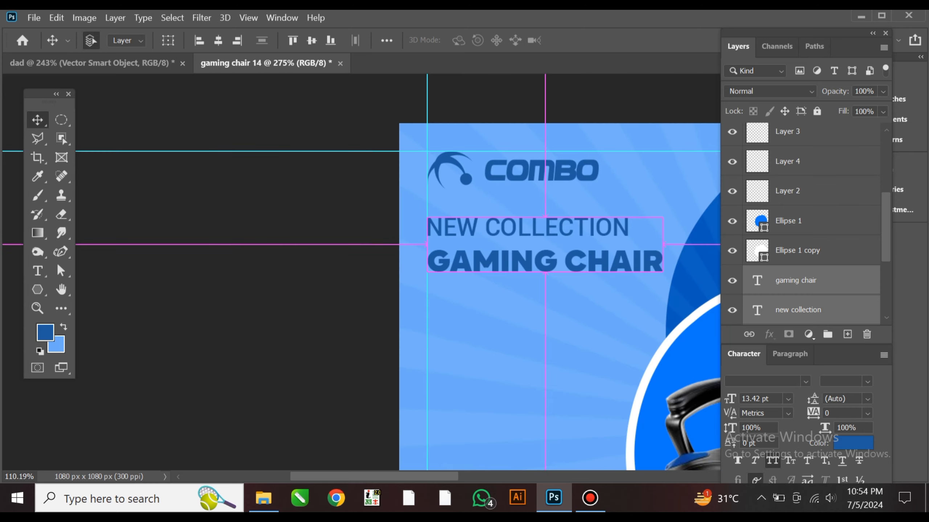
scroll(577, 260, "up", 3)
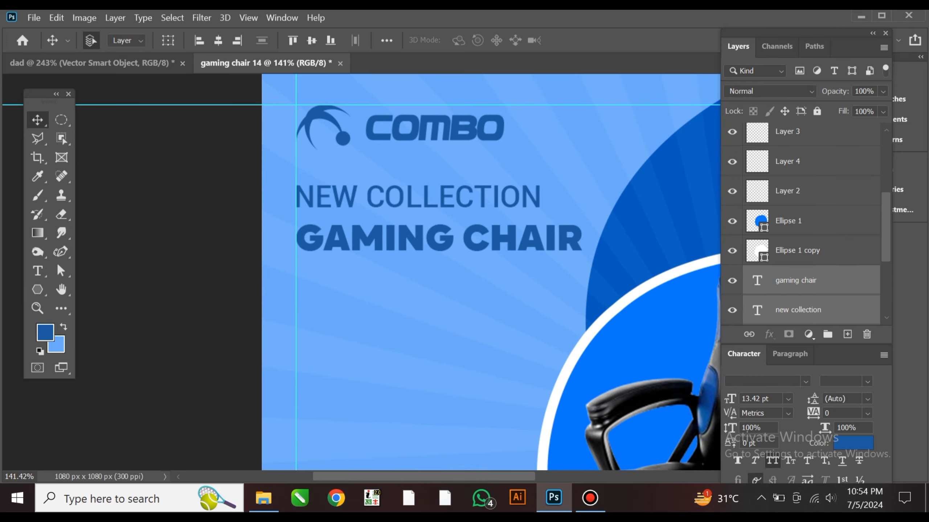
key("ctrl+0")
Step: Create a paragraph text box with placeholder lorem ipsum text below "GAMING CHAIR", about as wide as that line
scroll(211, 158, "up", 6)
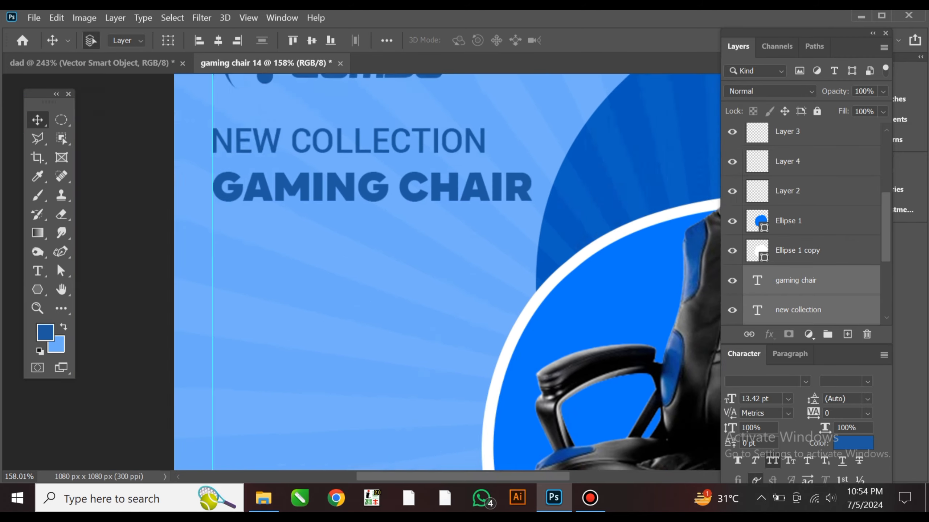
scroll(457, 226, "up", 1)
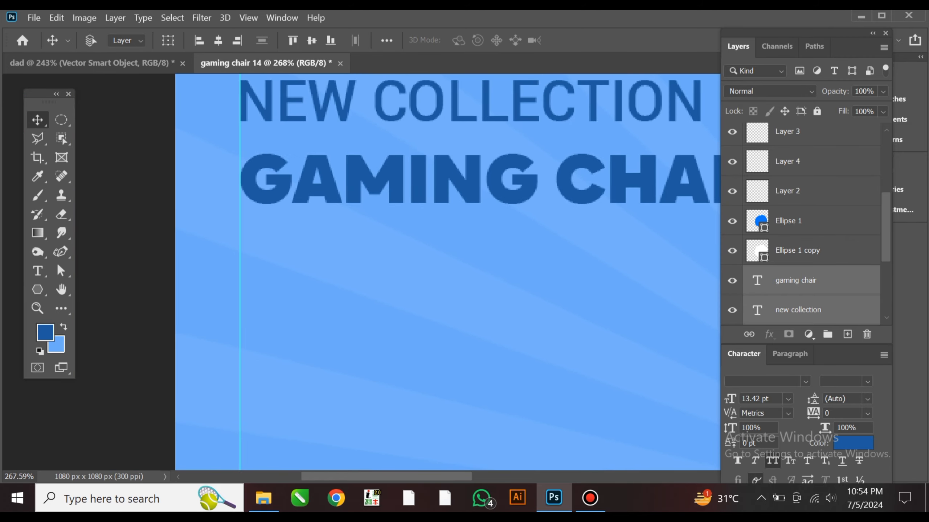
scroll(403, 255, "down", 4)
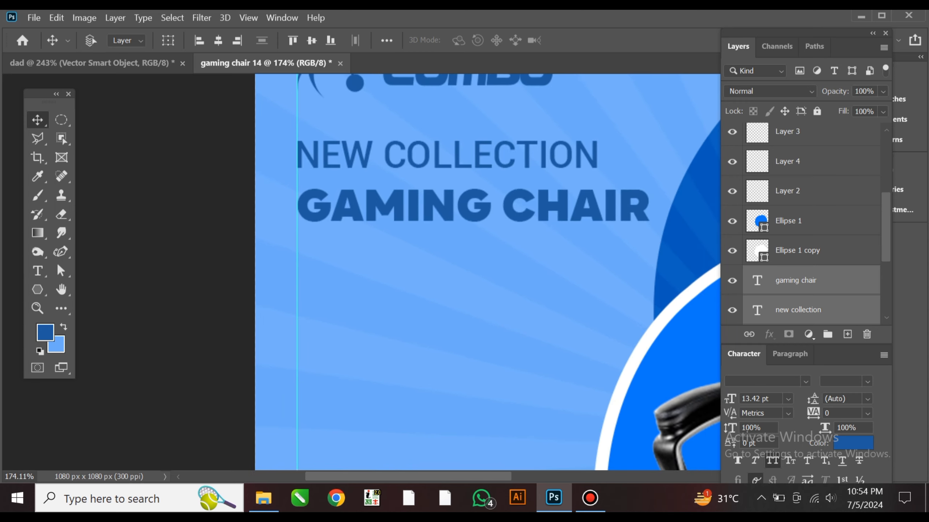
double_click(457, 206)
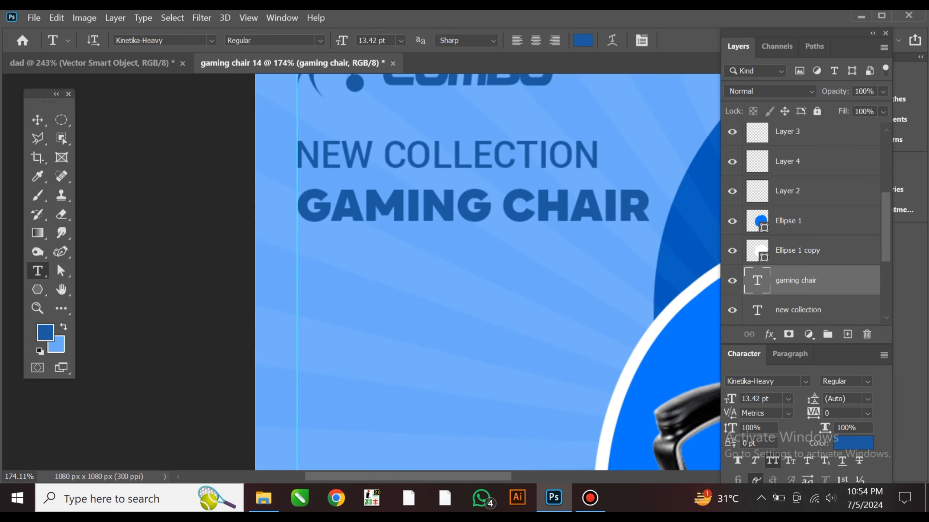
left_click_drag(304, 243, 628, 346)
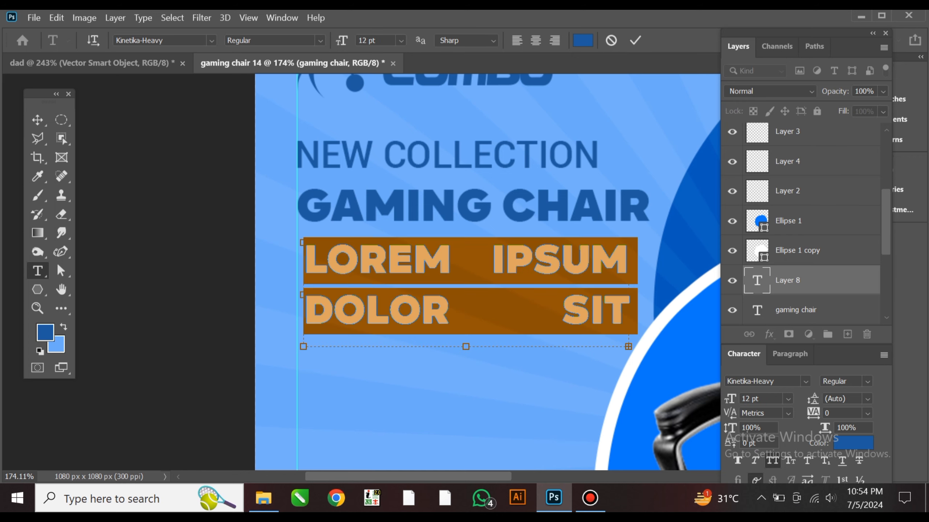
Step: Change the placeholder paragraph's font to Roboto Light
left_click(806, 381)
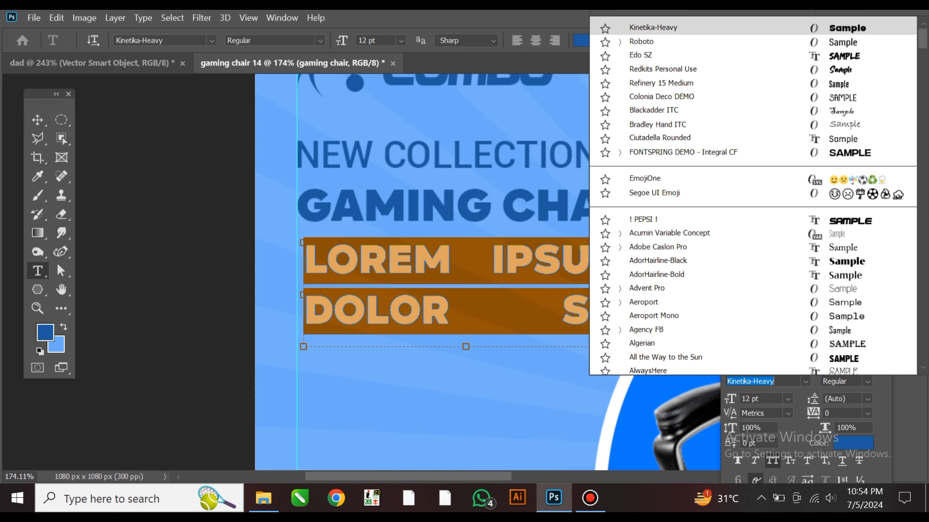
type("rob")
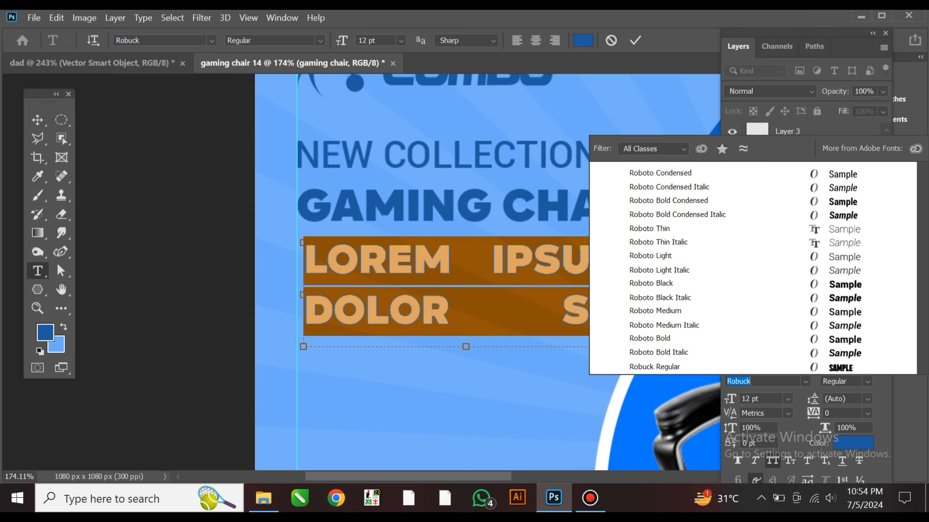
left_click(658, 243)
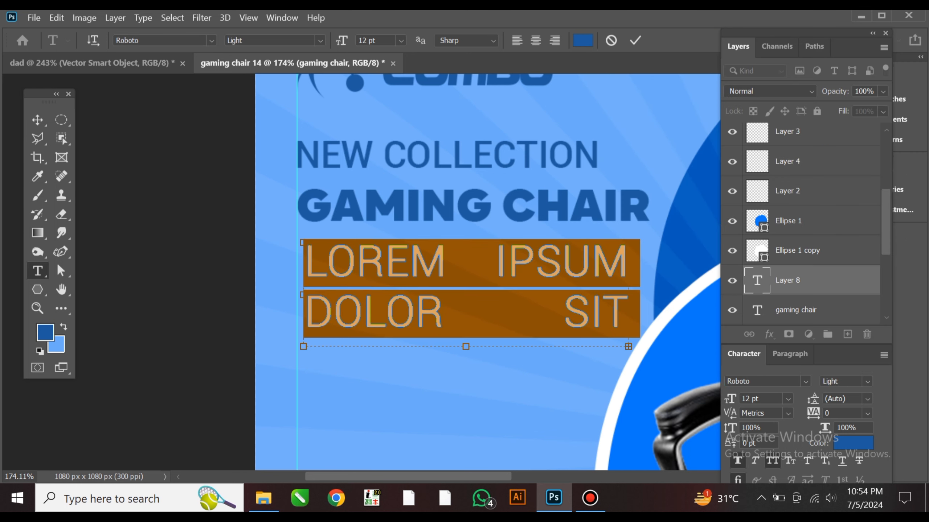
Step: Set the placeholder paragraph to 8 pt and reduce its visible words after the initial L to 5 pt
left_click(868, 399)
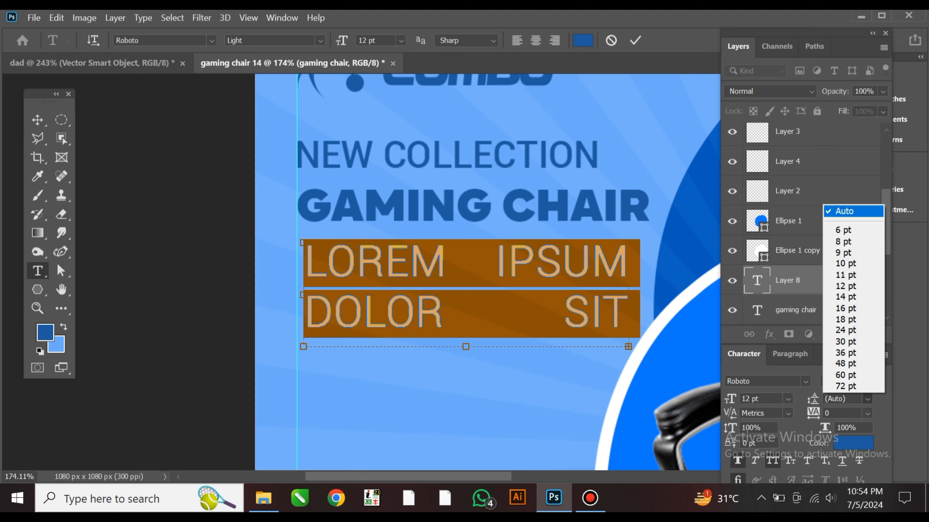
left_click(844, 211)
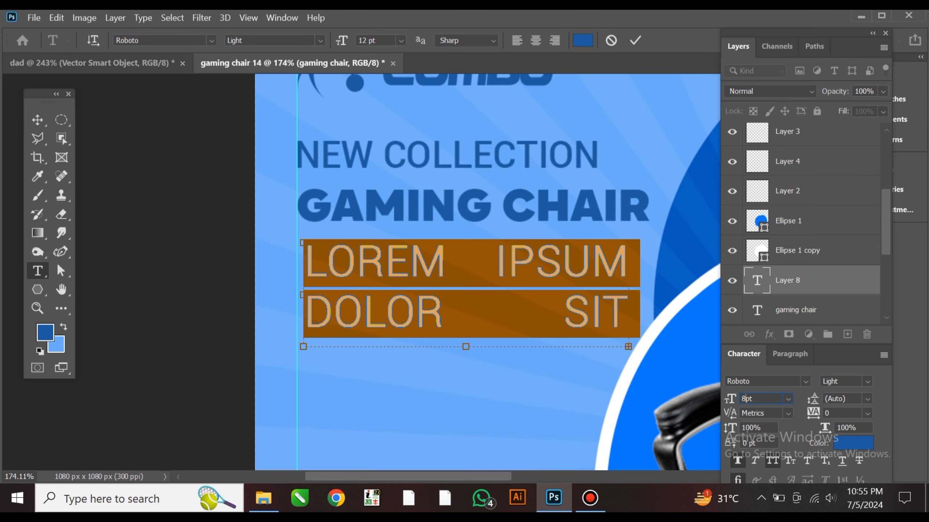
key("Return")
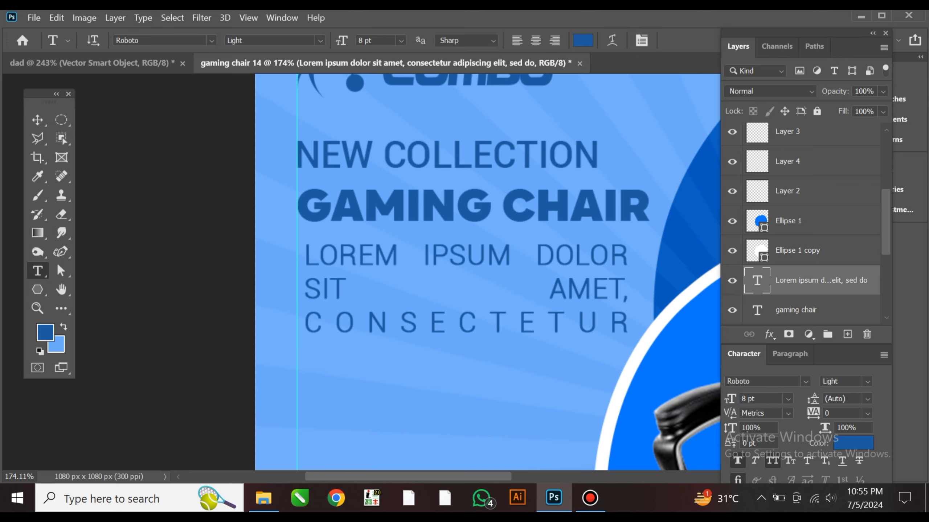
left_click_drag(609, 326, 318, 257)
key("Return")
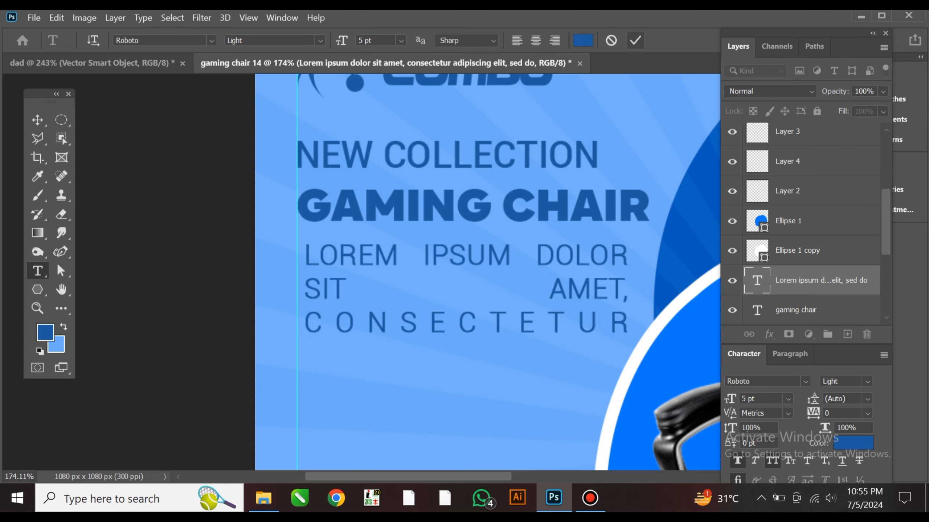
Step: Delete successive stretches of the 8 pt placeholder words that follow "consectetu" in the paragraph
left_click_drag(417, 292, 631, 325)
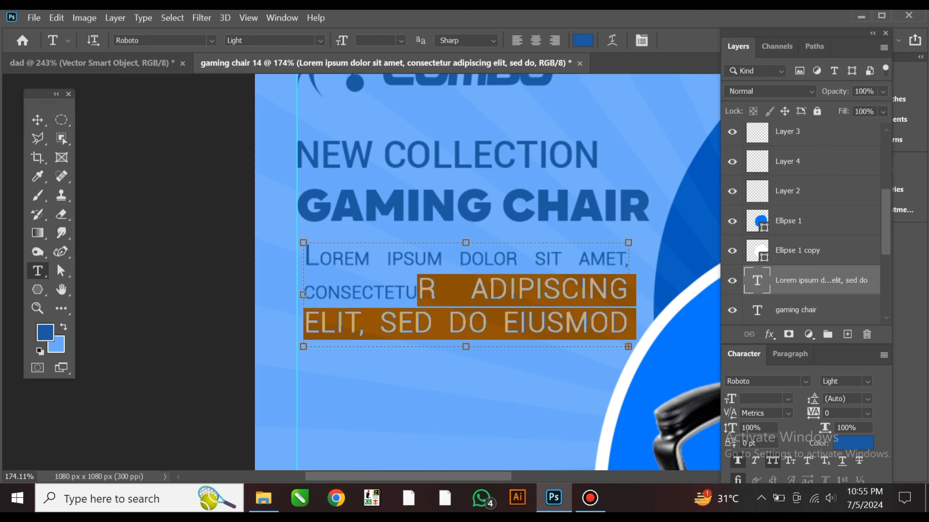
key("BackSpace")
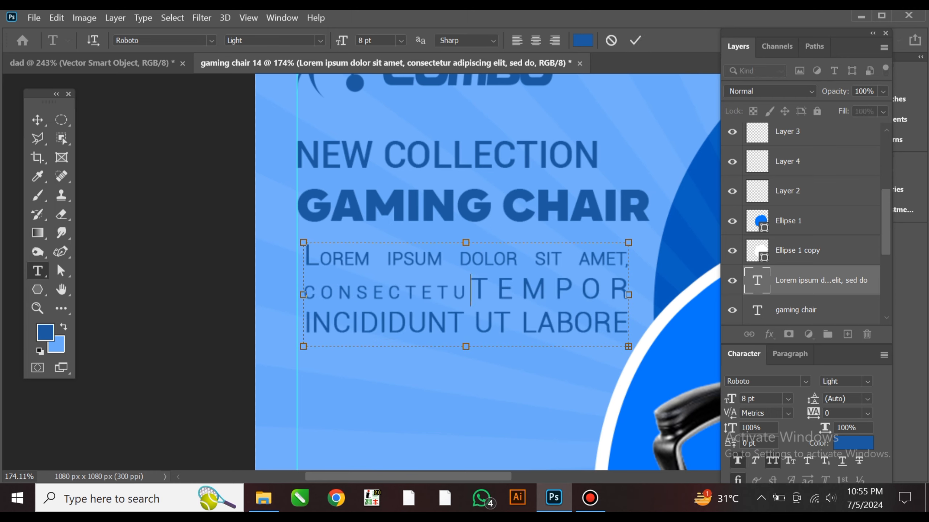
left_click_drag(471, 292, 634, 324)
key("BackSpace")
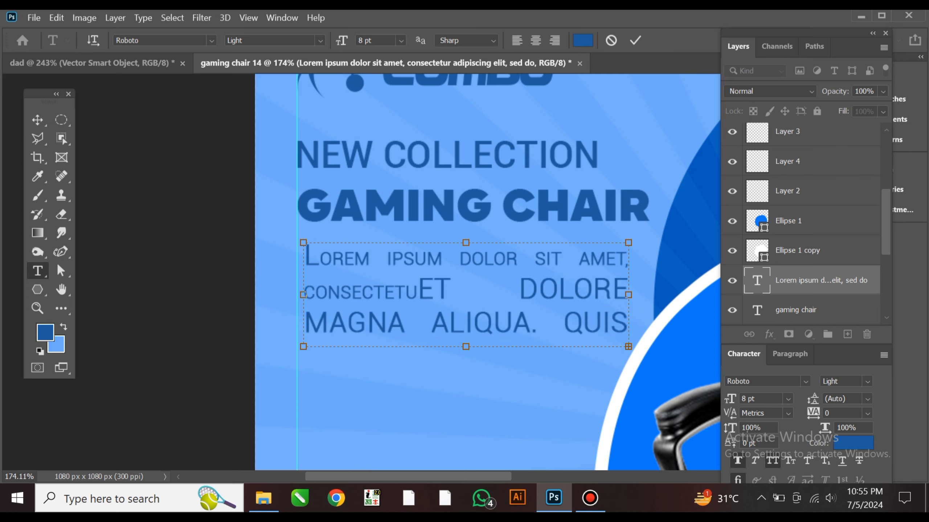
key("BackSpace")
key("BackSpace")
key("BackSpace")
key("BackSpace")
key("ctrl+shift+End")
type("QUIPSUM SUSPENDISSE")
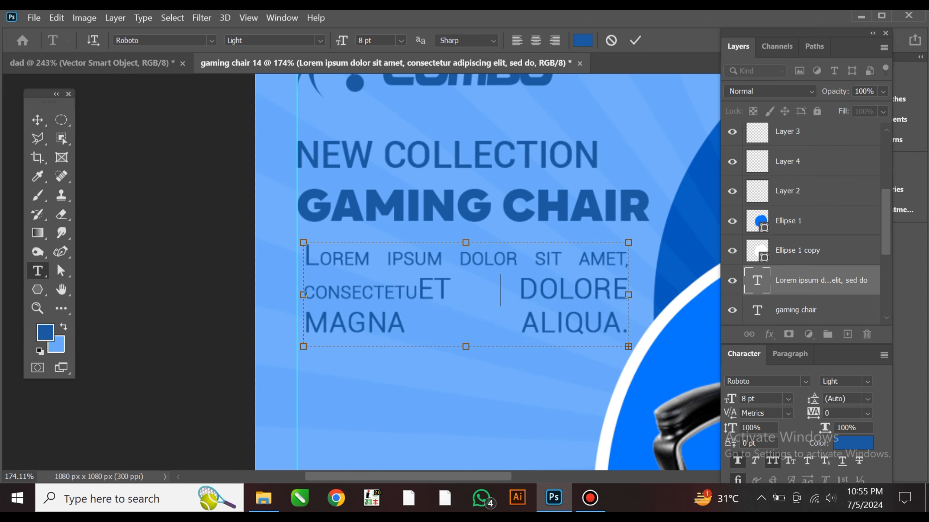
Step: Extend the text box downward and delete all remaining 8 pt placeholder text, ending the paragraph at "consectetu"
left_click_drag(466, 347, 467, 426)
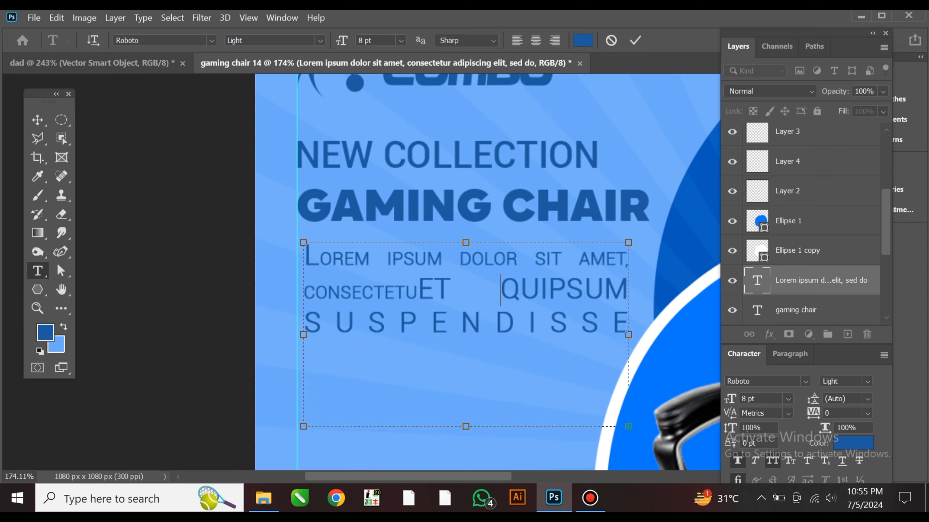
key("ctrl+shift+Left")
key("ctrl+shift+End")
key("Right")
key("BackSpace")
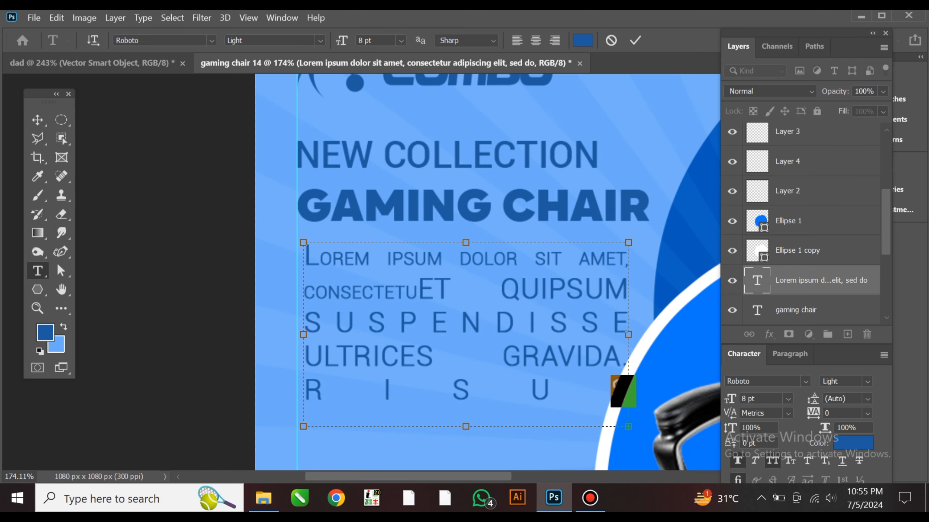
key("BackSpace")
left_click_drag(451, 291, 611, 390)
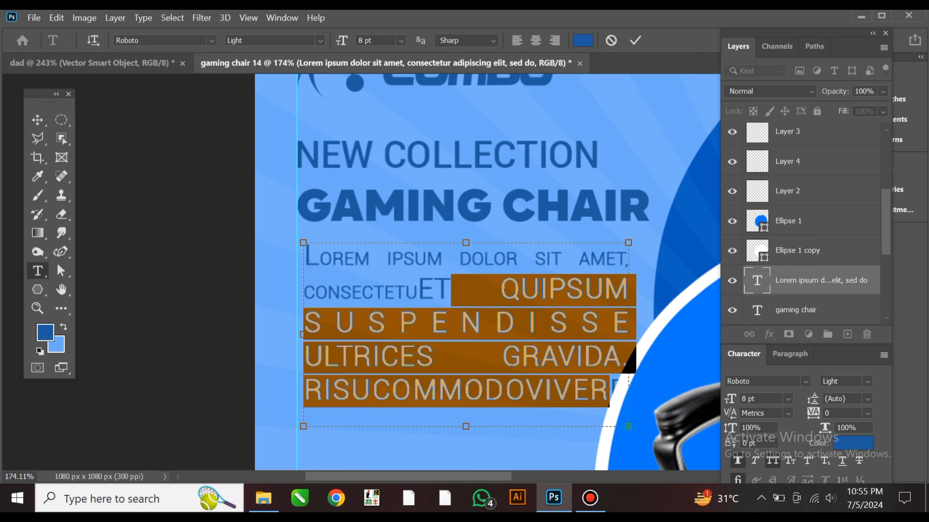
key("BackSpace")
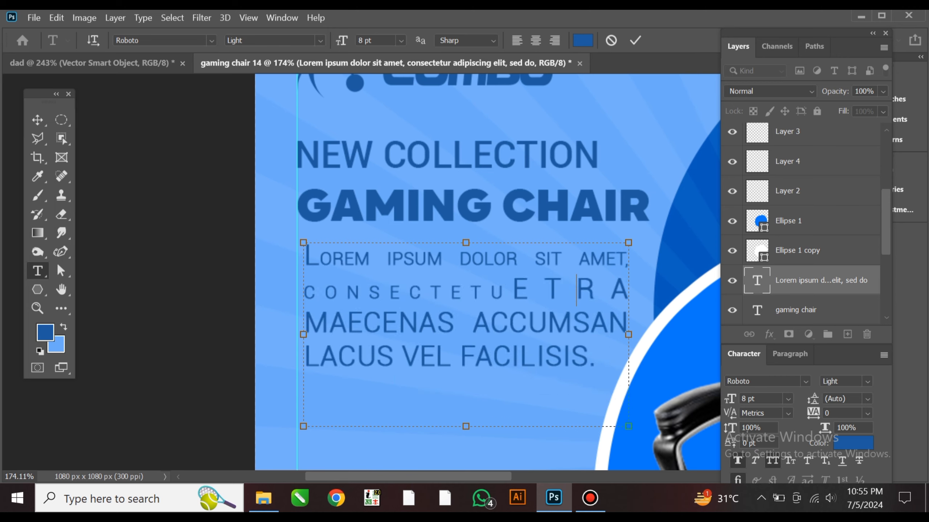
left_click_drag(512, 291, 600, 366)
key("BackSpace")
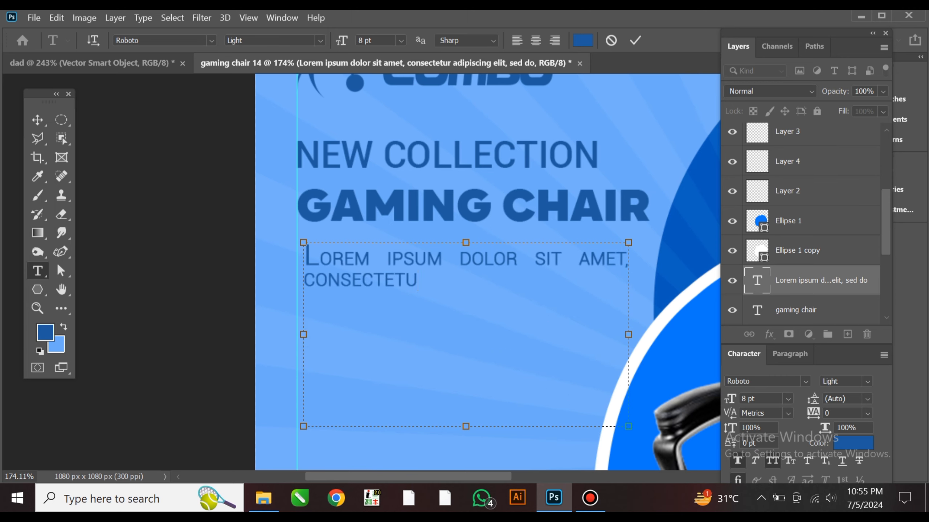
Step: Shorten the paragraph's text box to fit two lines and turn off the capitals for all of its text
left_click_drag(466, 426, 465, 292)
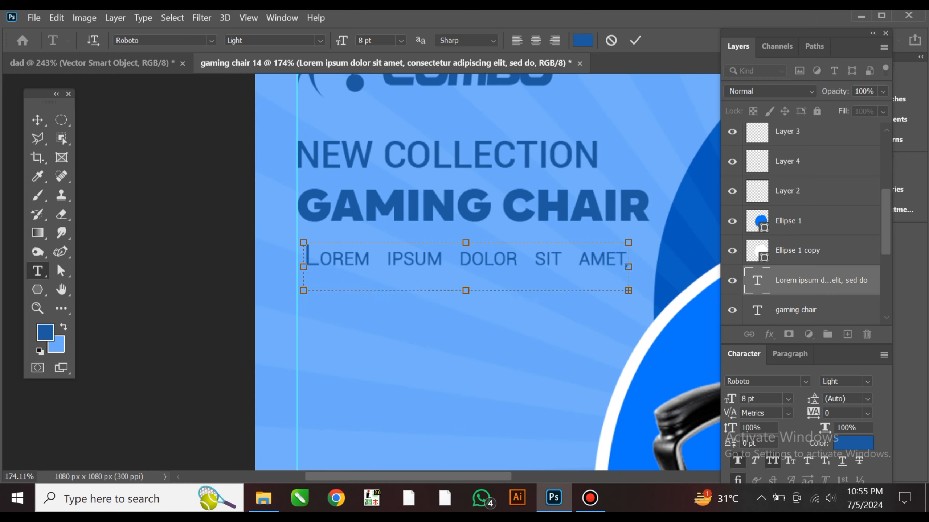
left_click_drag(466, 291, 319, 258)
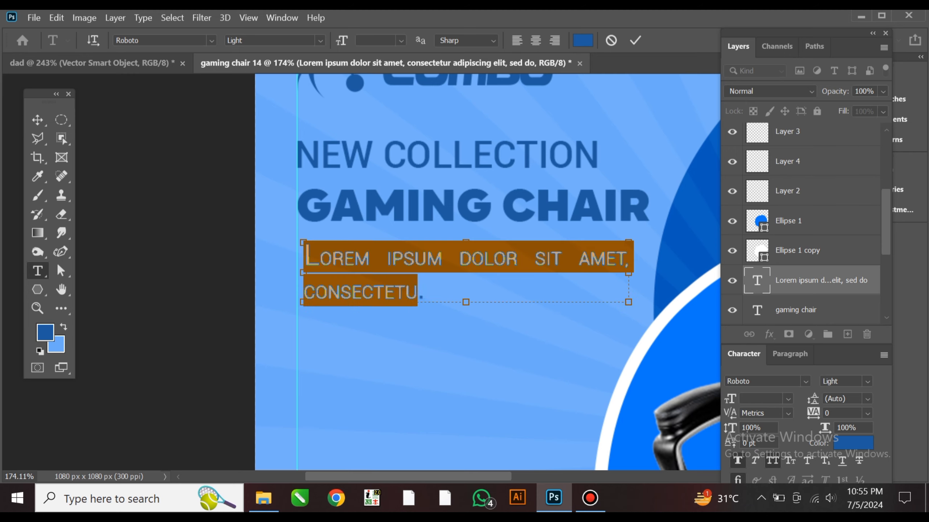
key("ctrl+shift+k")
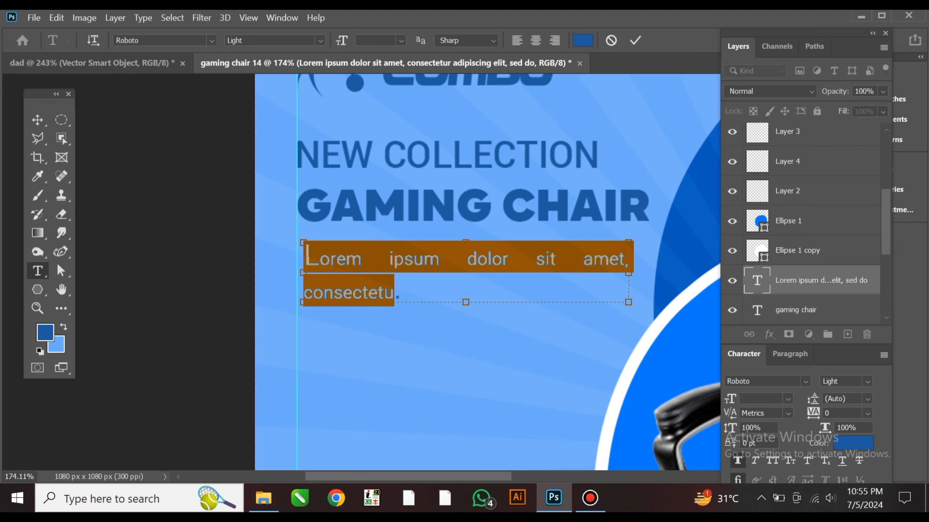
Step: Remove the space between "Lorem" and "ipsum" and commit the paragraph text
left_click(390, 259)
key("BackSpace")
left_click_drag(396, 292, 305, 259)
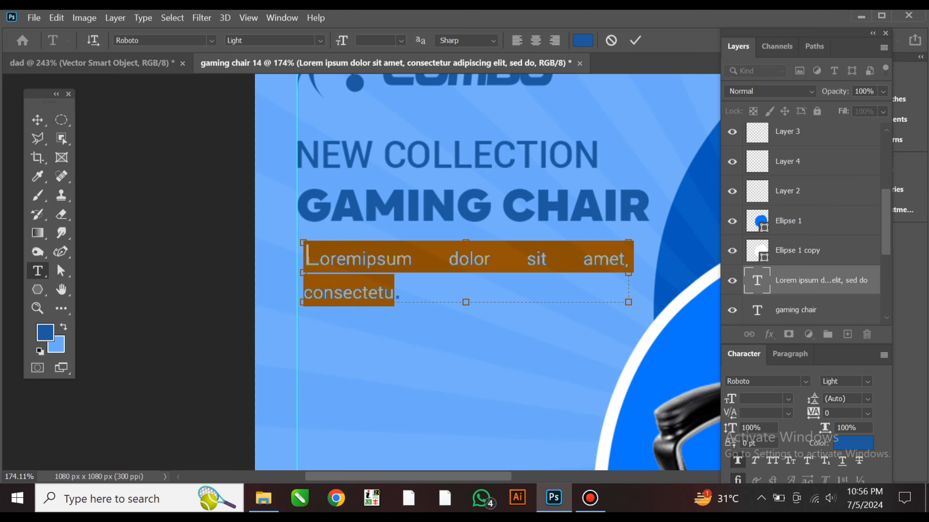
left_click(636, 40)
left_click(37, 120)
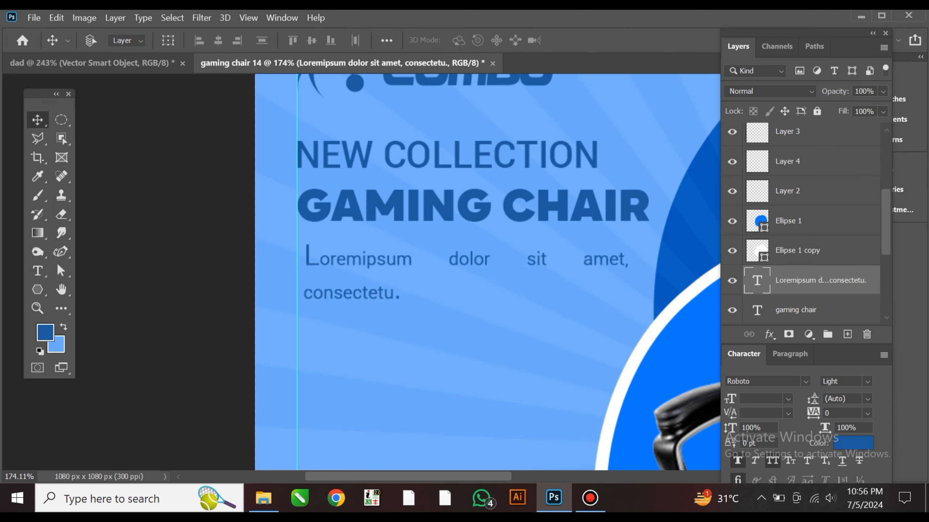
scroll(309, 252, "up", 4)
scroll(330, 254, "up", 2)
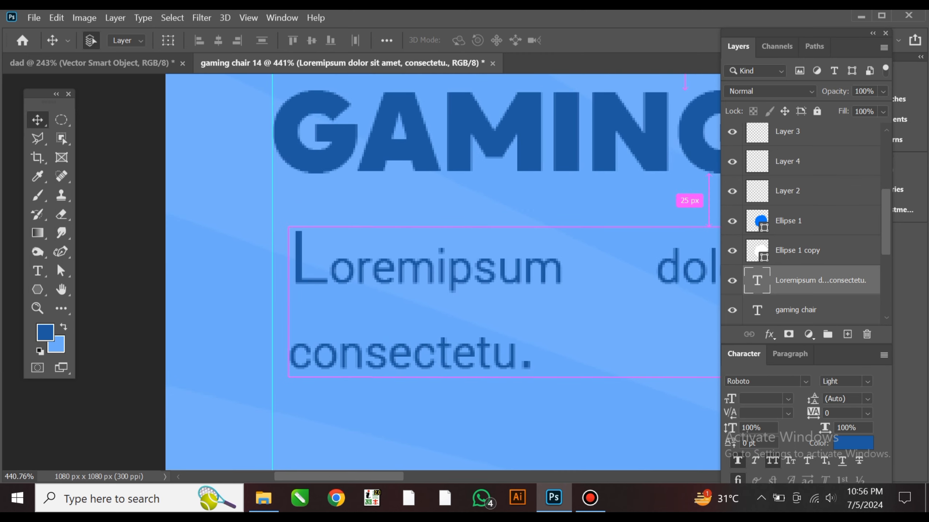
left_click(38, 270)
left_click_drag(329, 265, 294, 266)
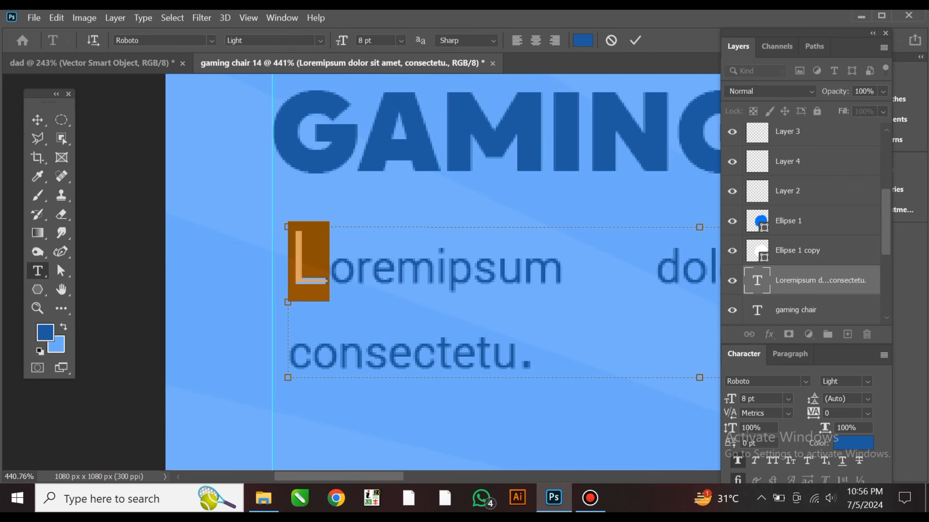
left_click(636, 40)
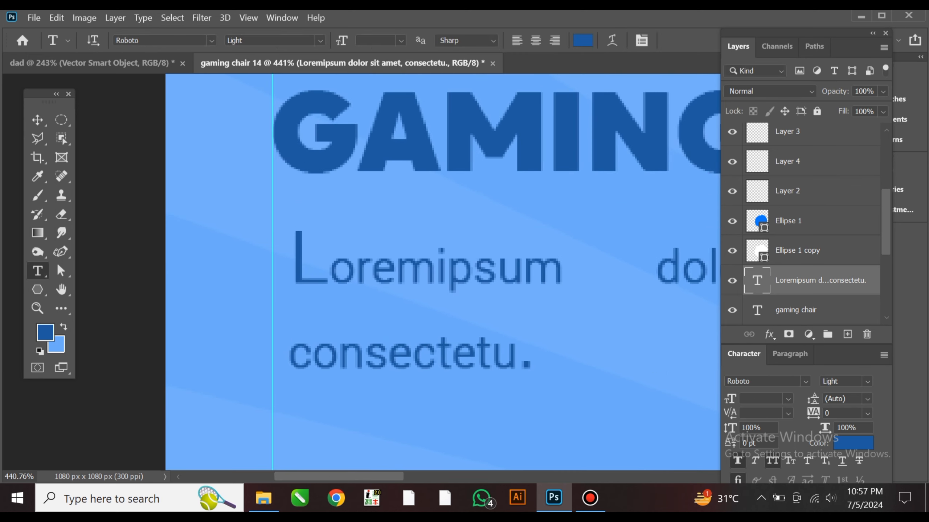
left_click_drag(523, 265, 436, 266)
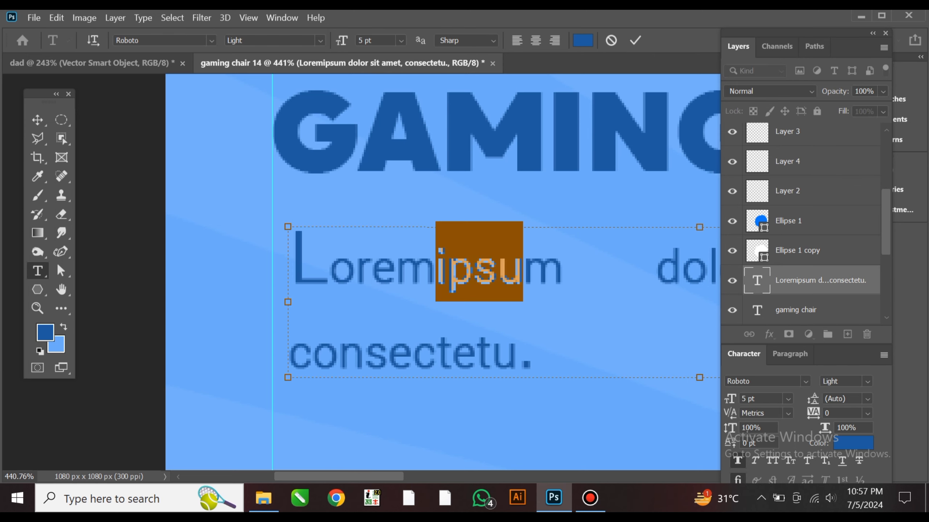
left_click(635, 40)
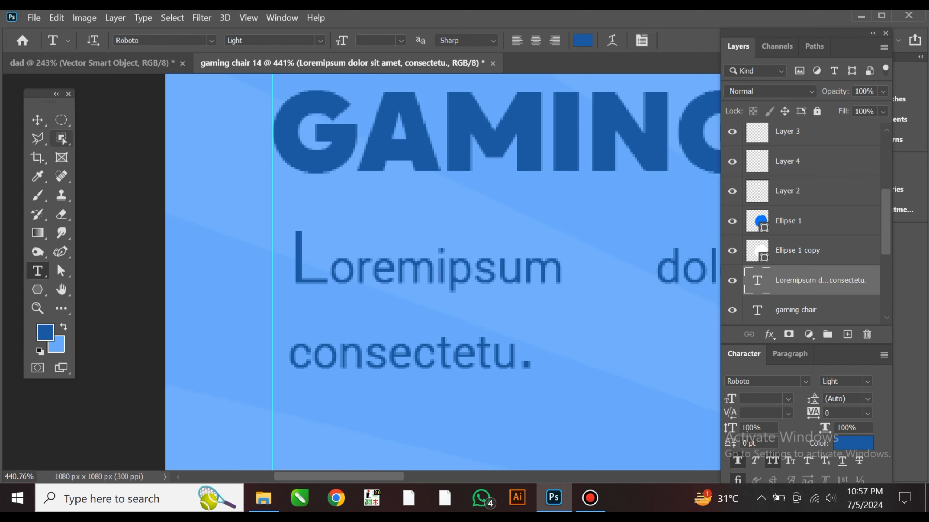
Step: Move the placeholder paragraph sideways so its initial L lines up with the left margin guide
left_click(37, 120)
scroll(237, 171, "down", 3)
scroll(237, 171, "up", 4)
scroll(286, 219, "up", 4)
left_click_drag(327, 282, 292, 289)
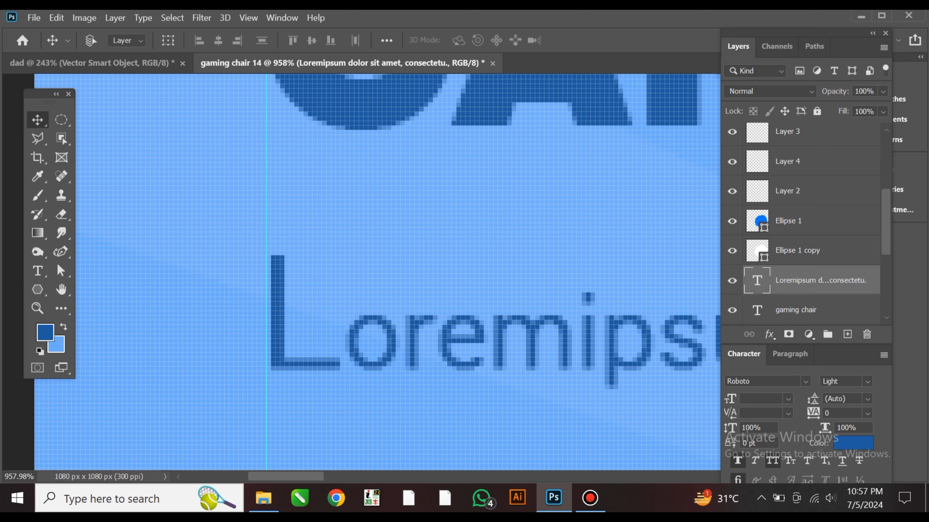
Step: Move the placeholder paragraph up so it sits just beneath the GAMING CHAIR headline, leaving a small gap
scroll(293, 289, "down", 5)
left_click_drag(386, 240, 366, 235)
scroll(367, 235, "up", 3)
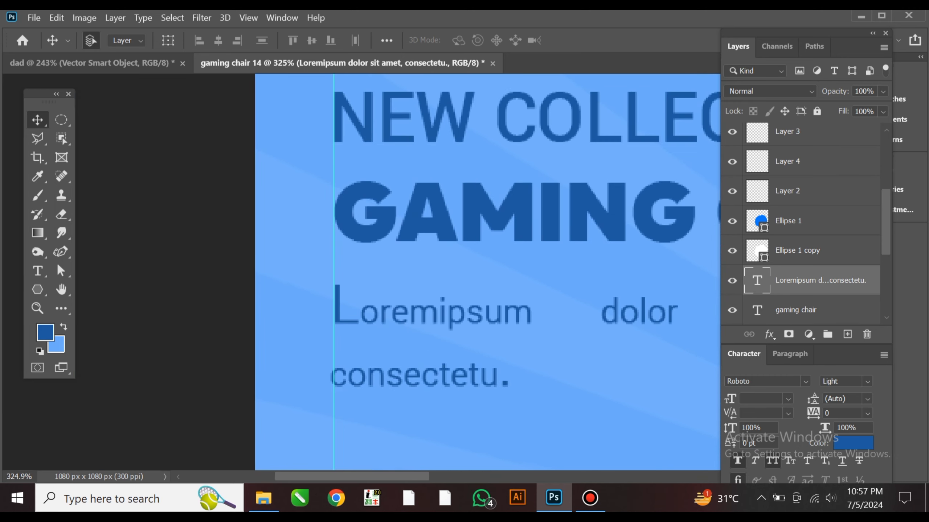
left_click_drag(364, 310, 365, 279)
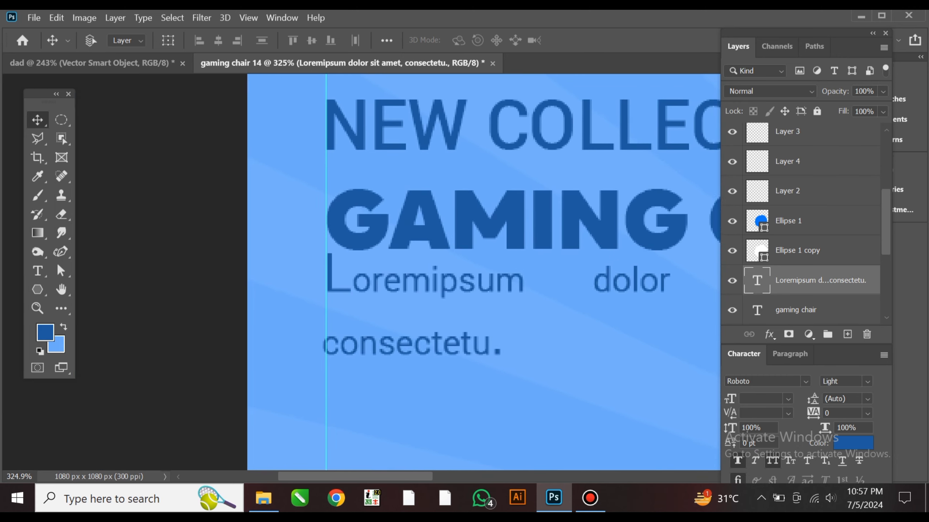
scroll(365, 279, "down", 3)
left_click_drag(435, 236, 428, 256)
scroll(428, 256, "down", 5)
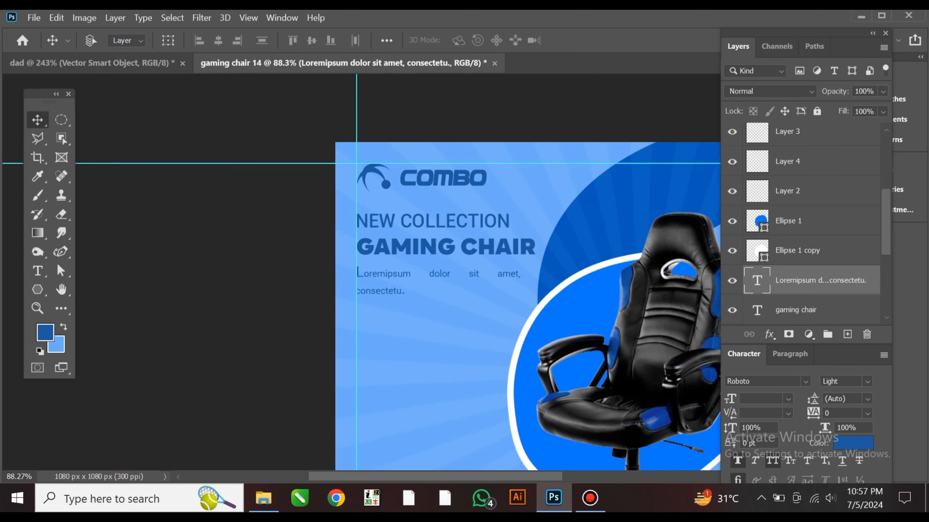
scroll(434, 219, "right", 4)
scroll(434, 219, "left", 3)
scroll(433, 219, "down", 2)
scroll(433, 219, "up", 3)
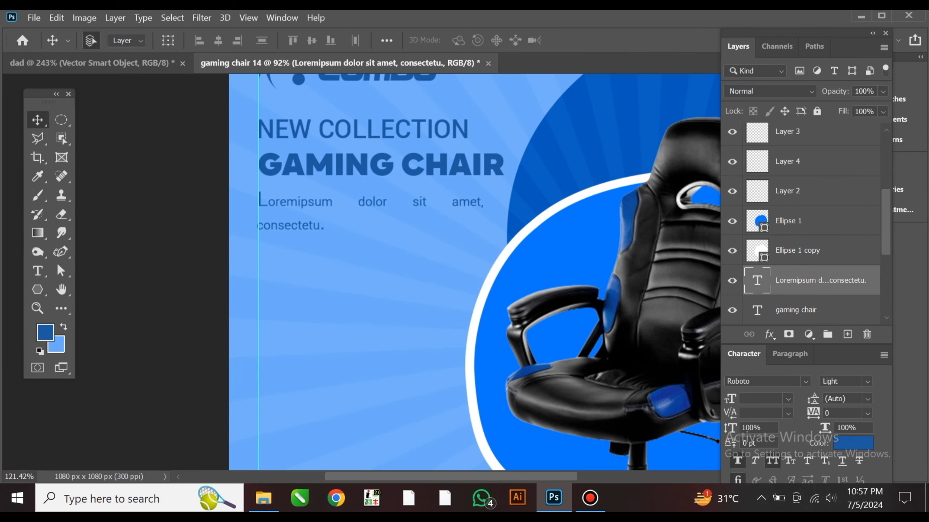
scroll(433, 219, "down", 6)
scroll(433, 220, "down", 2)
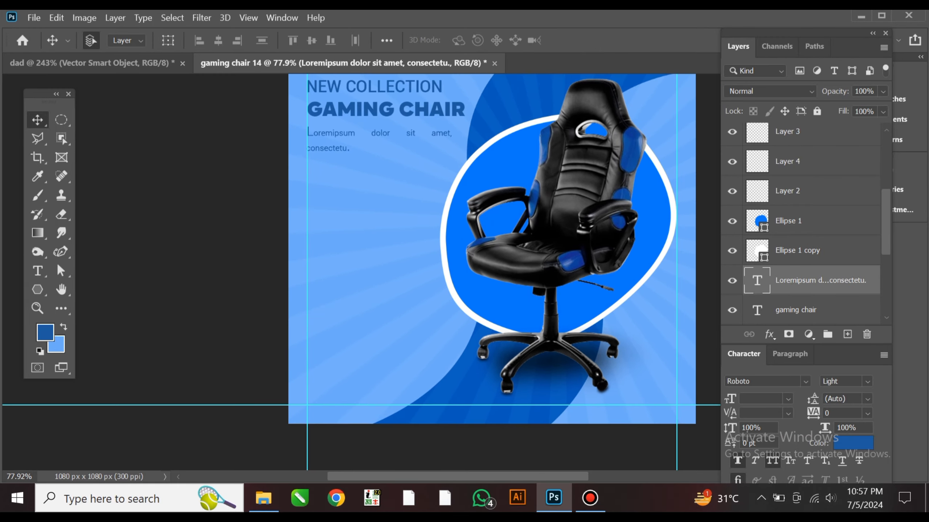
Step: Copy the "-30% LIMITED TIME OFFER" badge from the dad document into the gaming chair design, below the paragraph and beside the chair
left_click(93, 63)
scroll(362, 273, "down", 4)
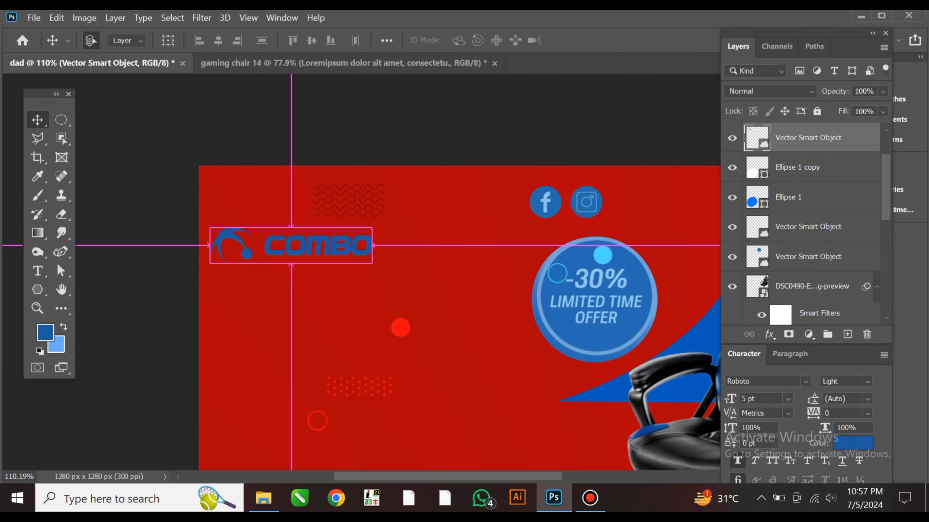
scroll(362, 272, "right", 4)
scroll(361, 273, "down", 2)
left_click_drag(468, 242, 393, 323)
scroll(367, 284, "up", 3)
scroll(396, 322, "up", 2)
scroll(396, 320, "down", 4)
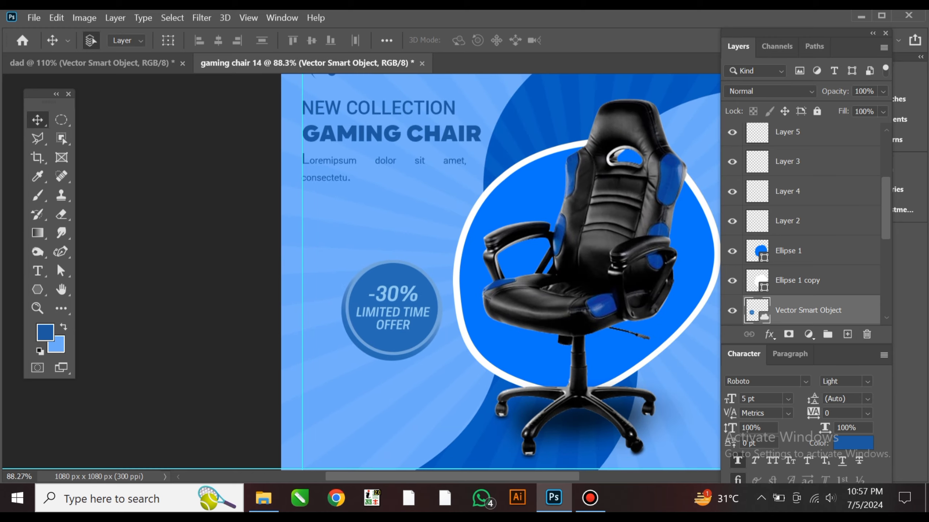
left_click_drag(399, 261, 400, 261)
Step: Move the badge layer to the top of the layer stack and add an empty layer directly beneath it
scroll(389, 291, "up", 5)
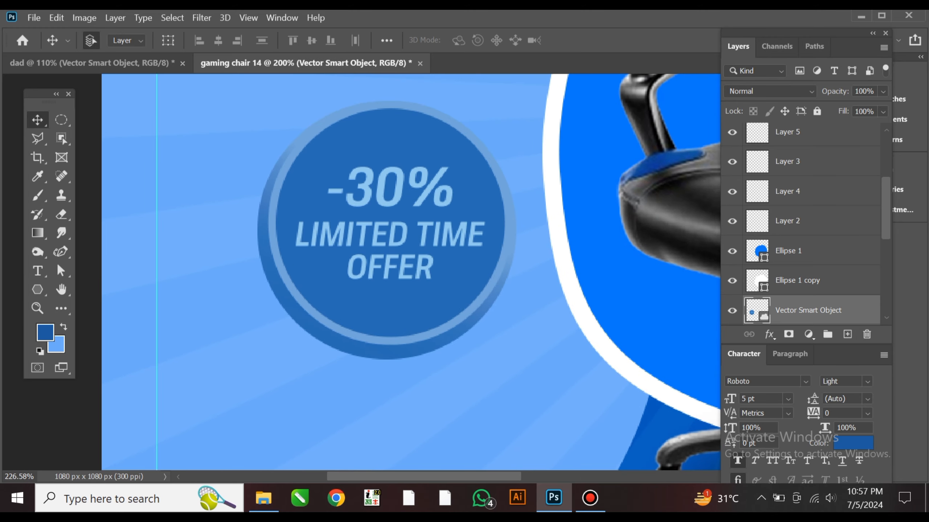
left_click_drag(807, 310, 808, 179)
left_click(847, 335)
Step: Select a flat ellipse across the badge's bottom edge on the new layer, fill it with black (000000) and deselect
key("m")
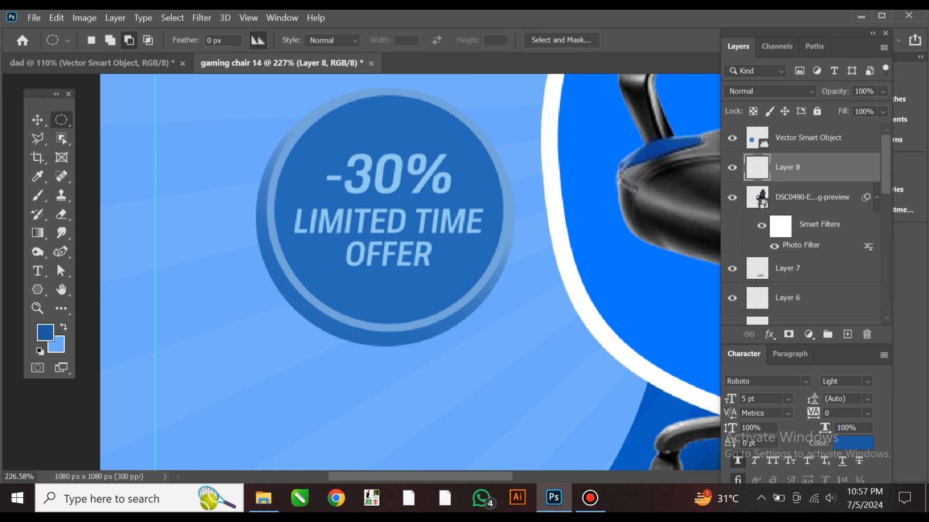
scroll(426, 377, "up", 2)
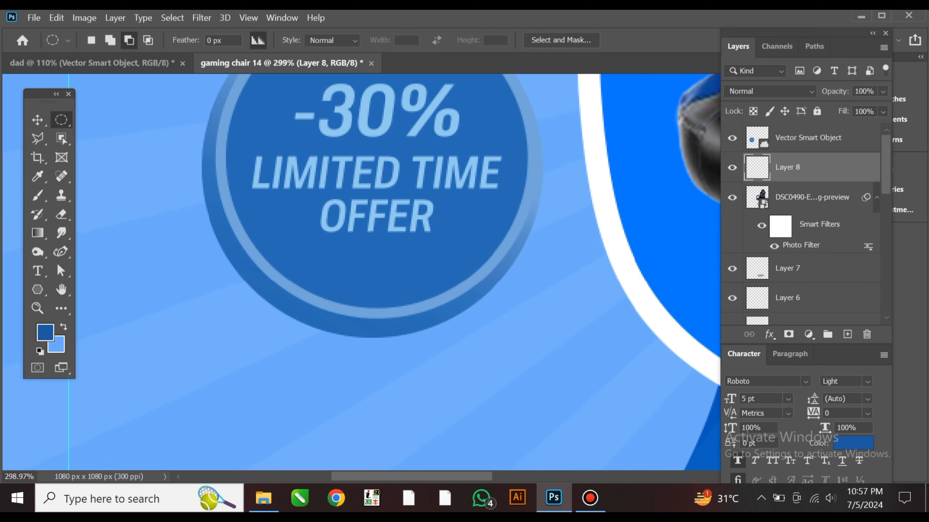
left_click_drag(246, 295, 472, 350)
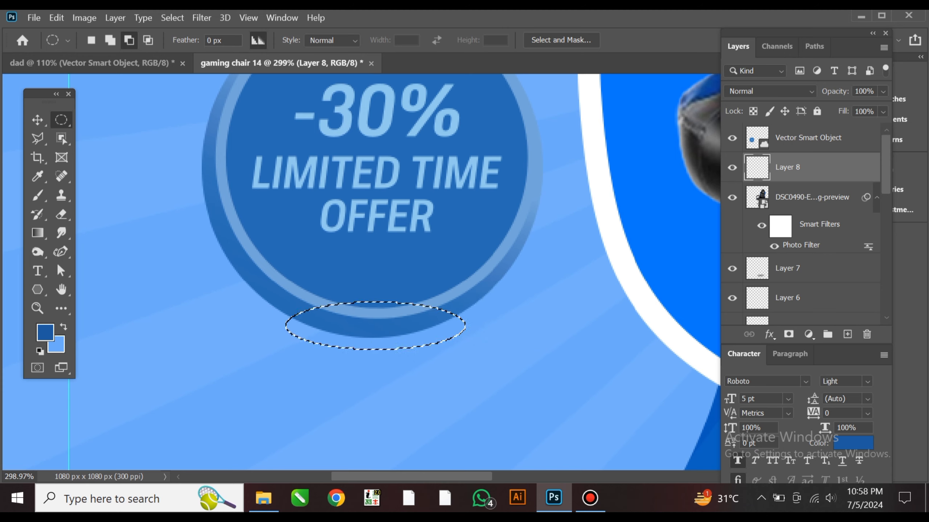
left_click(45, 333)
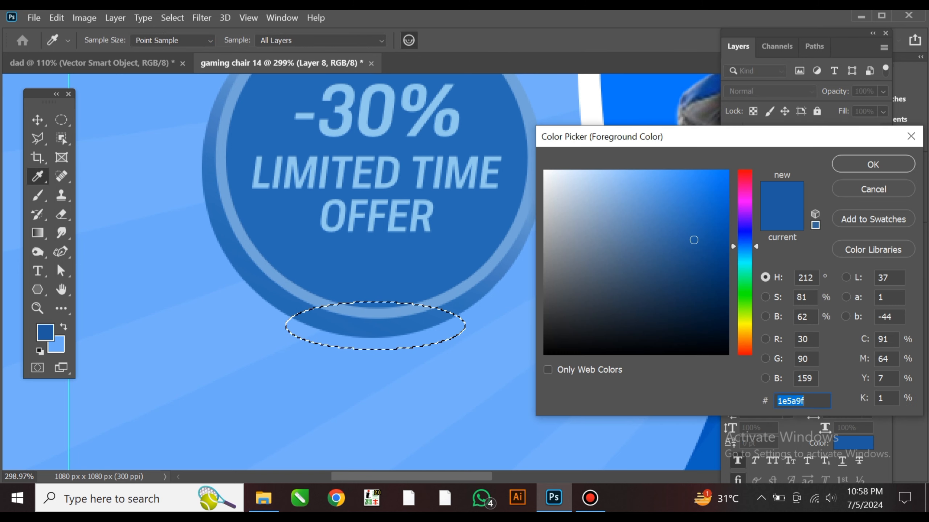
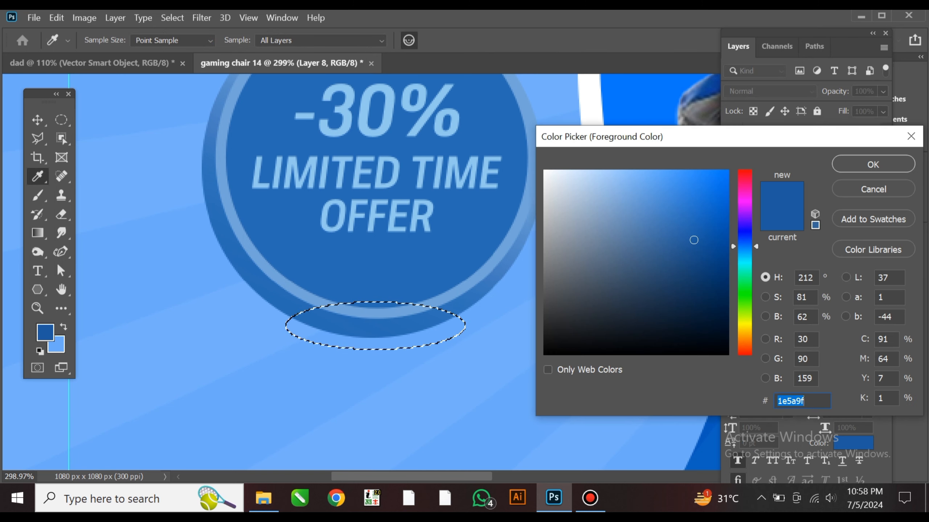
type("000000")
key("Return")
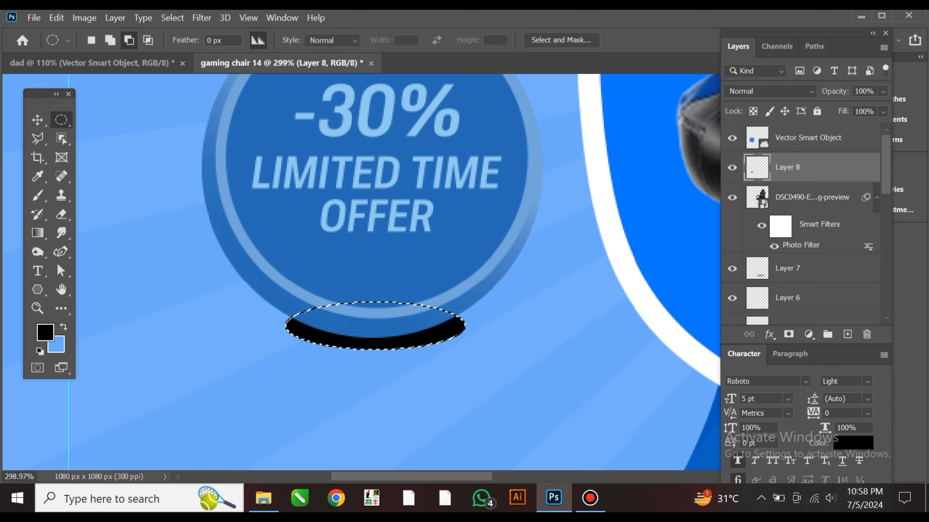
key("v")
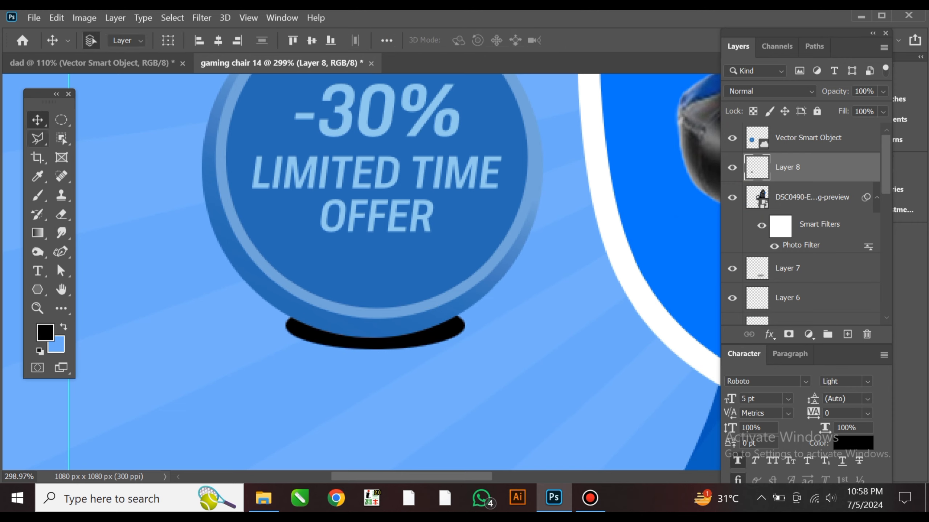
Step: Blur the black ellipse under the badge with a 9.2-pixel Gaussian Blur
left_click(202, 17)
mouse_move(278, 170)
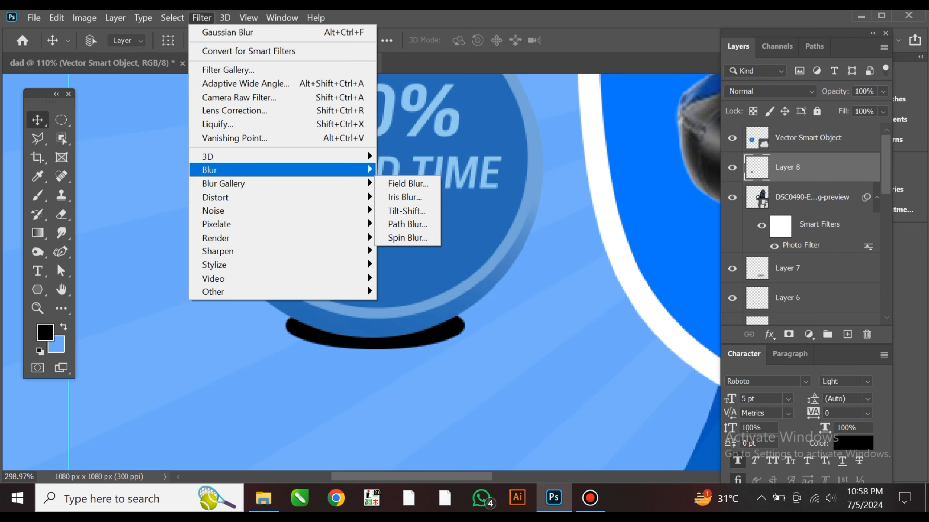
left_click(406, 222)
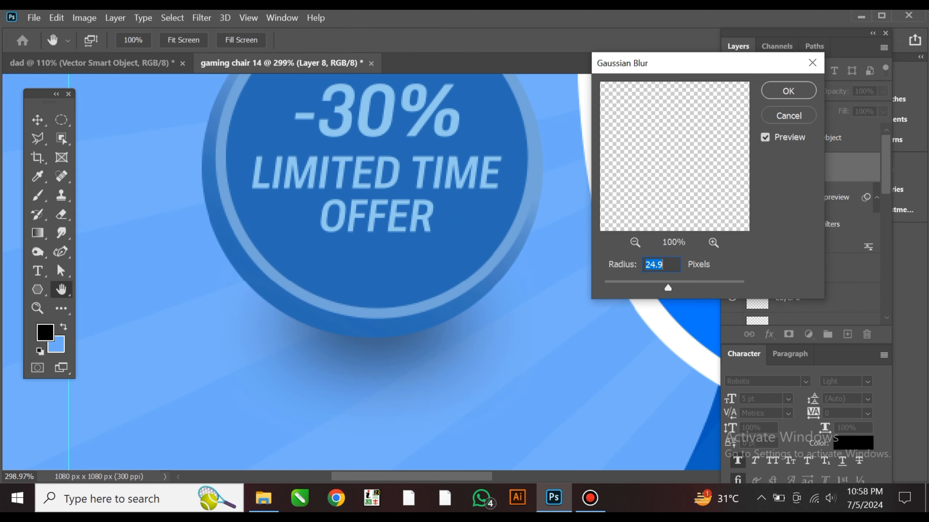
left_click_drag(668, 289, 657, 288)
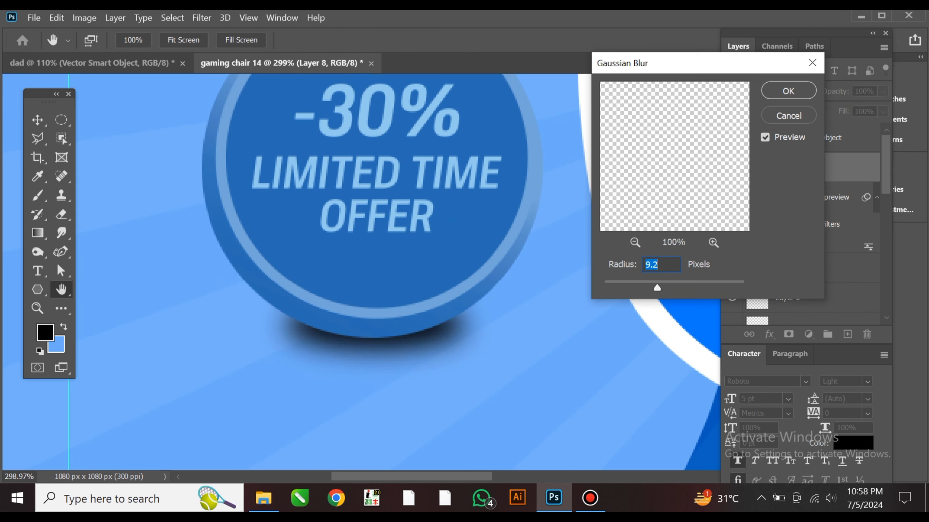
left_click(789, 91)
Step: Warp the blurred badge shadow slightly outward along its upper sides and apply the transformation
key("ctrl+t")
right_click(409, 307)
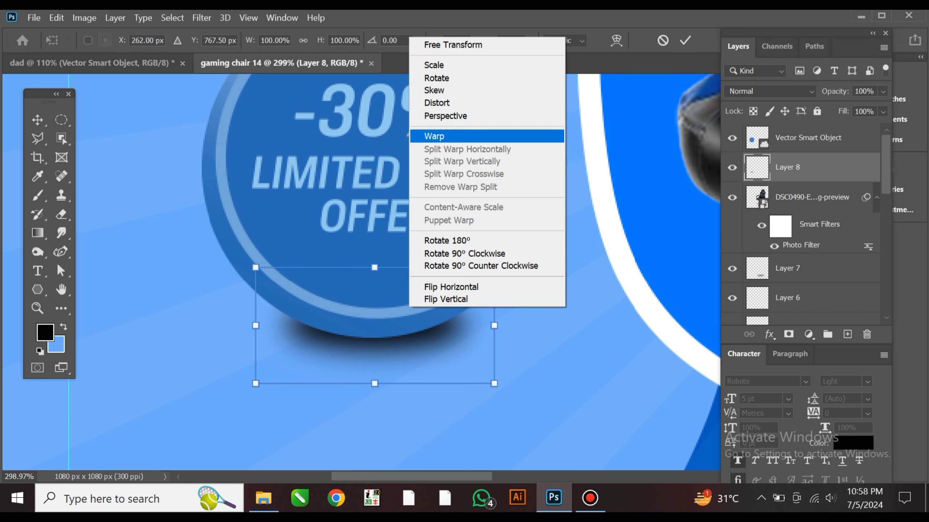
left_click(434, 136)
left_click_drag(252, 307, 243, 308)
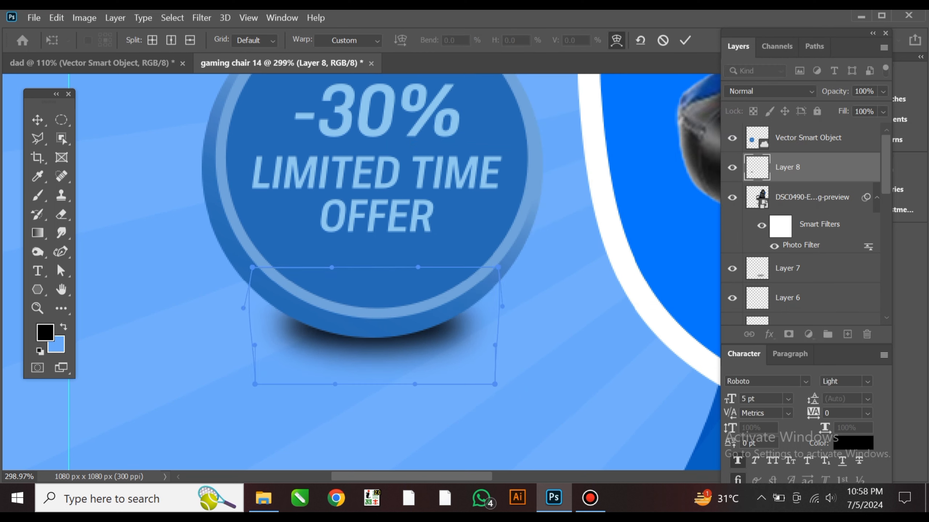
key("Return")
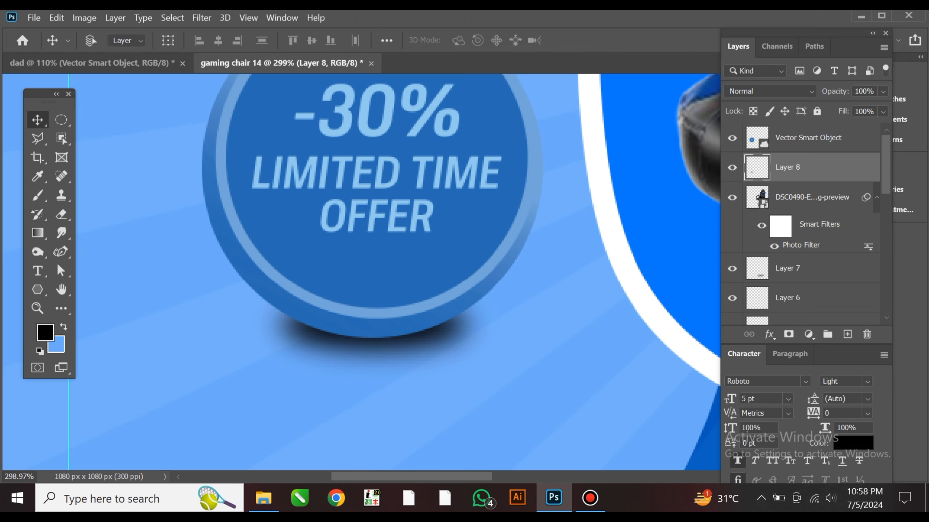
Step: Set the badge shadow layer's opacity to 65%
type("65")
key("Return")
scroll(492, 374, "down", 13)
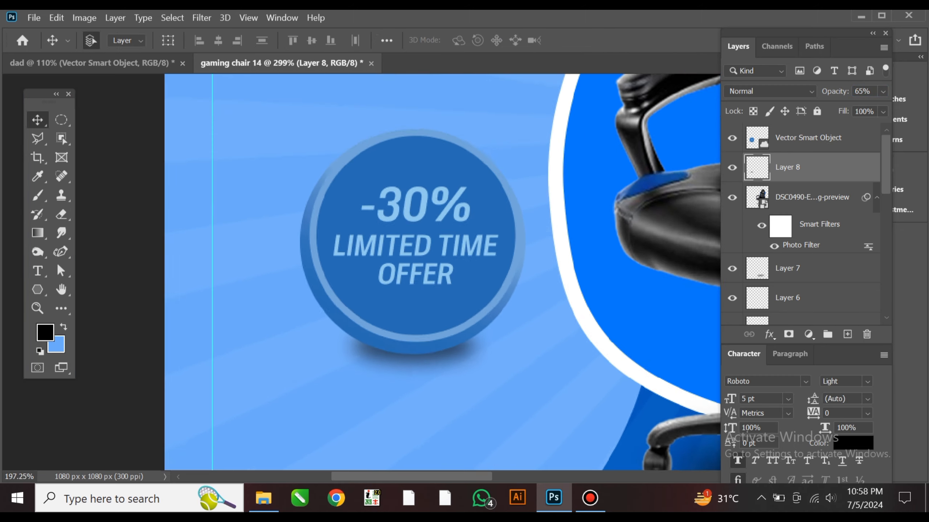
scroll(492, 373, "up", 5)
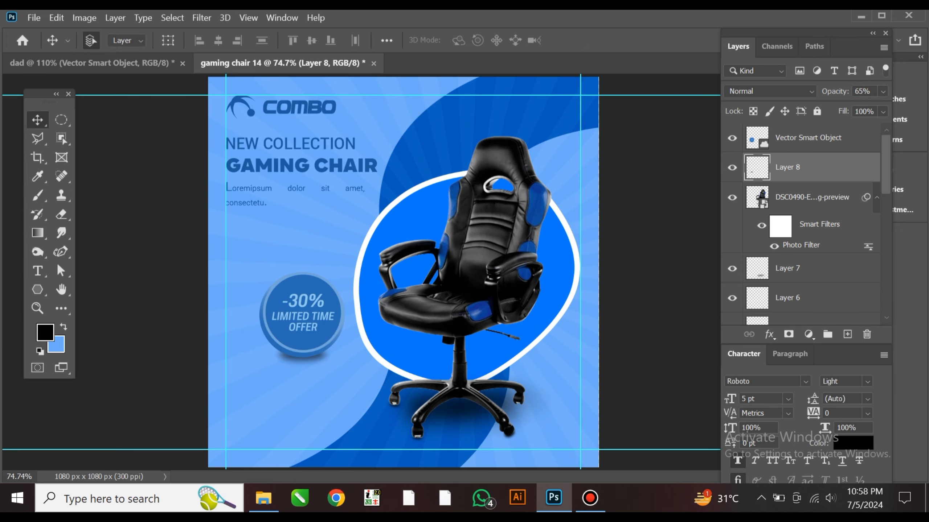
scroll(271, 362, "up", 3)
left_click_drag(300, 351, 371, 262)
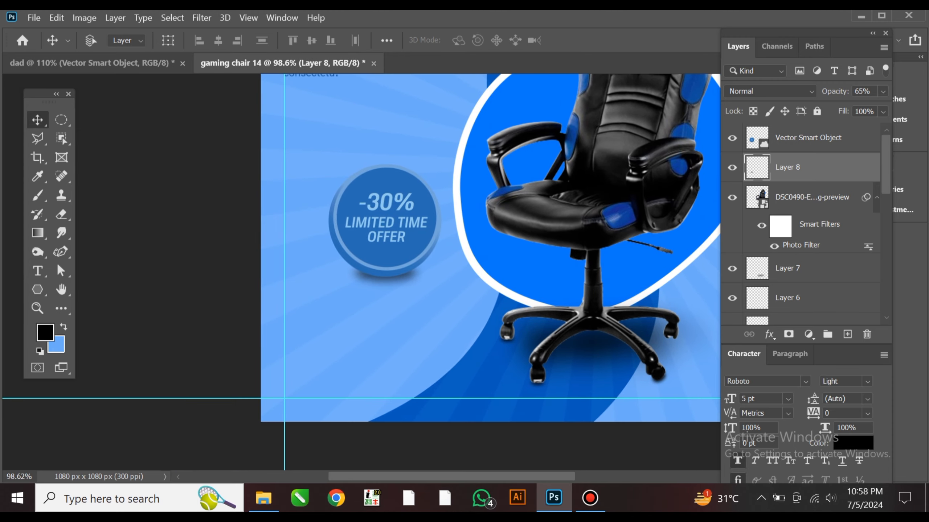
Step: Copy the Facebook and Instagram icons from the dad document into the gaming chair 14 ad
scroll(469, 205, "down", 2)
scroll(469, 205, "right", 4)
scroll(470, 205, "up", 8)
scroll(469, 205, "up", 2)
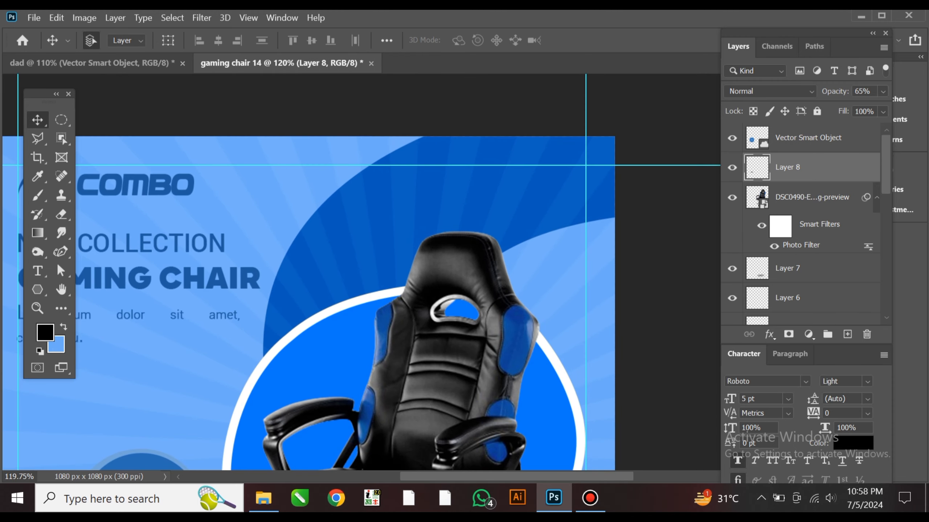
scroll(489, 209, "up", 2)
left_click(106, 63)
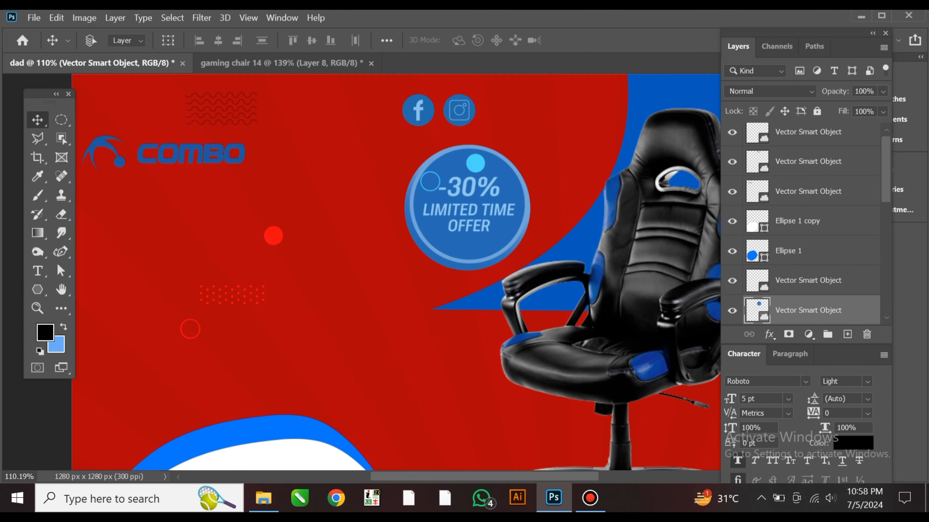
left_click(460, 110, "ctrl")
left_click_drag(459, 110, 600, 139)
Step: Align the social media icons with the ad's top and right guides, above the chair
scroll(600, 137, "up", 2)
scroll(599, 137, "right", 3)
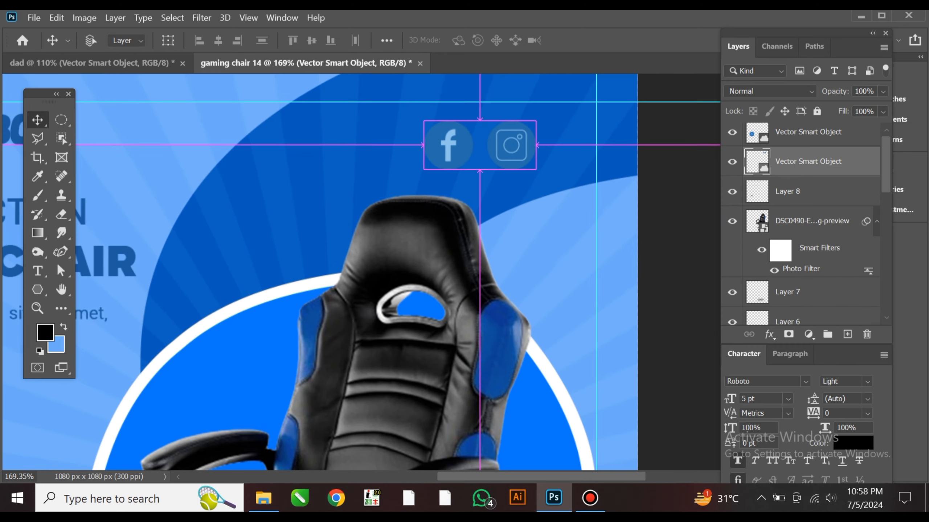
scroll(458, 167, "right", 2)
scroll(457, 166, "up", 3)
left_click_drag(440, 170, 535, 148)
scroll(549, 115, "up", 6)
mouse_move(521, 210)
left_mouse_down()
mouse_move(490, 207)
mouse_move(486, 196)
mouse_move(515, 216)
left_mouse_up()
scroll(486, 197, "up", 2)
scroll(515, 216, "up", 1)
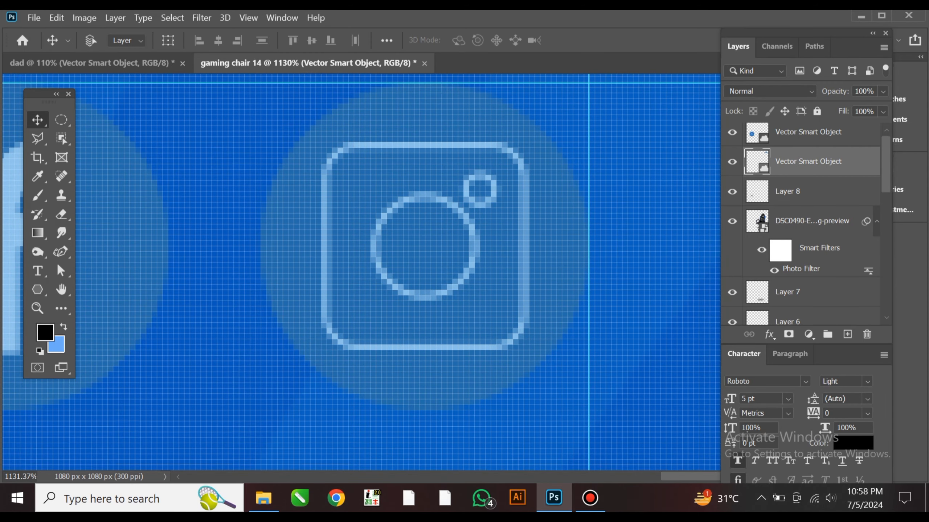
scroll(512, 213, "down", 8)
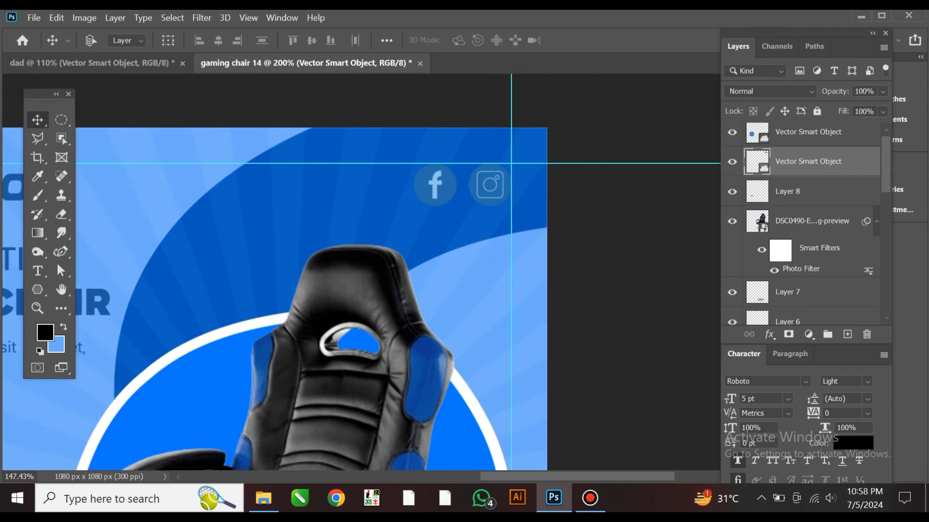
scroll(512, 213, "down", 2)
scroll(512, 253, "up", 1)
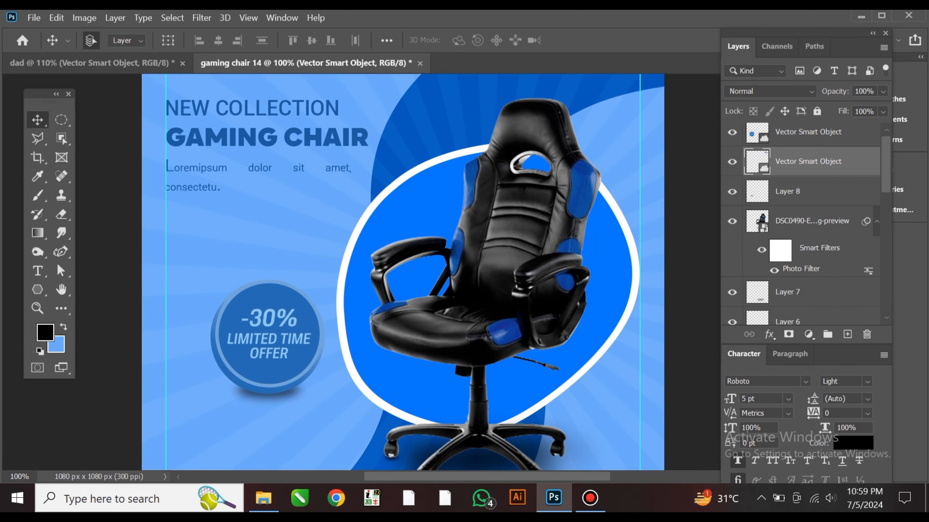
scroll(399, 298, "up", 2)
scroll(434, 256, "down", 3)
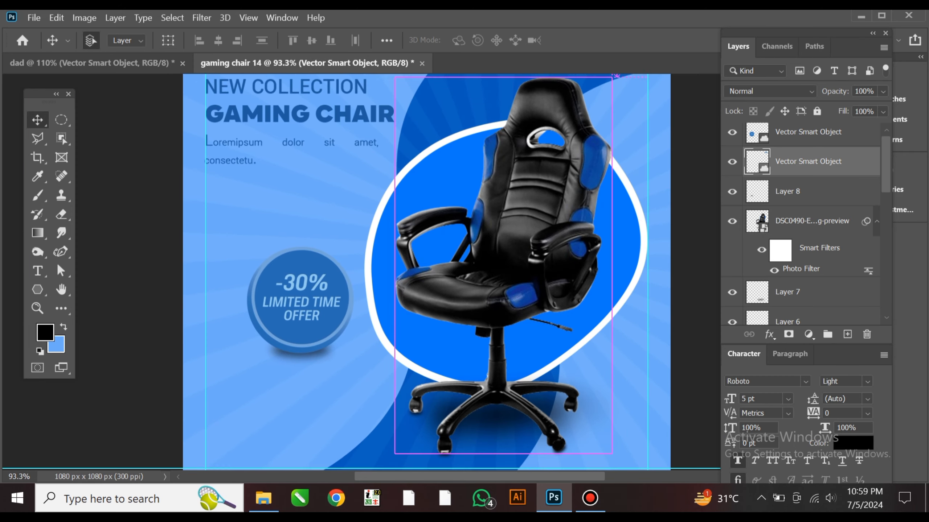
scroll(426, 270, "down", 2)
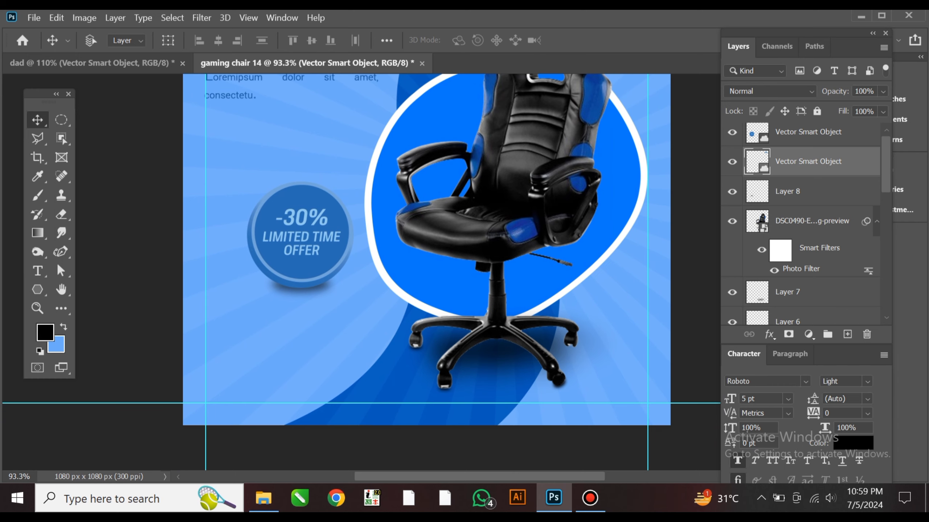
scroll(427, 270, "down", 1)
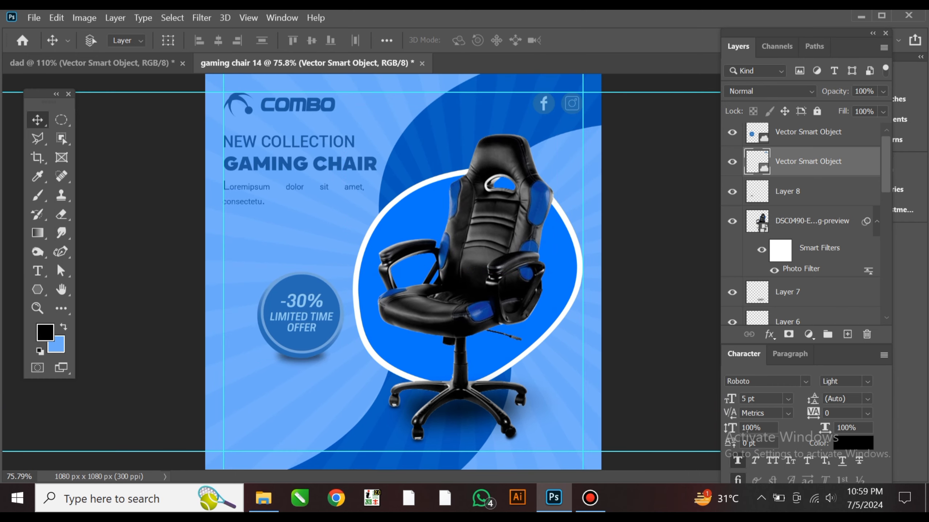
Step: Copy the small filled circle from the dad document into the gaming chair 14 ad
left_click(96, 64)
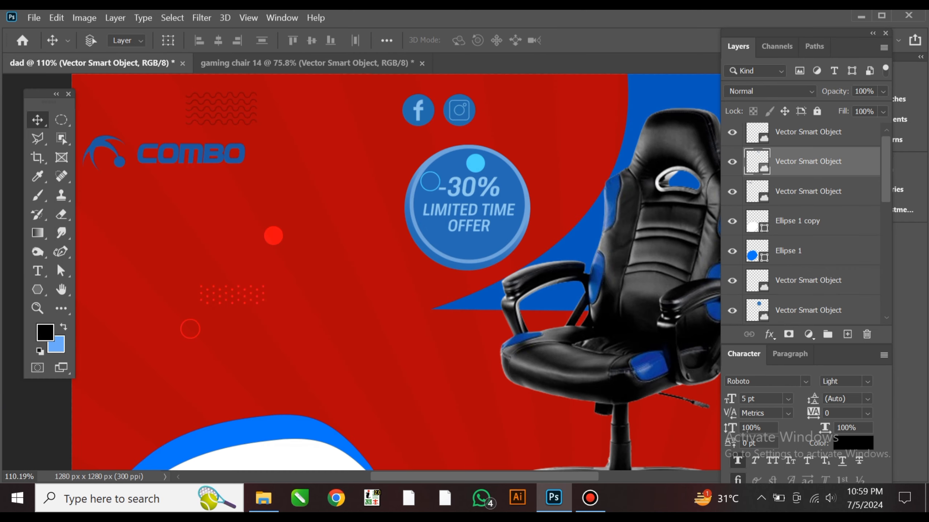
left_click_drag(273, 236, 292, 63)
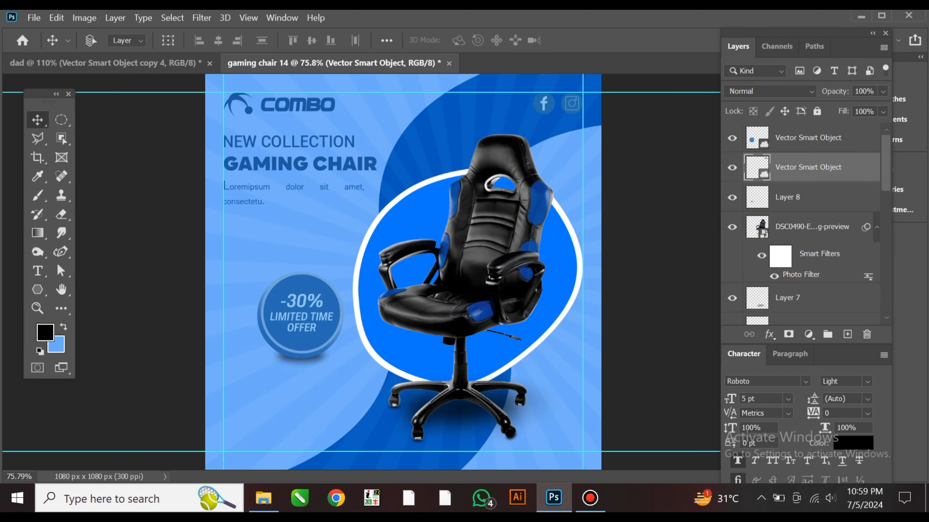
left_click(96, 63)
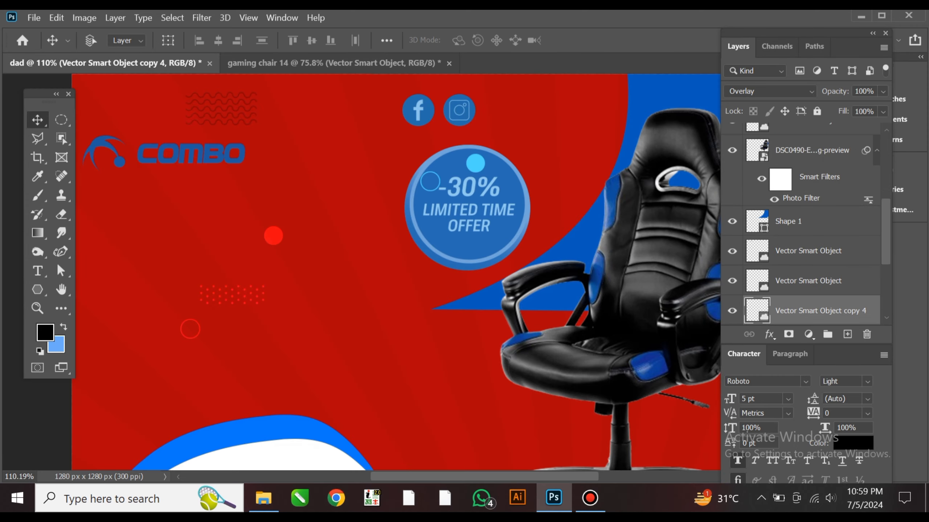
left_click_drag(274, 236, 318, 241)
scroll(318, 242, "up", 7)
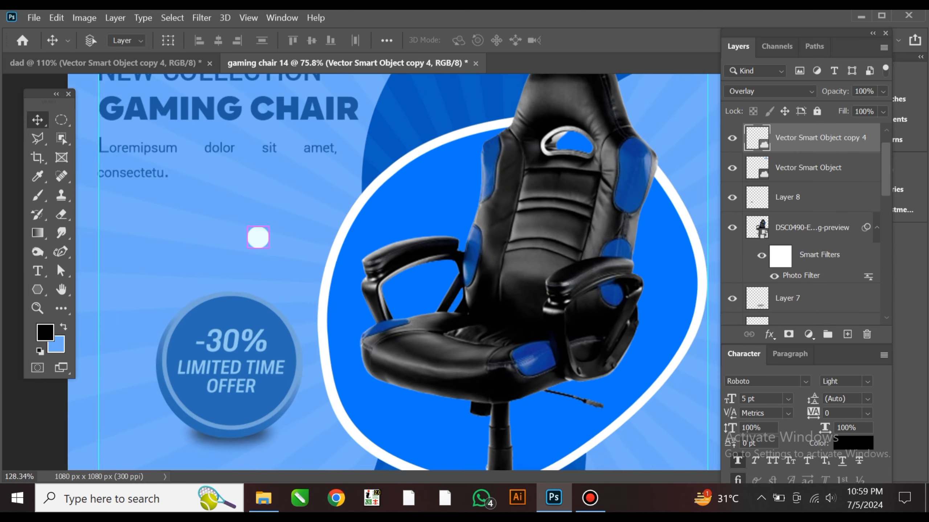
Step: Place the filled dot between the description text and the badge, just left of the chair's circle
left_click_drag(232, 228, 276, 228)
key("ctrl+0")
scroll(325, 293, "down", 3)
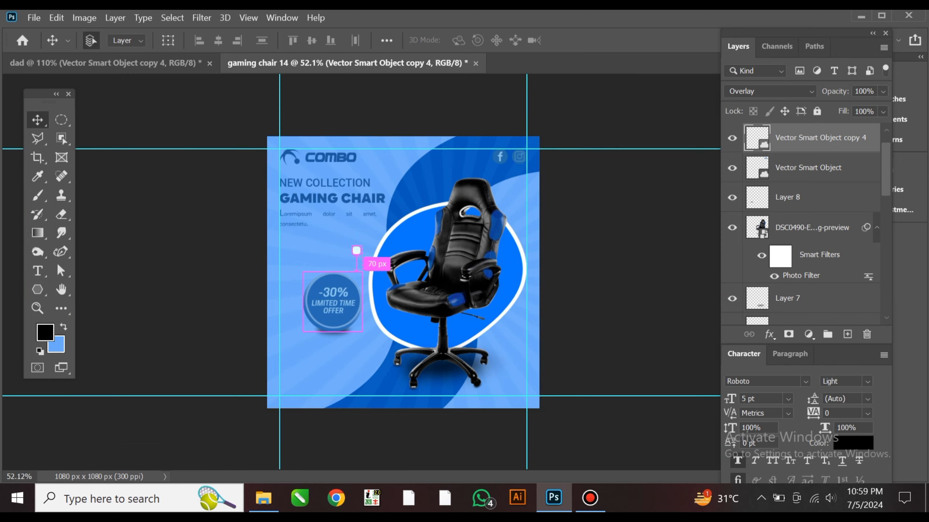
scroll(326, 293, "up", 1)
key("ctrl+t")
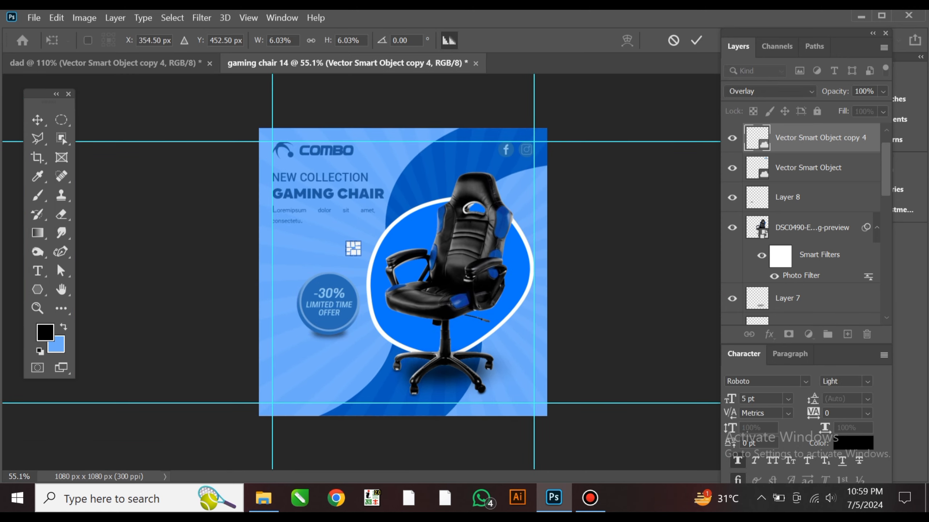
key("Return")
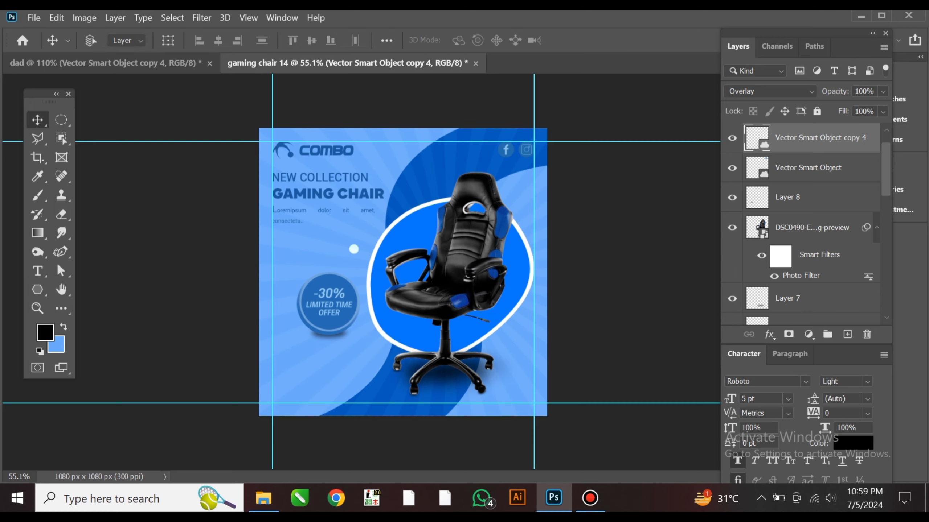
Step: Copy the small outlined ring from the dad document into the ad and place it on the top guide, right of the COMBO logo
scroll(358, 264, "down", 1)
left_click(109, 63)
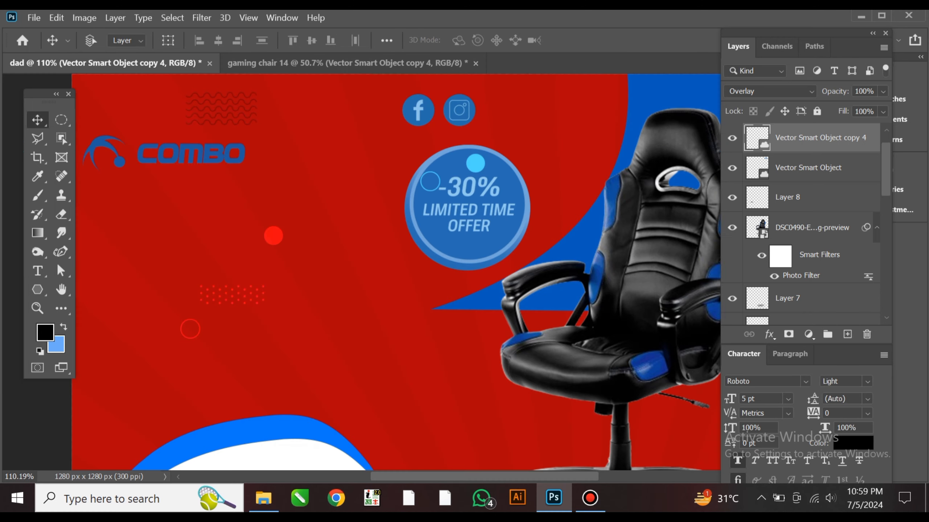
scroll(331, 197, "up", 1)
scroll(292, 356, "left", 3)
scroll(291, 356, "up", 5)
left_click(271, 334, "ctrl")
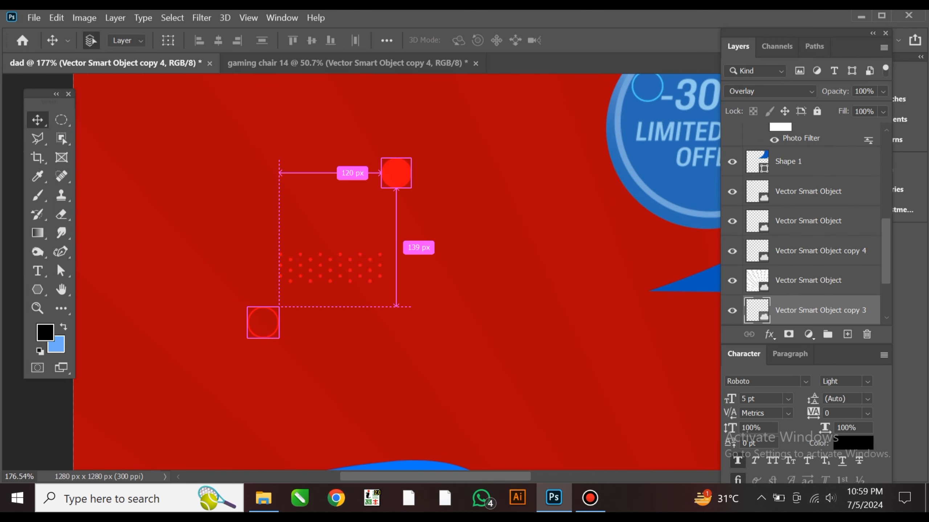
left_click_drag(271, 334, 329, 63)
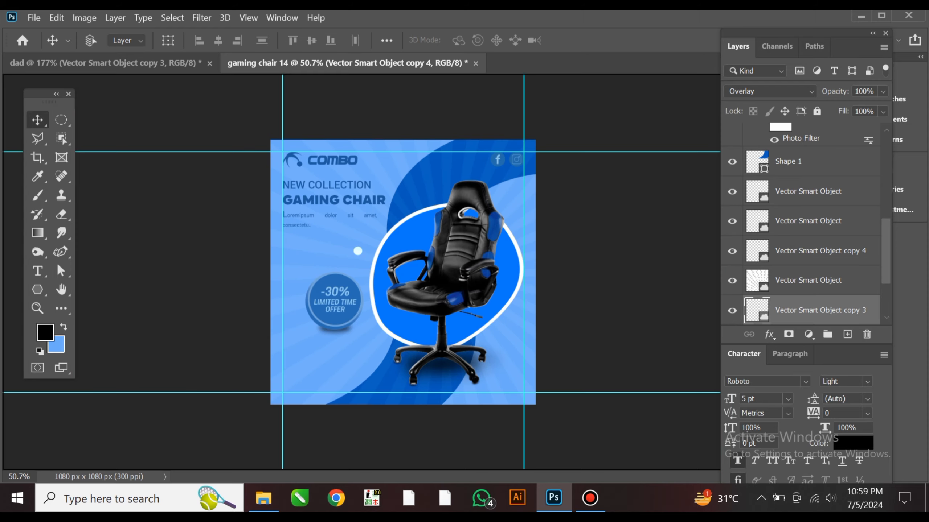
left_click_drag(356, 161, 359, 167)
scroll(369, 165, "up", 10)
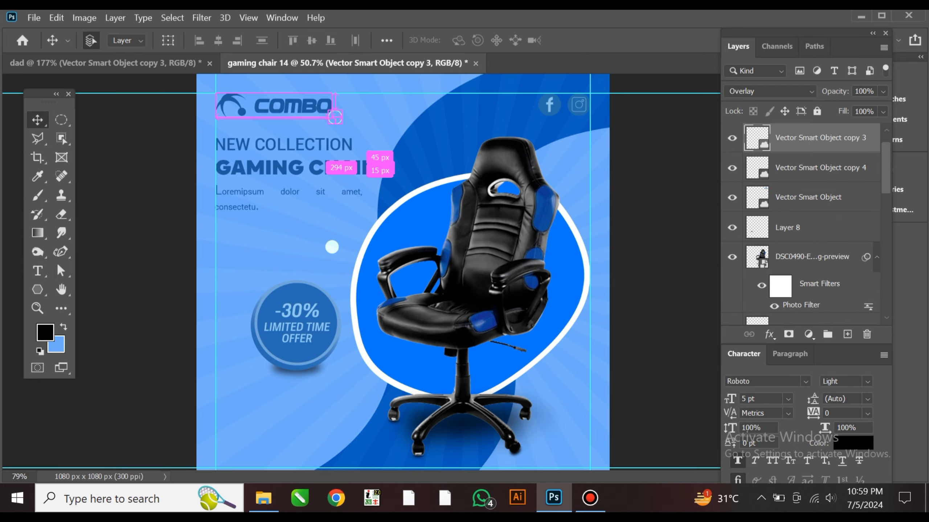
left_click_drag(312, 198, 415, 146)
scroll(399, 146, "down", 8)
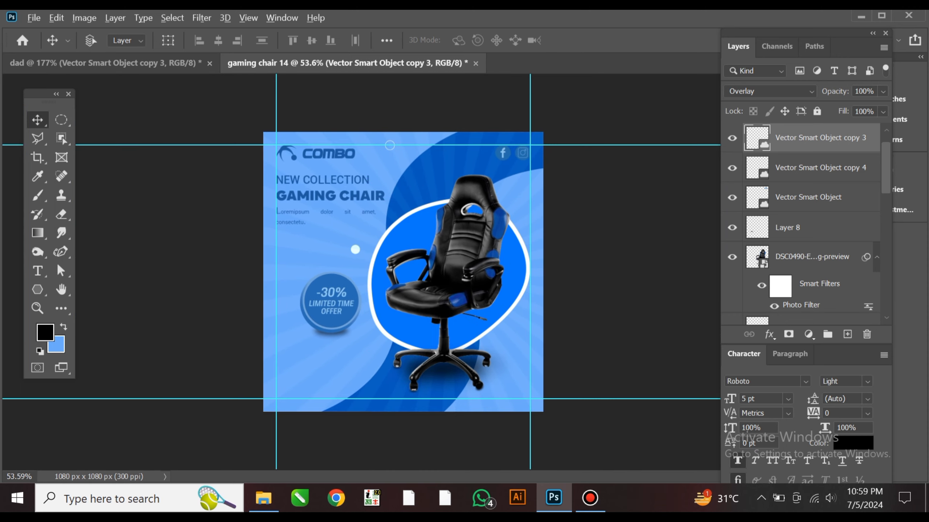
Step: Duplicate the ring to the chair's upper right and below the badge, and the filled dot to the chair's lower right
left_click_drag(389, 145, 520, 211)
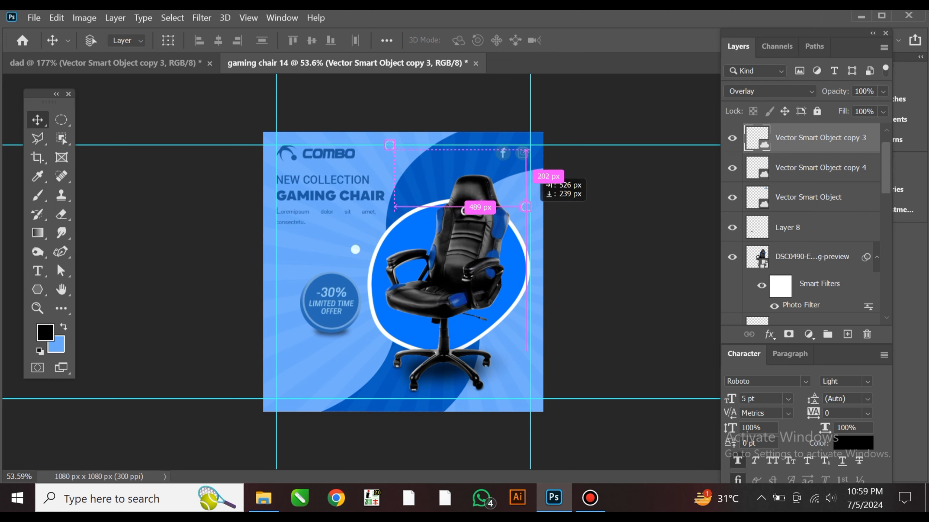
left_click_drag(538, 181, 537, 181)
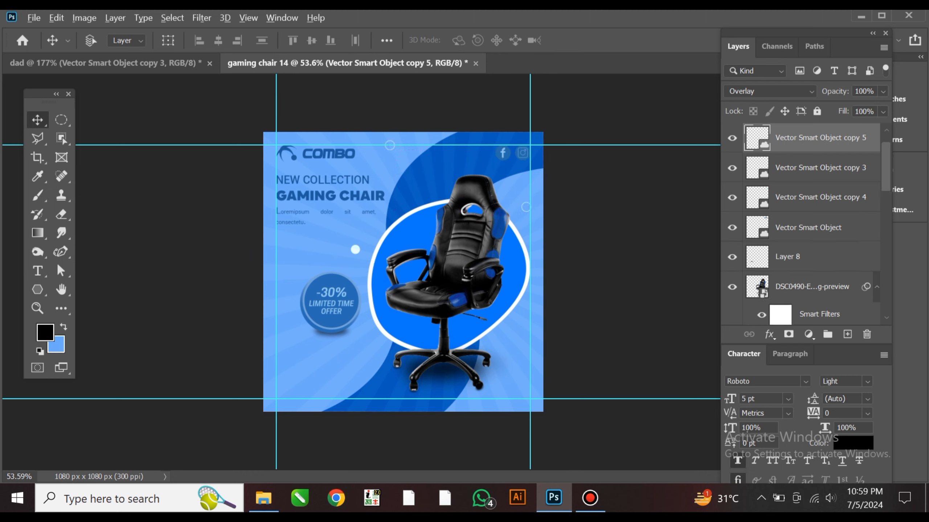
left_click_drag(508, 217, 356, 352)
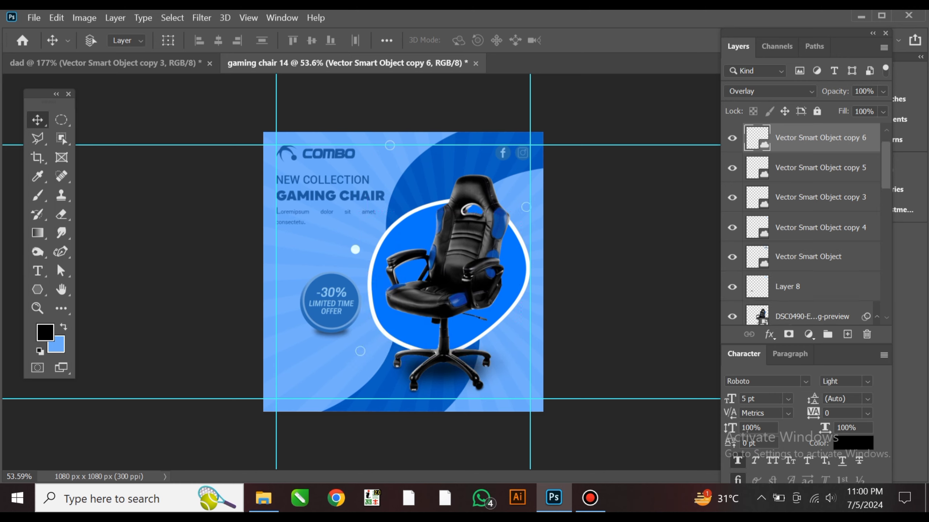
left_click(356, 250, "ctrl")
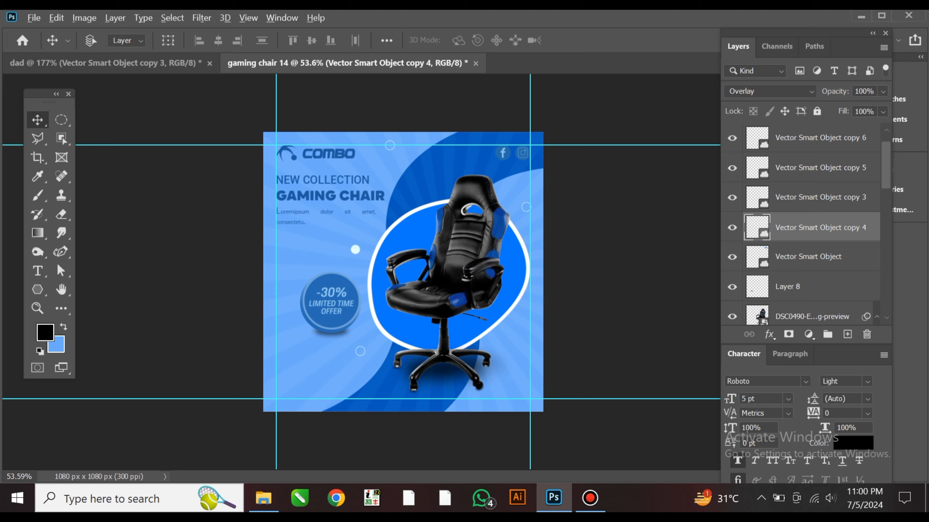
left_click_drag(355, 249, 510, 333)
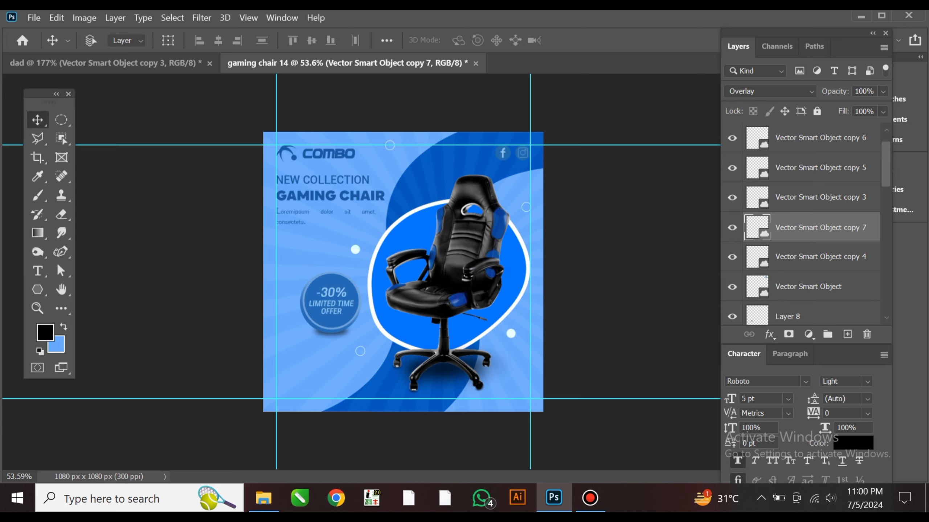
Step: Select the ring below the badge and duplicate it near the ad's lower-right guide corner, beside the chair base
left_click(511, 341, "ctrl")
scroll(361, 358, "up", 5)
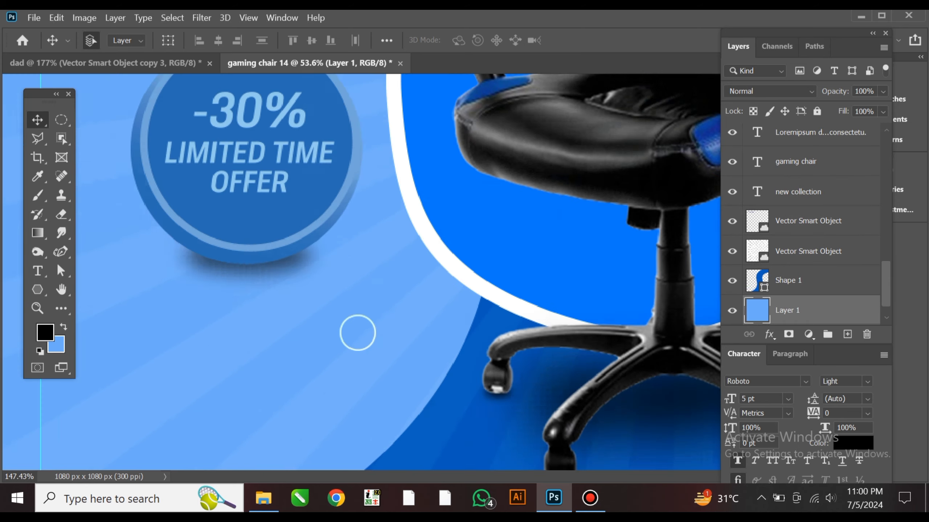
left_click(356, 327, "ctrl")
scroll(368, 325, "down", 5)
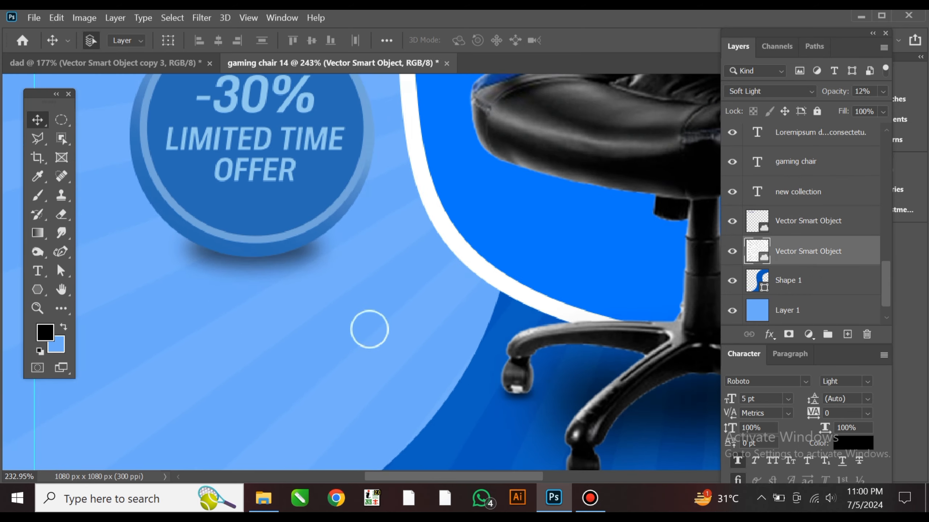
scroll(453, 336, "up", 3)
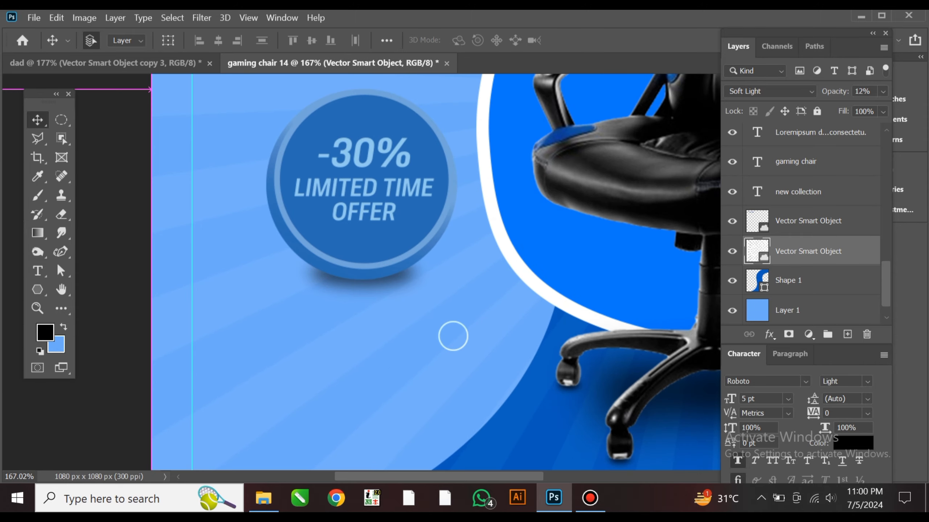
left_click(453, 336, "ctrl")
scroll(453, 336, "up", 10)
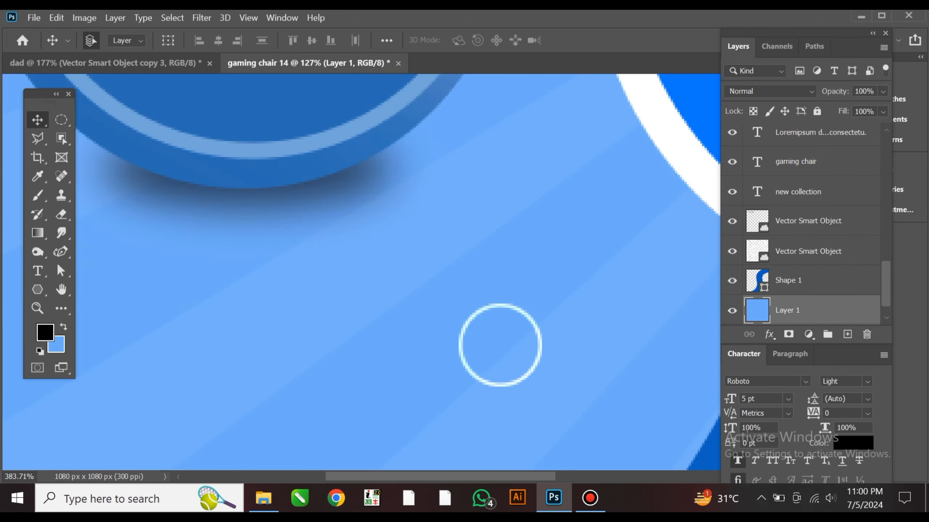
left_click(515, 299, "ctrl")
scroll(530, 302, "down", 10)
scroll(530, 301, "right", 5)
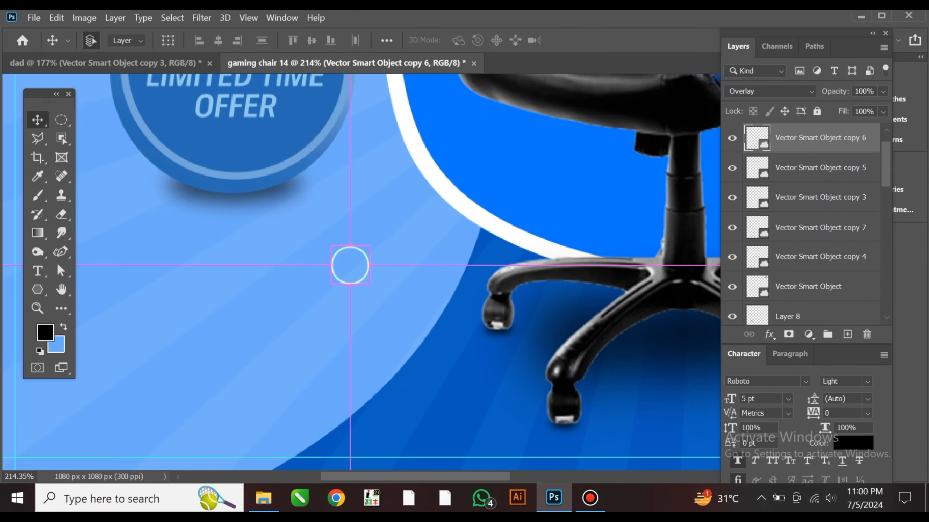
scroll(530, 302, "down", 5)
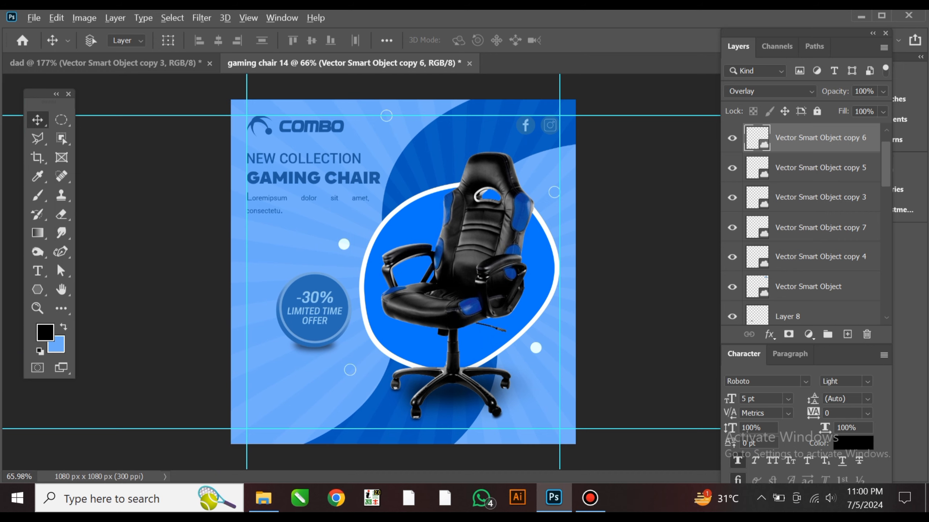
left_click_drag(350, 370, 530, 417)
scroll(403, 272, "down", 1)
scroll(403, 272, "up", 1)
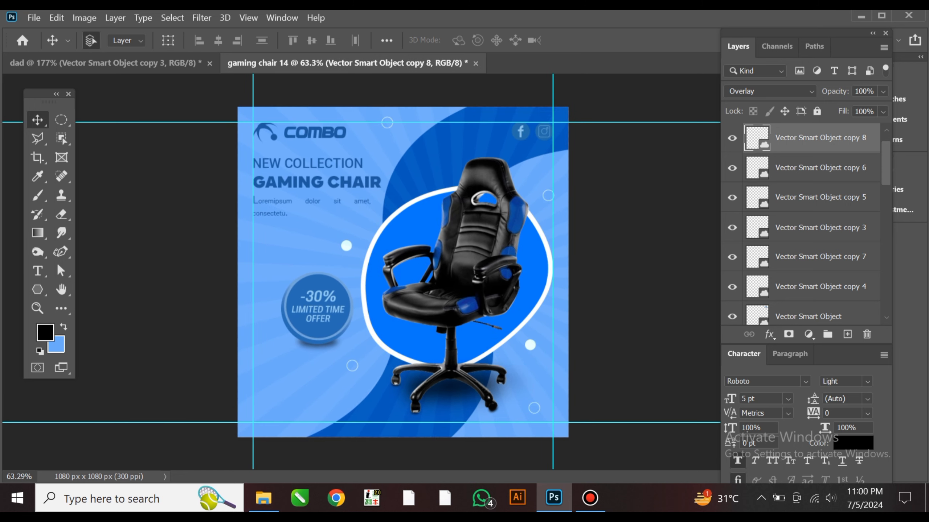
Step: Copy the wavy line pattern from the dad document into the ad, below the description text
scroll(401, 273, "up", 3)
left_click_drag(288, 224, 346, 269)
scroll(343, 288, "up", 2)
left_click(109, 63)
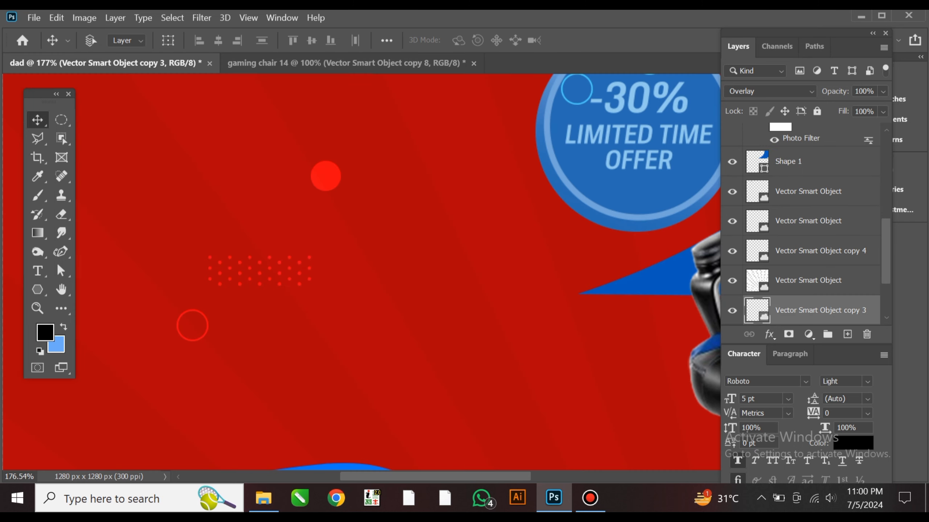
key("ctrl+minus")
key("ctrl+minus")
key("ctrl+minus")
key("ctrl+minus")
key("ctrl+plus")
key("ctrl+plus")
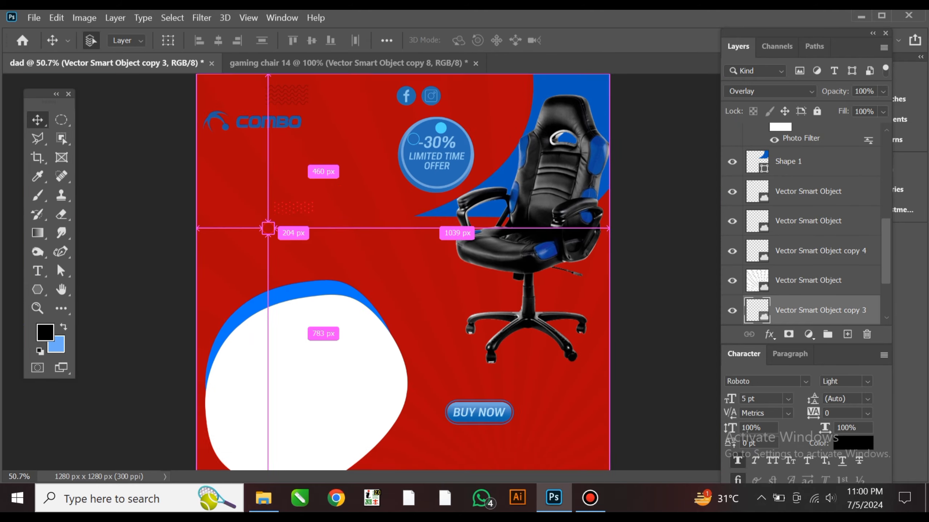
left_click_drag(348, 271, 400, 356)
scroll(331, 204, "up", 8)
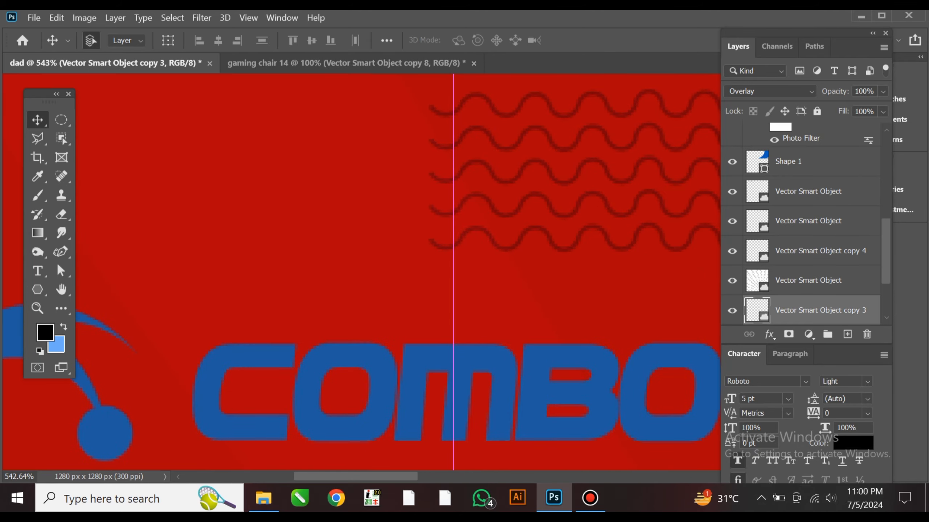
left_click(504, 240, "ctrl")
left_click_drag(504, 240, 291, 280)
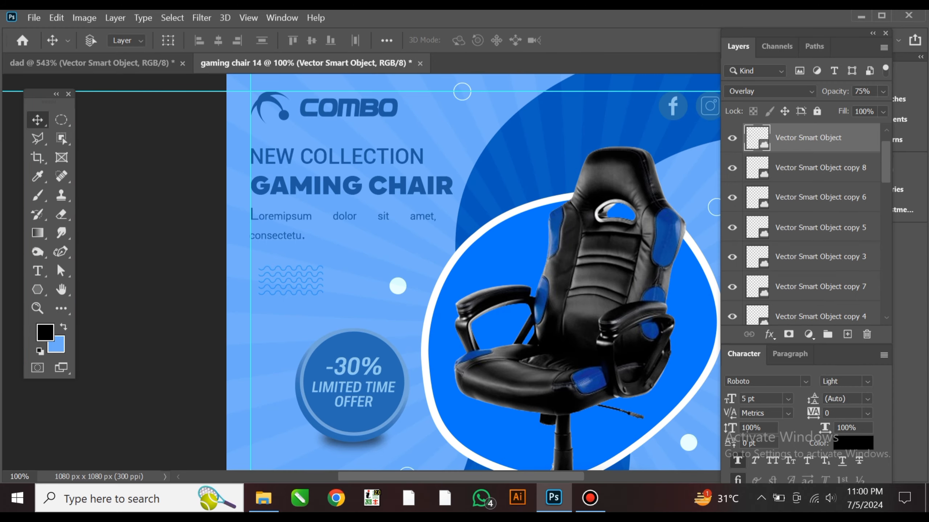
Step: Align the wavy pattern's left edge with the vertical guide under the description text
scroll(248, 278, "up", 5)
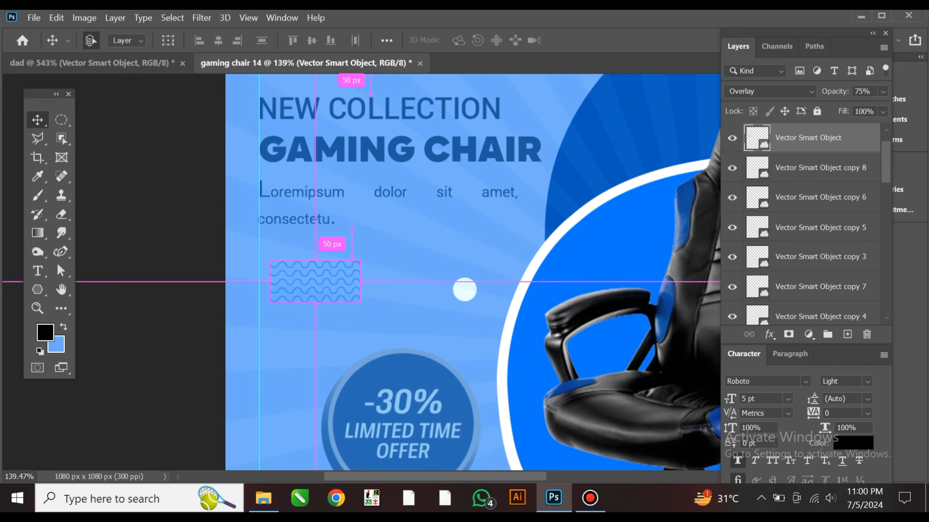
scroll(230, 286, "up", 5)
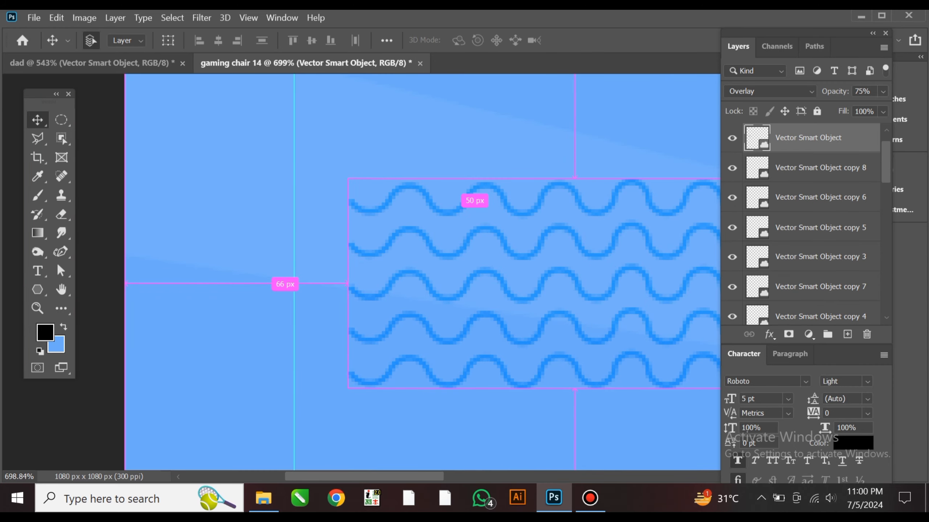
left_click_drag(367, 215, 313, 216)
scroll(314, 216, "up", 1)
scroll(314, 216, "down", 5)
scroll(314, 215, "up", 2)
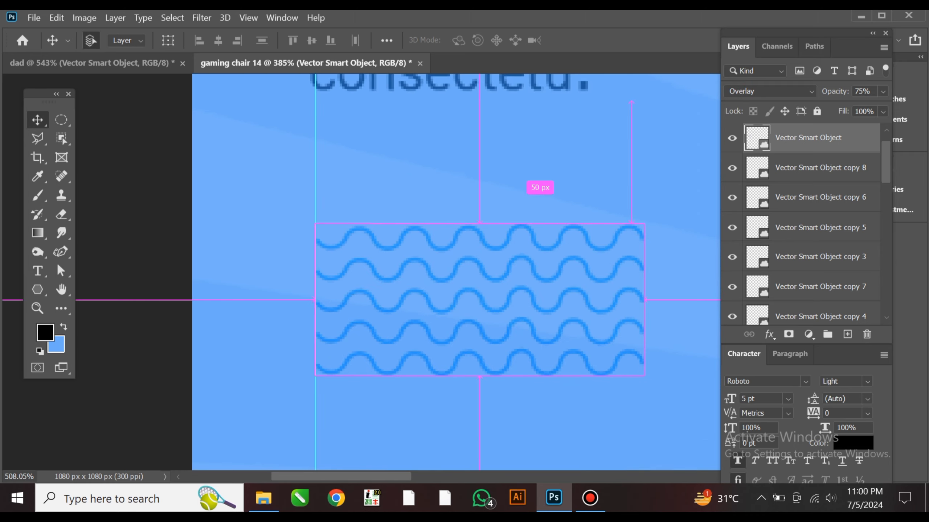
Step: Try the Lighter Color and Linear Dodge (Add) blend modes on the wavy pattern and return it to Overlay
left_click(773, 91)
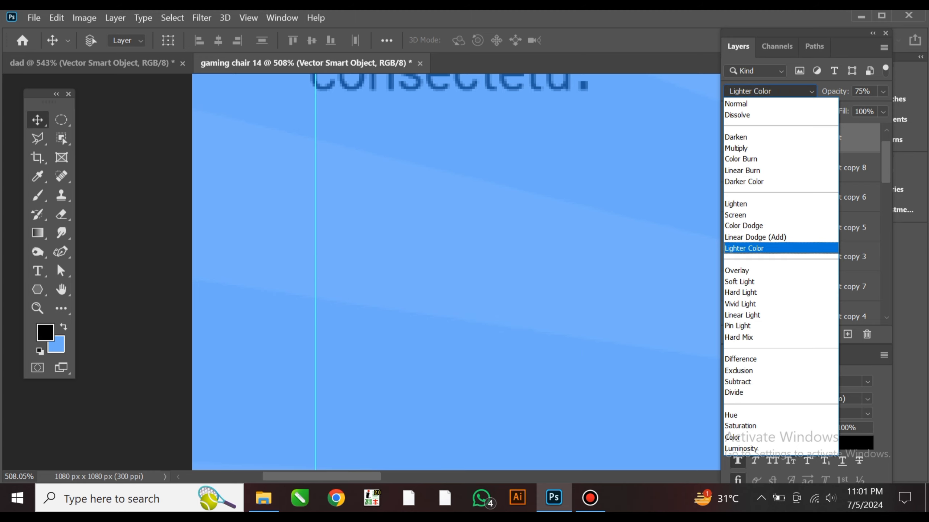
left_click(753, 271)
scroll(568, 280, "down", 5)
scroll(517, 279, "down", 3)
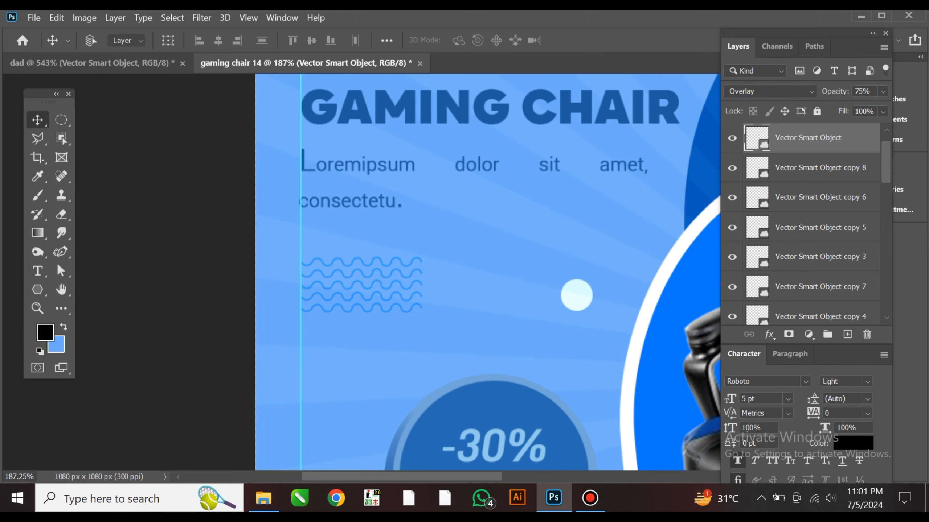
left_click(771, 91)
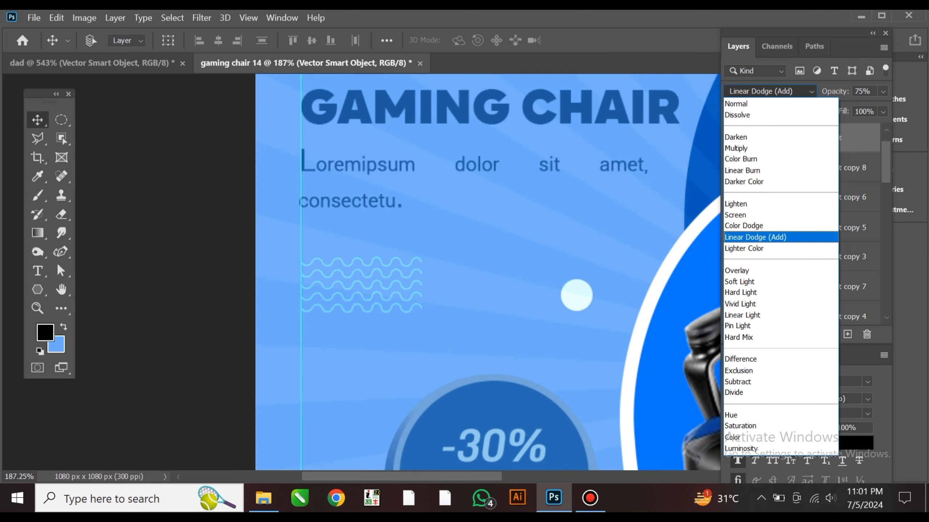
key("Up")
left_click(753, 270)
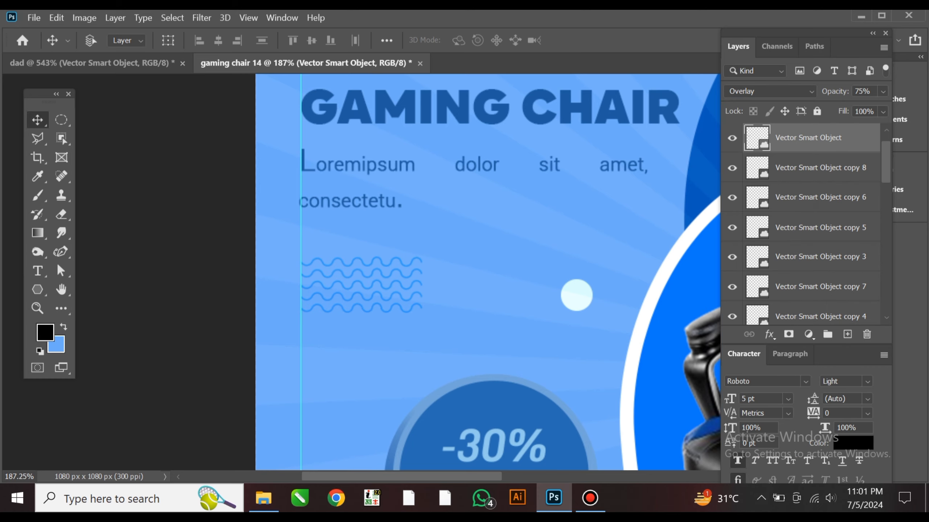
Step: Move the wavy pattern straight down along the guide, to just above the -30% badge
scroll(306, 282, "up", 5)
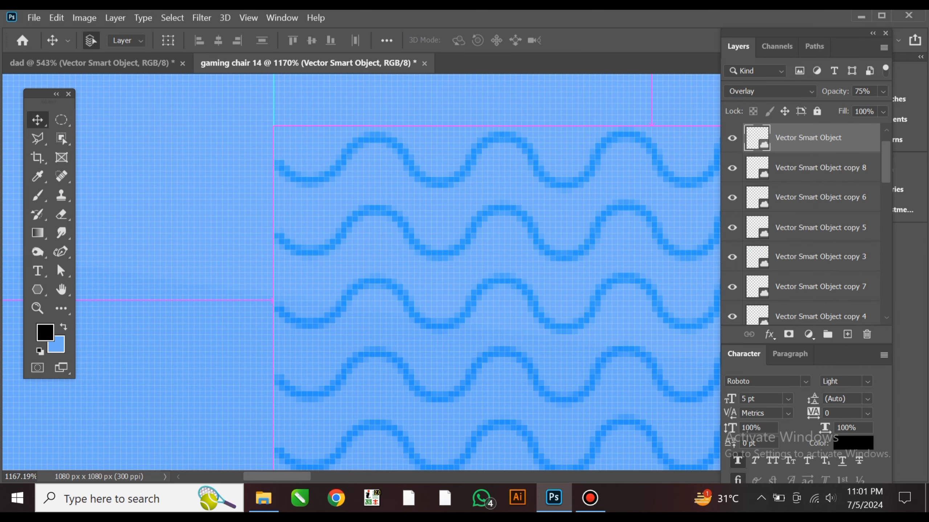
scroll(395, 208, "down", 3)
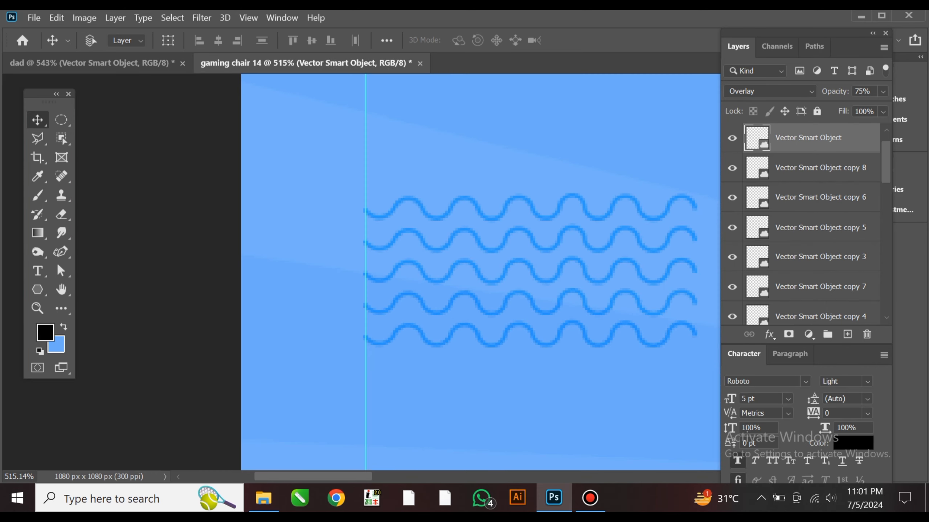
scroll(381, 263, "down", 4)
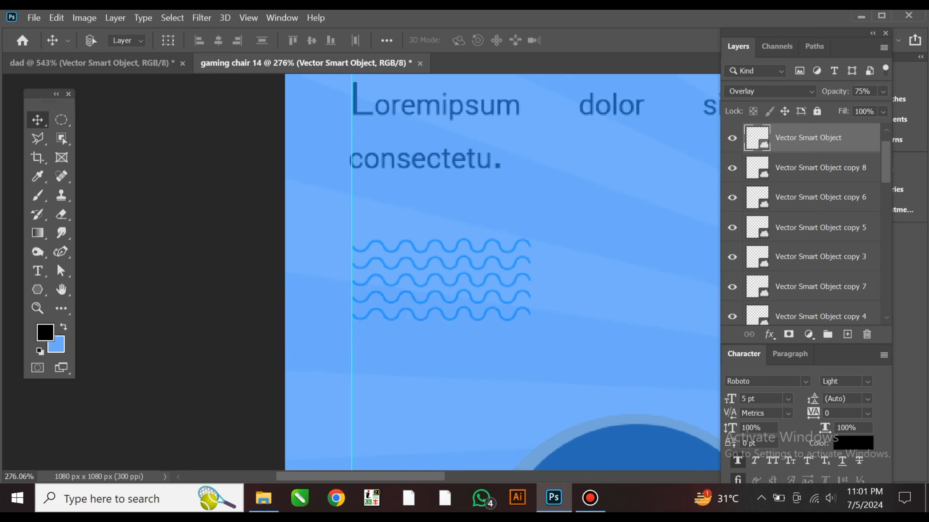
scroll(381, 263, "right", 1)
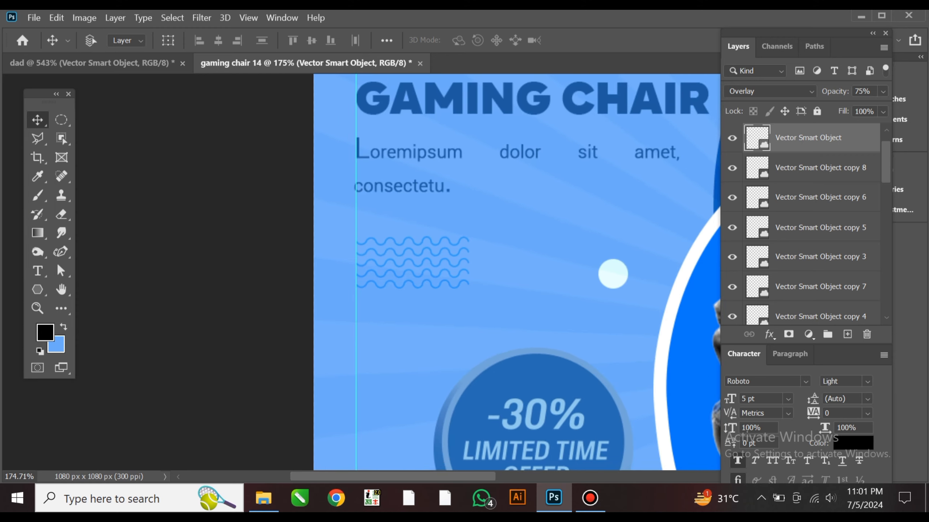
key("shift+Down")
key("shift+Down")
key("shift+Down")
key("shift+Down")
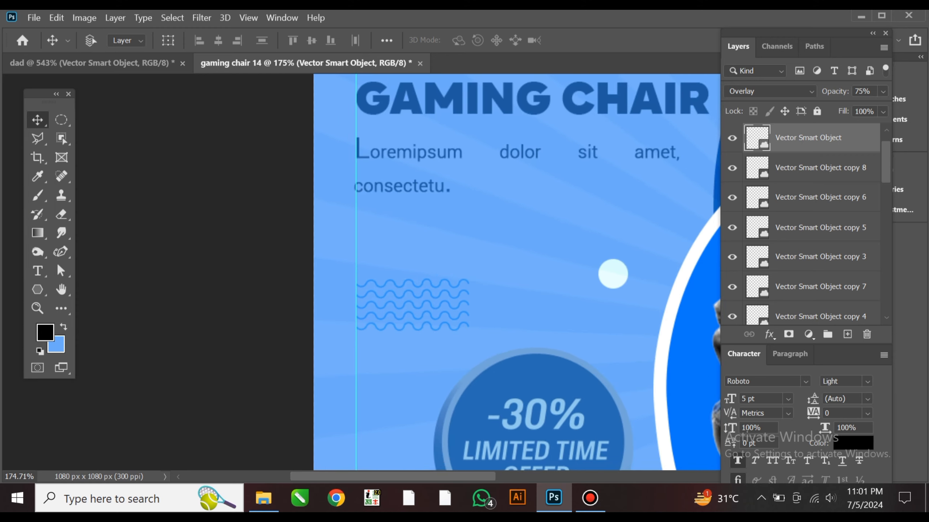
Step: Copy the BUY NOW button from the dad document into the ad, below the -30% badge
scroll(478, 250, "down", 4)
left_click_drag(477, 250, 331, 286)
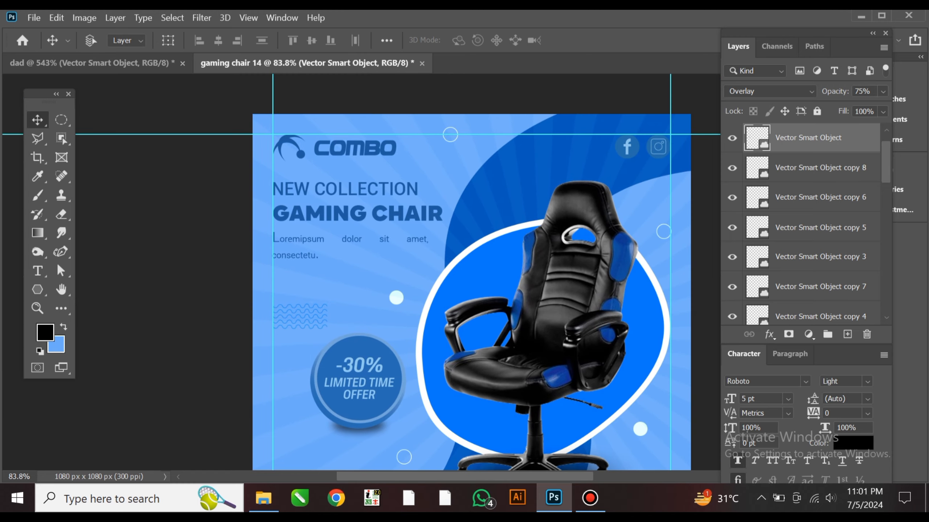
key("ctrl+0")
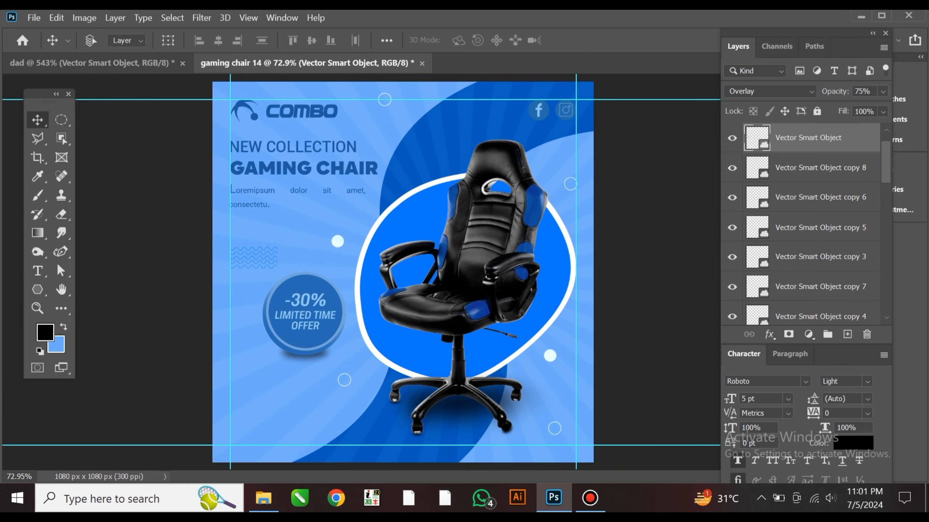
key("ctrl+plus")
left_click_drag(457, 293, 509, 218)
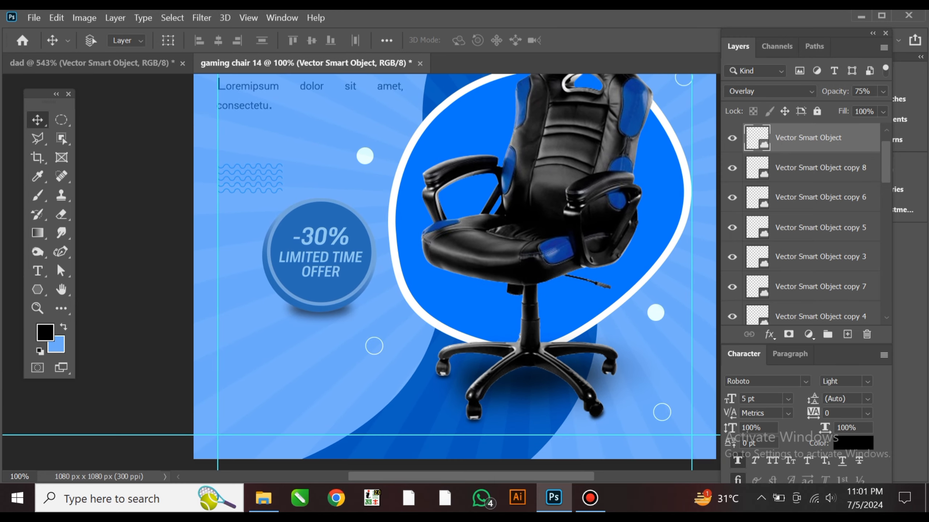
left_click(93, 64)
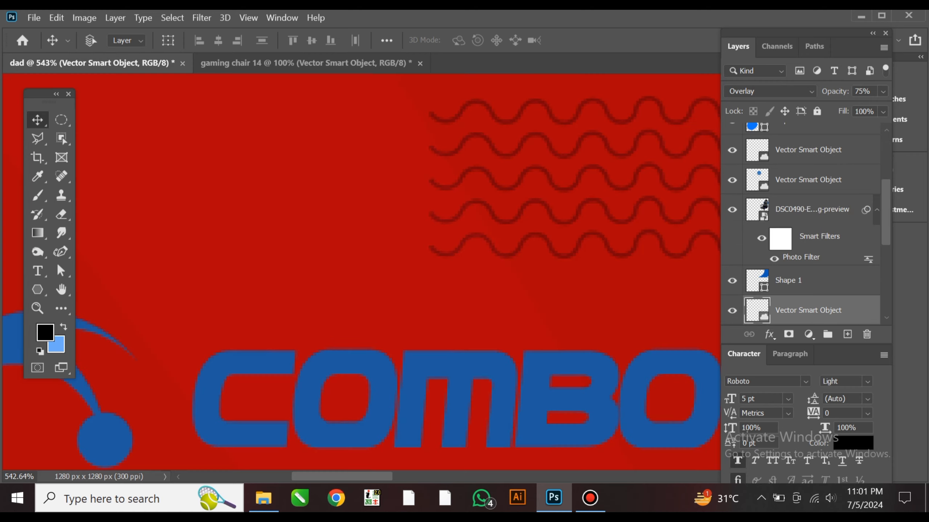
left_click_drag(548, 183, 245, 370)
key("ctrl+1")
left_click_drag(457, 366, 436, 243)
left_click_drag(494, 413, 320, 108)
left_click_drag(505, 306, 550, 307)
left_click_drag(561, 366, 280, 395)
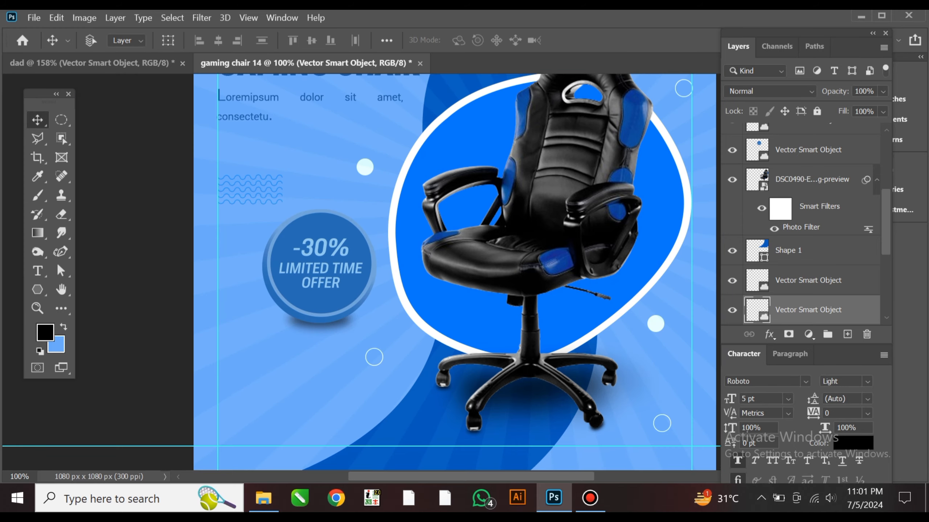
Step: Align the BUY NOW button to the ad's lower-left guide corner and preview the layout without guides
scroll(280, 395, "up", 6)
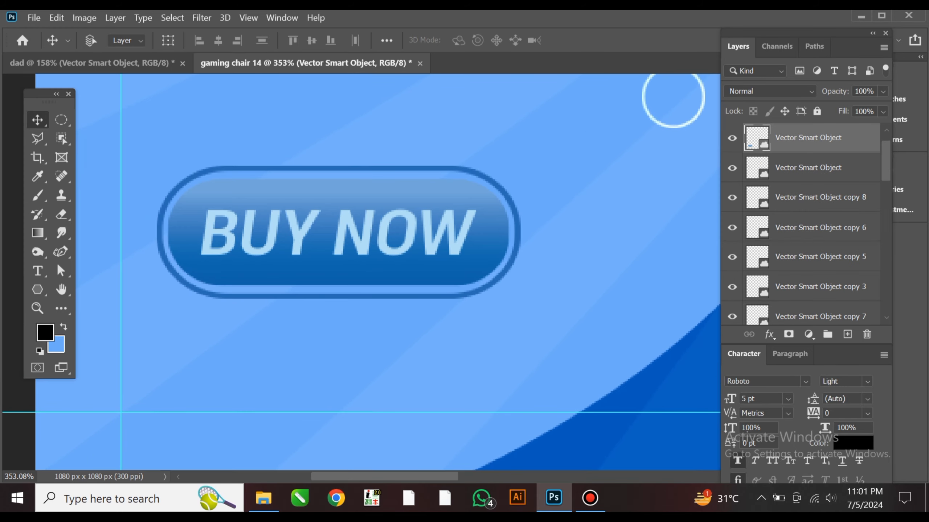
left_click_drag(286, 303, 258, 359)
left_click_drag(154, 363, 167, 363)
scroll(125, 431, "up", 8)
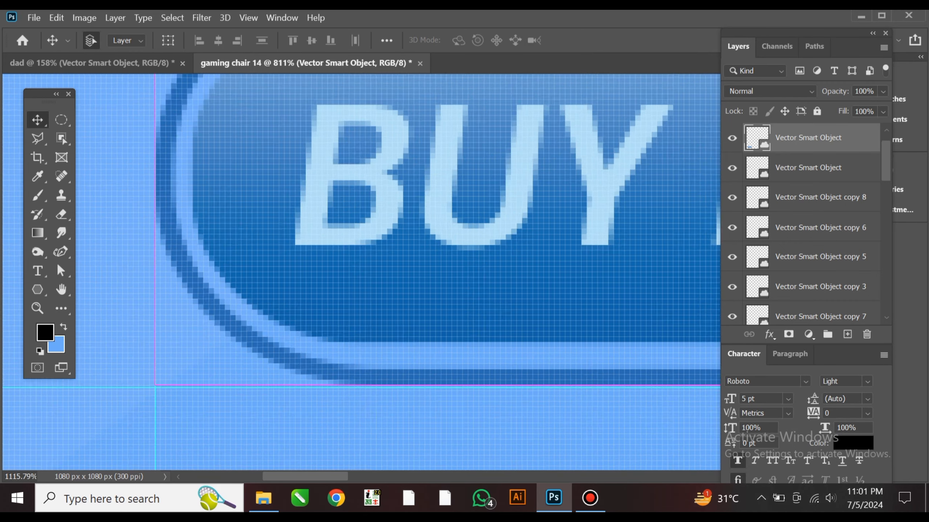
scroll(362, 272, "down", 1)
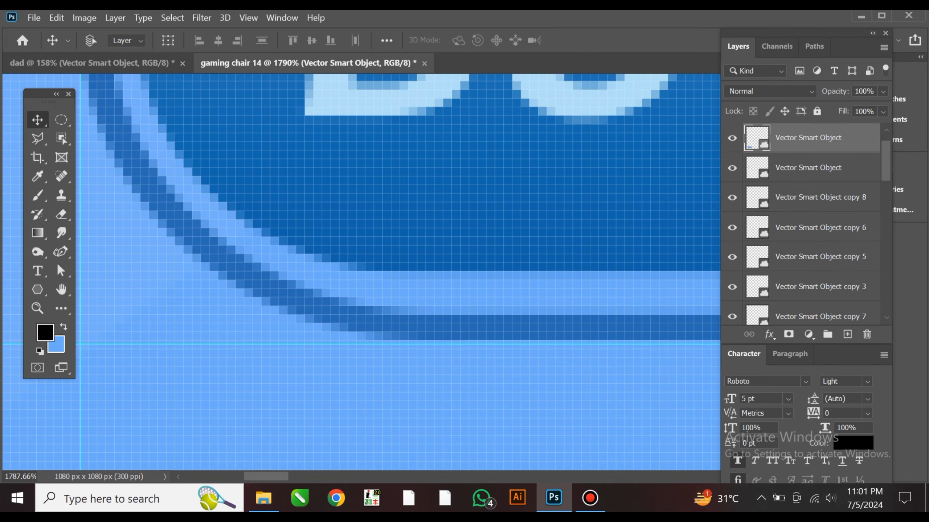
scroll(259, 328, "down", 10)
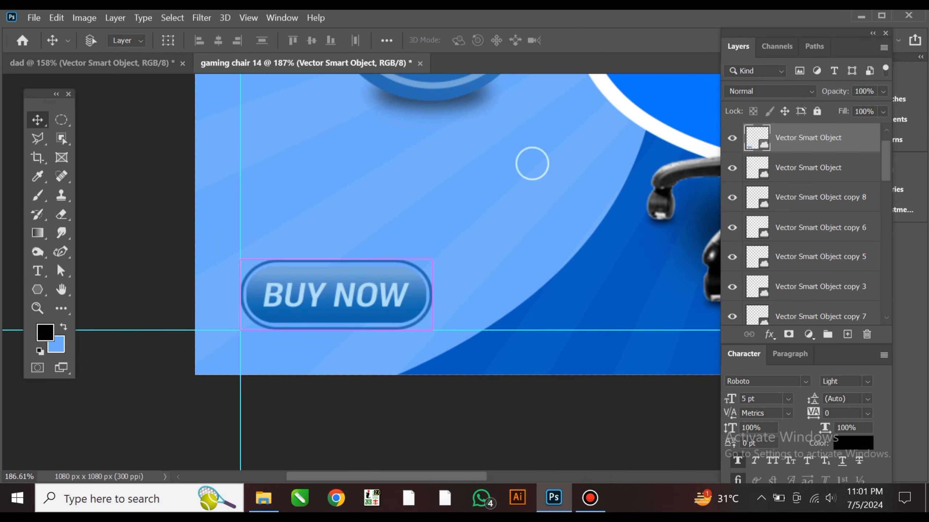
scroll(276, 447, "down", 6)
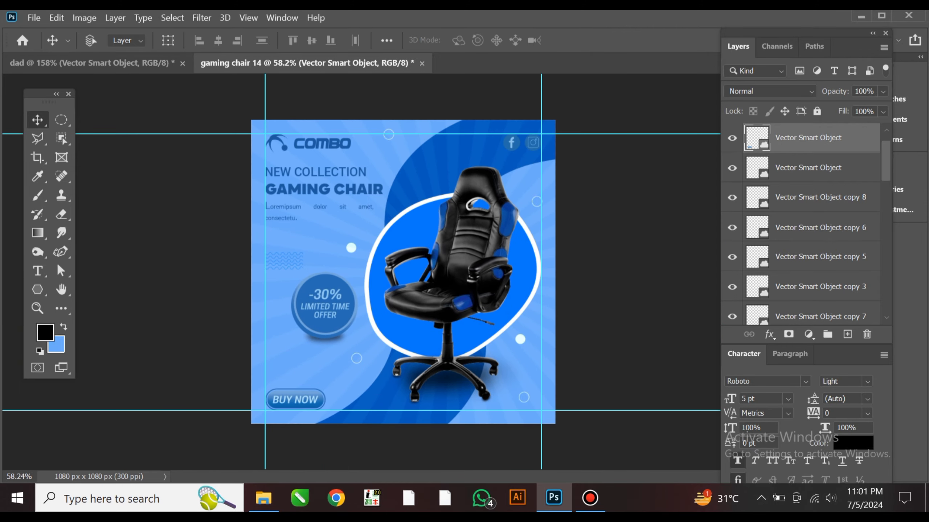
key("ctrl+semicolon")
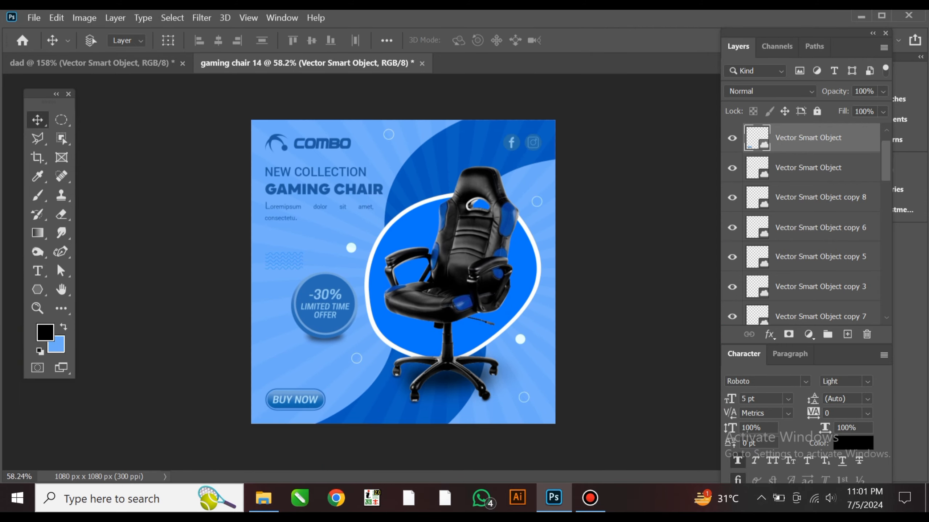
key("ctrl+semicolon")
Step: Copy the dotted grid pattern from the dad document into the ad, below the social icons
scroll(404, 297, "up", 3)
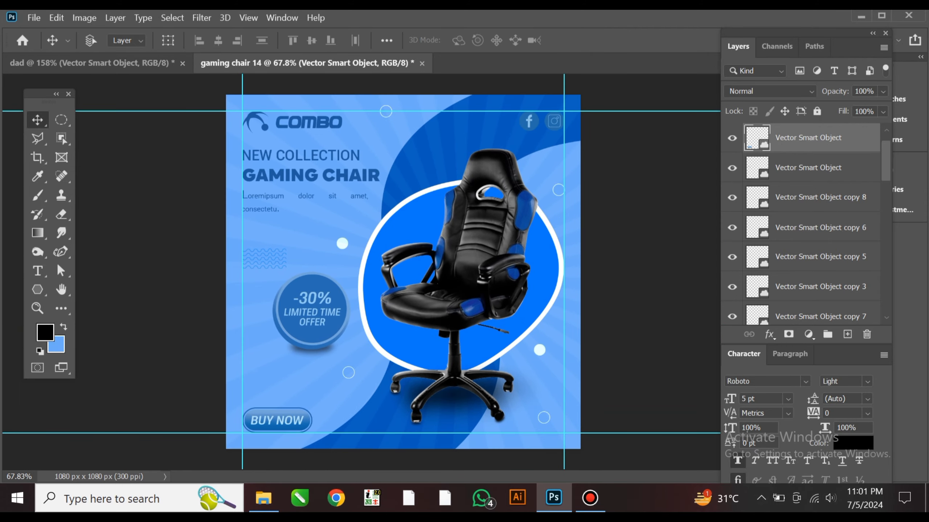
scroll(424, 321, "up", 1)
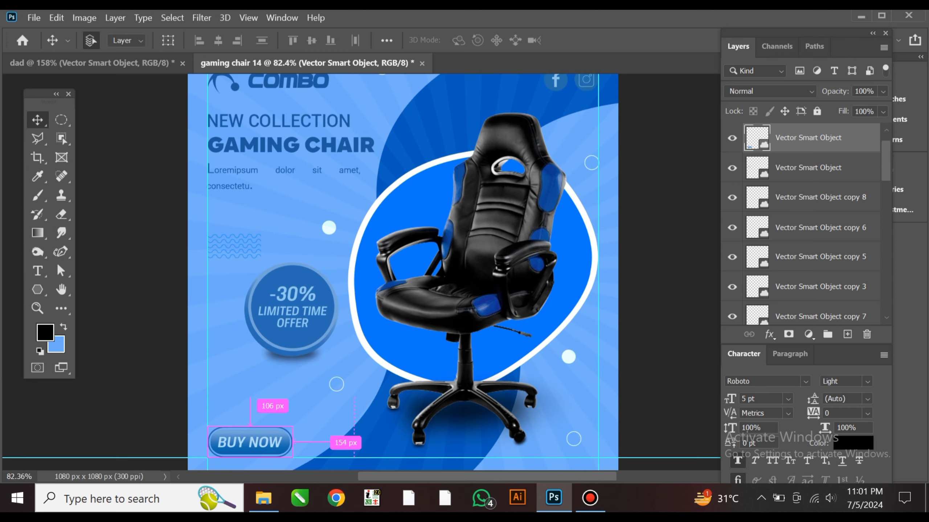
scroll(425, 256, "up", 5)
scroll(424, 256, "up", 2)
scroll(402, 311, "up", 1)
scroll(403, 311, "right", 3)
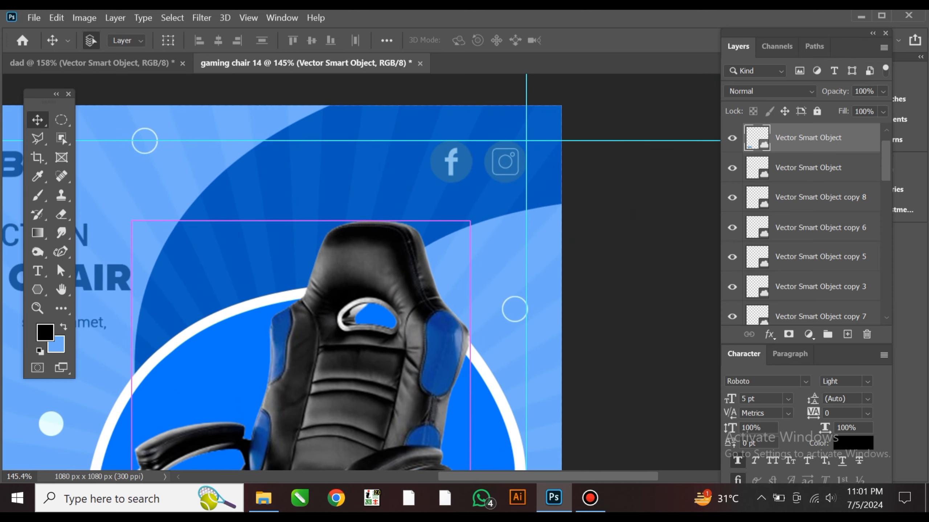
left_click(103, 63)
scroll(402, 252, "down", 5)
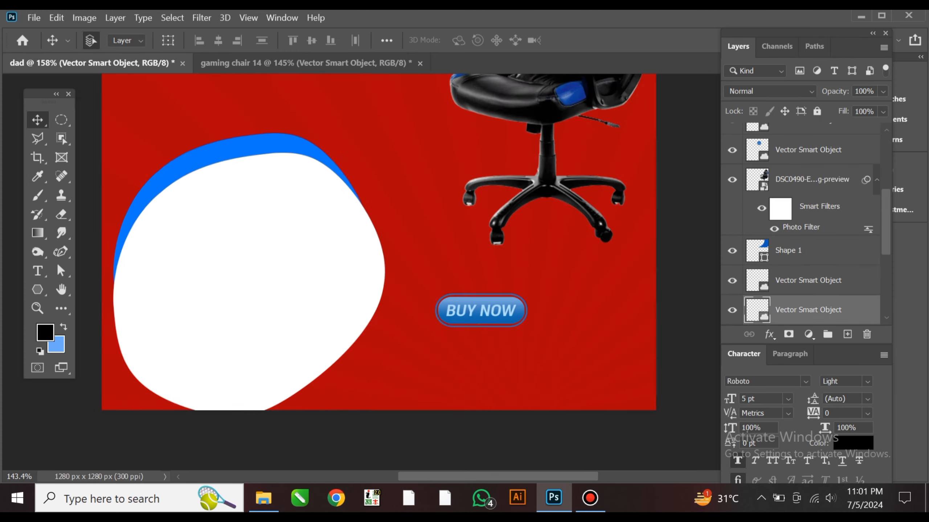
scroll(403, 253, "up", 3)
scroll(368, 202, "up", 6)
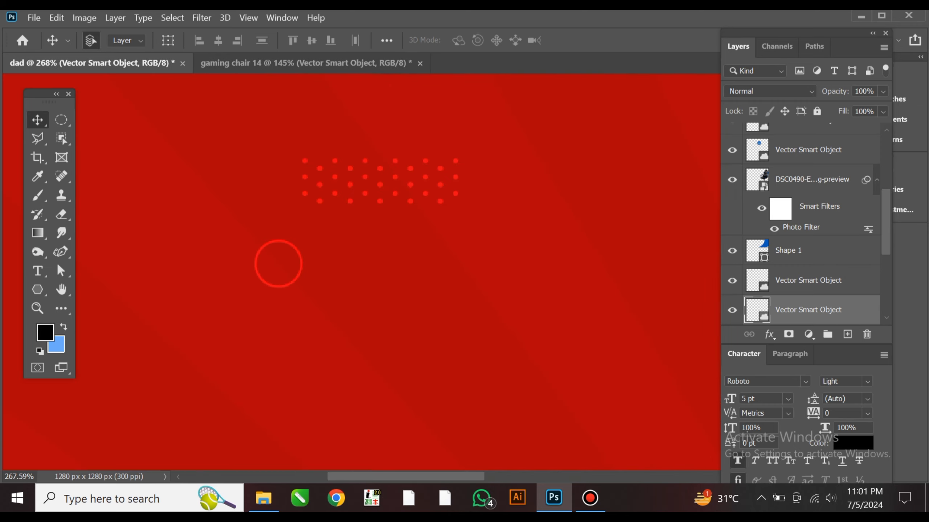
left_click(395, 177, "ctrl")
left_click_drag(395, 177, 521, 196)
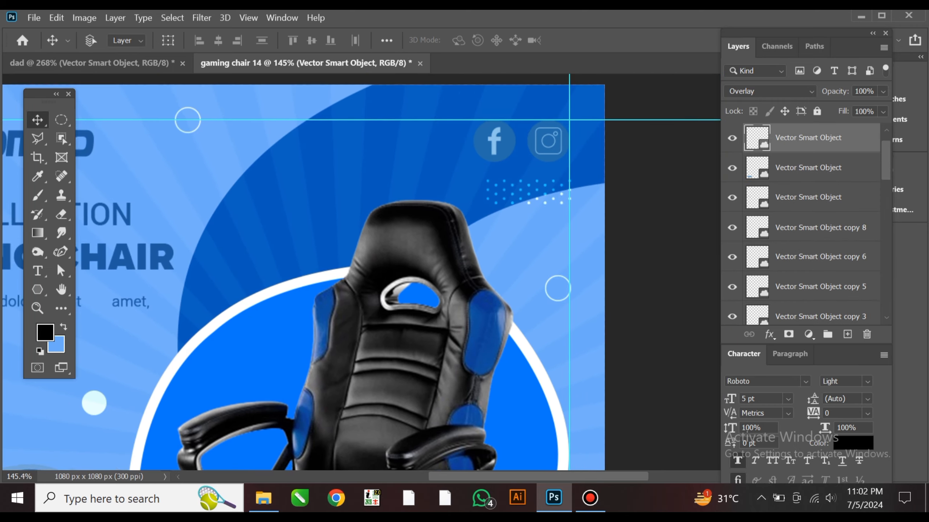
Step: Align the dotted grid's right edge with the vertical guide below the social icons
scroll(521, 195, "up", 3)
scroll(576, 175, "up", 4)
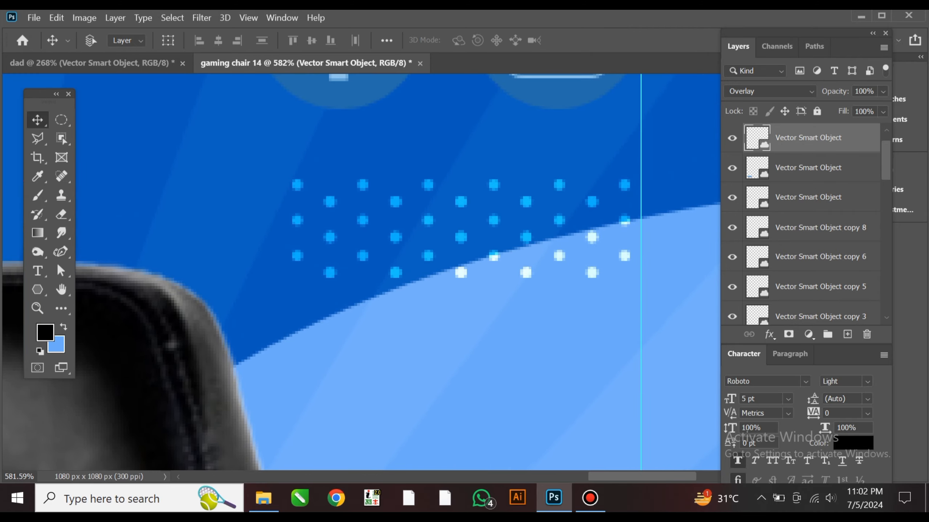
left_click_drag(607, 180, 615, 185)
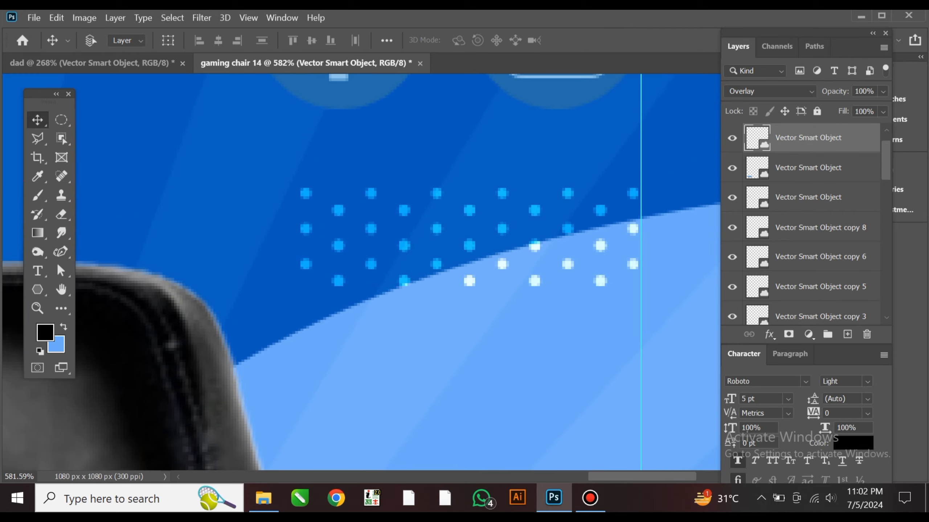
Step: Fine-tune the dotted grid's vertical position below the social icons, keeping its right edge near the vertical guide
left_click_drag(605, 229, 606, 229)
key("Down")
key("Down")
key("Down")
key("Down")
key("Down")
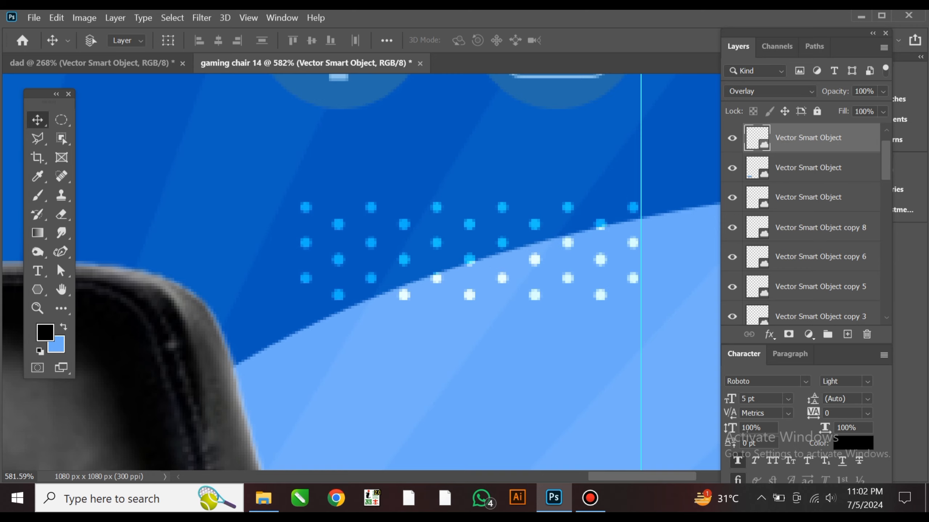
key("Up")
key("Up")
key("Up")
key("Up")
key("ctrl+0")
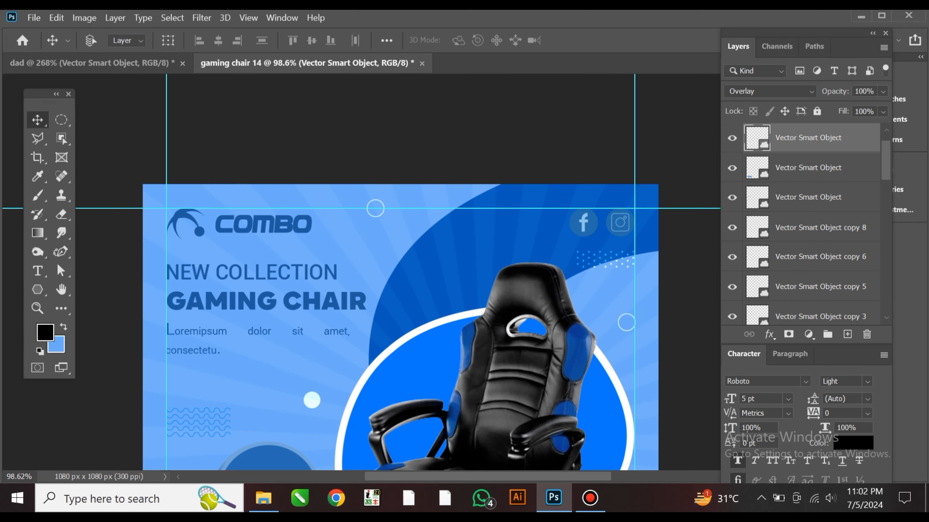
scroll(403, 286, "up", 2)
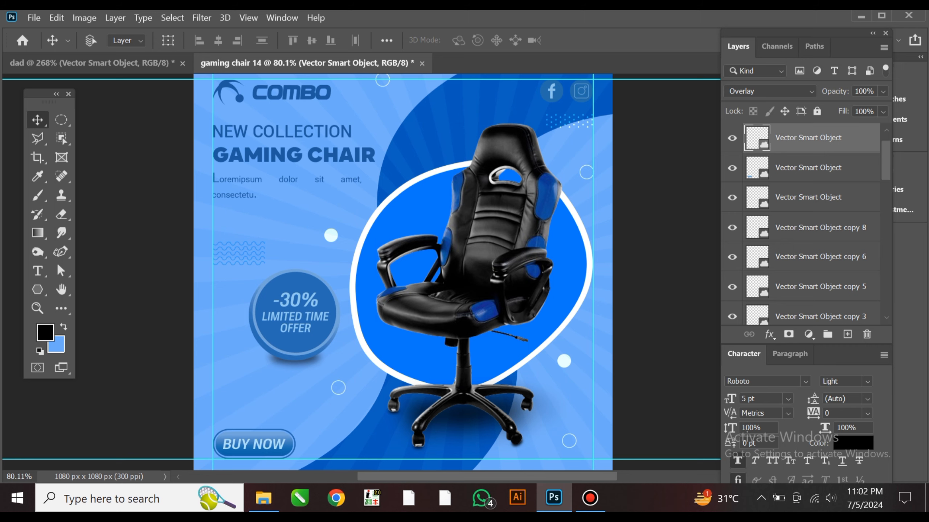
scroll(403, 273, "down", 1)
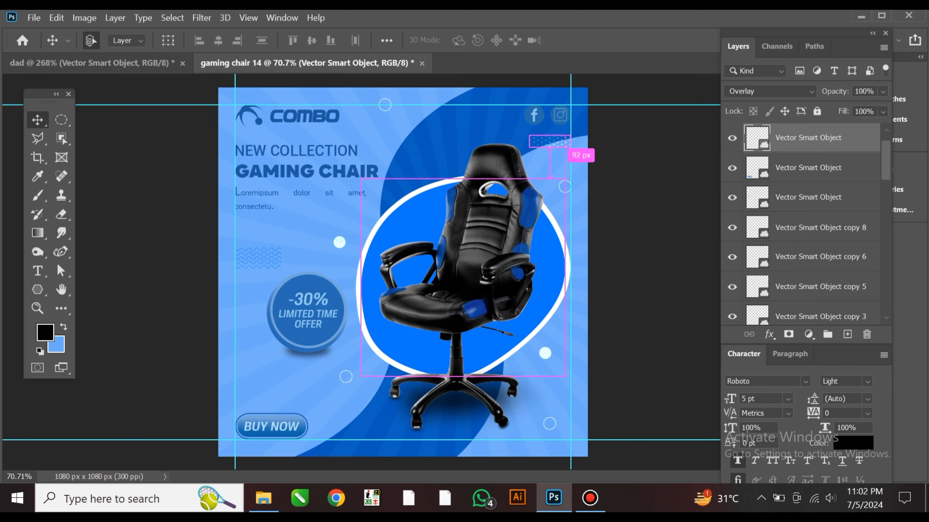
Step: Add a new layer at the BUY NOW button and draw a flat elliptical selection about 11 px high along the button's lower edge
scroll(403, 272, "up", 4)
scroll(399, 331, "up", 6)
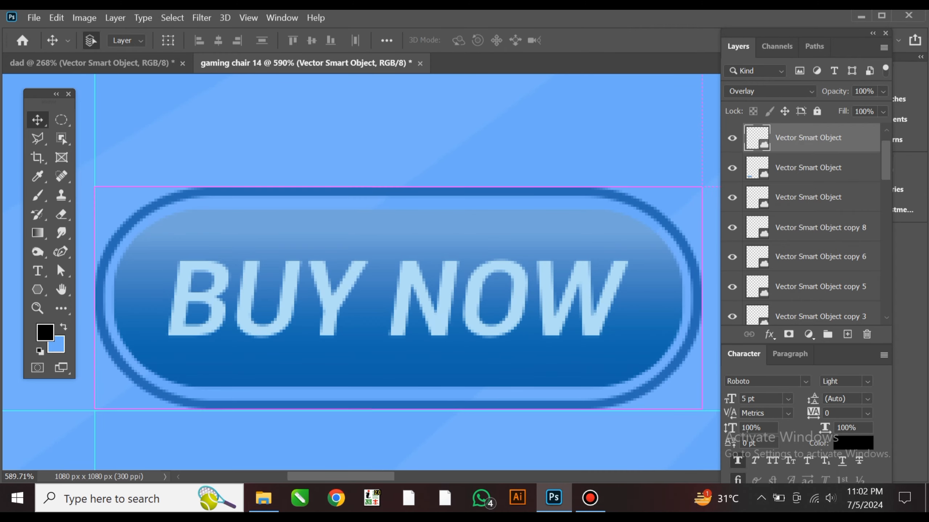
left_click(399, 330, "ctrl")
left_click_drag(399, 296, 398, 253)
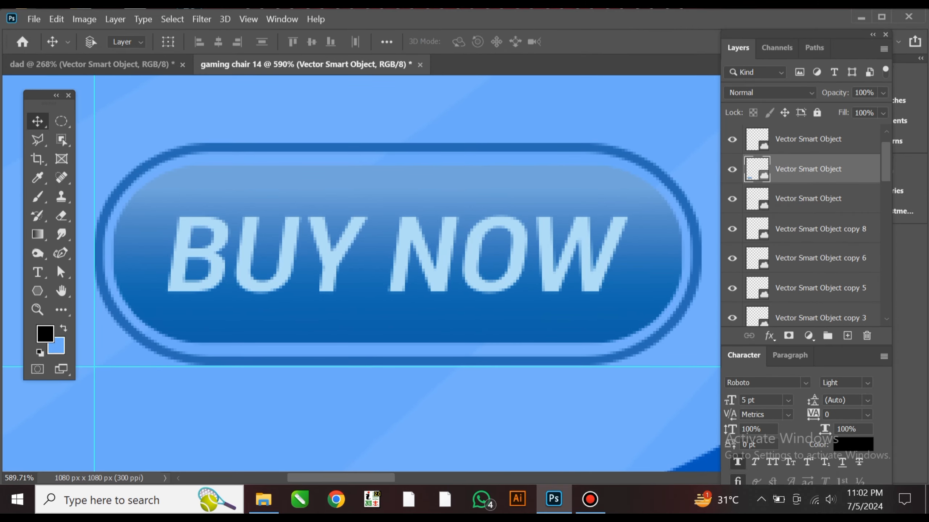
key("ctrl+shift+alt+n")
right_click(62, 122)
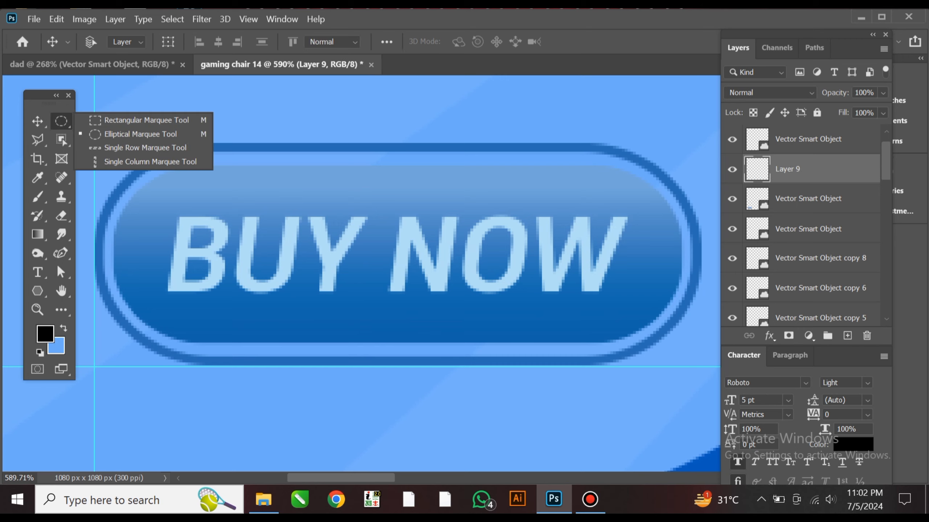
left_click(124, 135)
left_click_drag(151, 345, 303, 368)
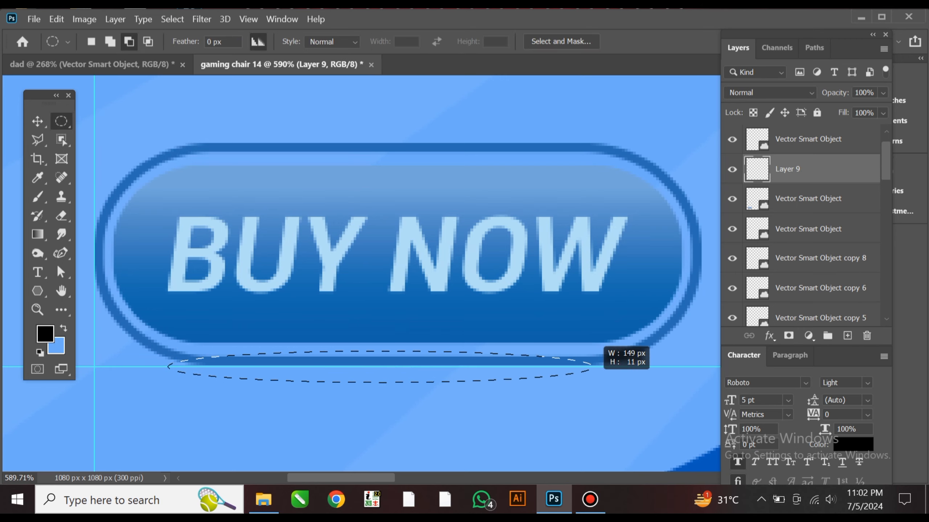
left_click_drag(596, 367, 624, 368)
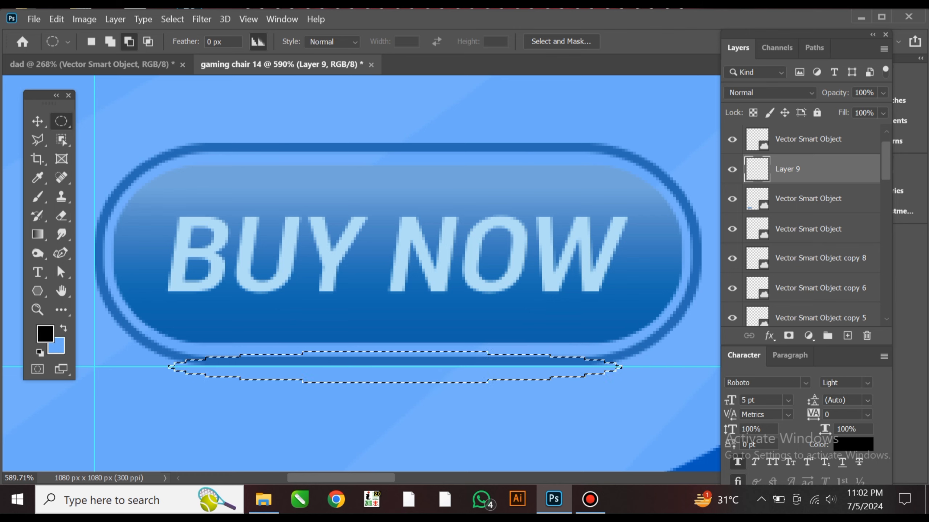
Step: Fill the elliptical selection with black, place its layer beneath the BUY NOW button and clear the selection
left_click(38, 122)
key("alt+BackSpace")
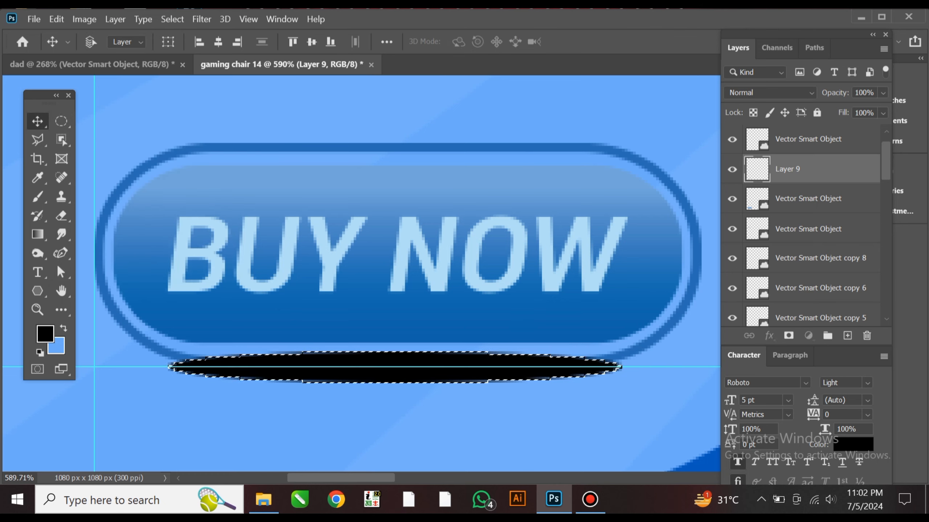
key("ctrl+bracketleft")
key("ctrl+d")
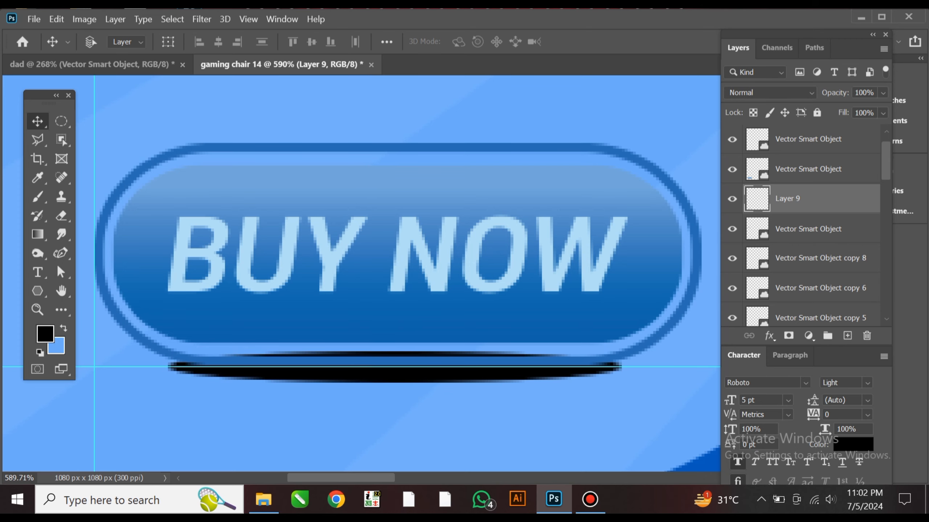
Step: Move the black ellipse slightly up under the BUY NOW button and stretch its height to about 118%
key("ctrl+t")
right_click(395, 101)
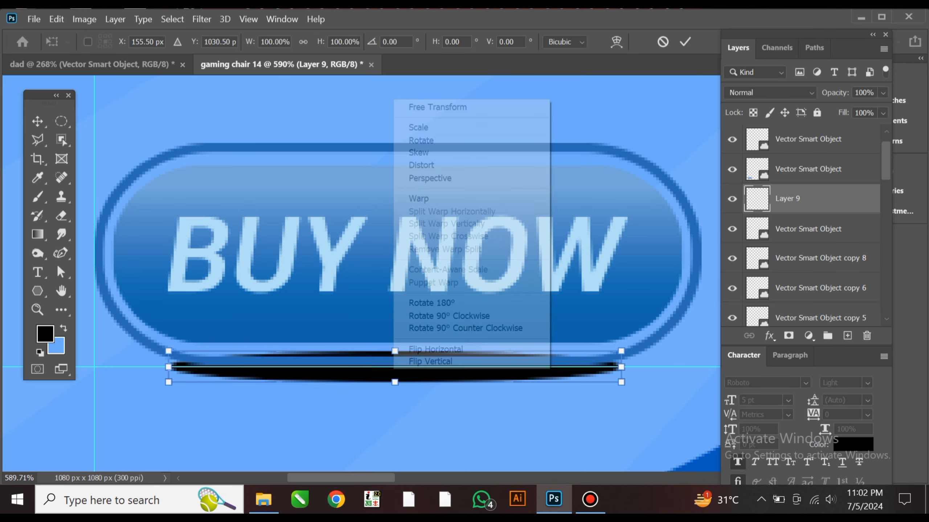
left_click(439, 165)
scroll(366, 402, "up", 2)
scroll(347, 391, "up", 1)
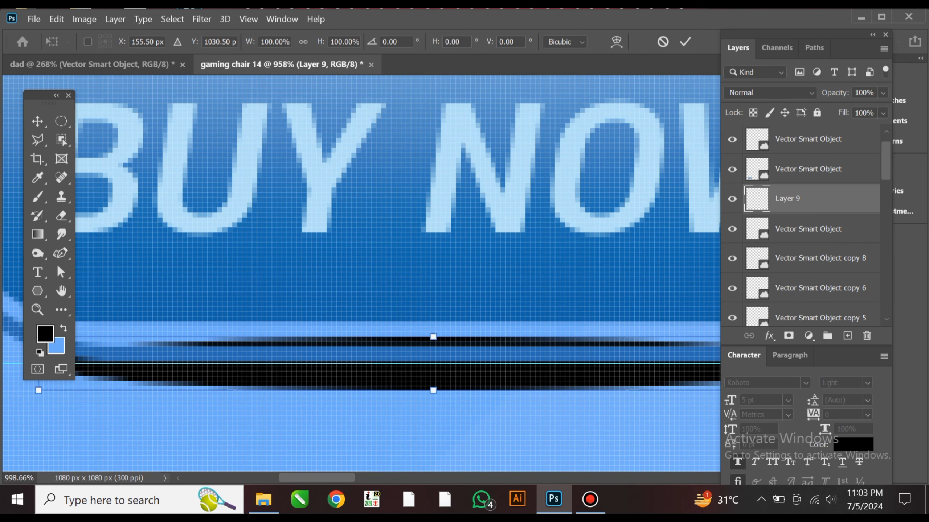
left_click_drag(256, 366, 324, 317)
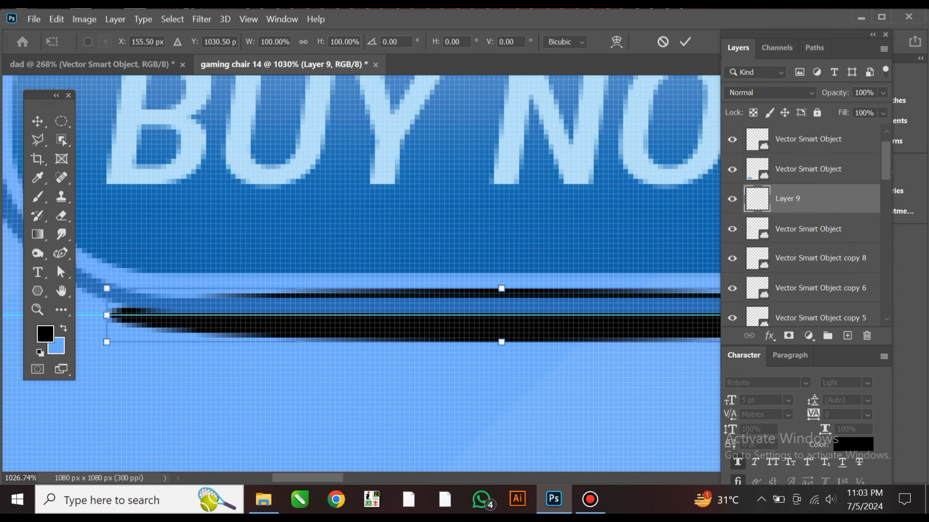
left_click_drag(113, 295, 117, 286)
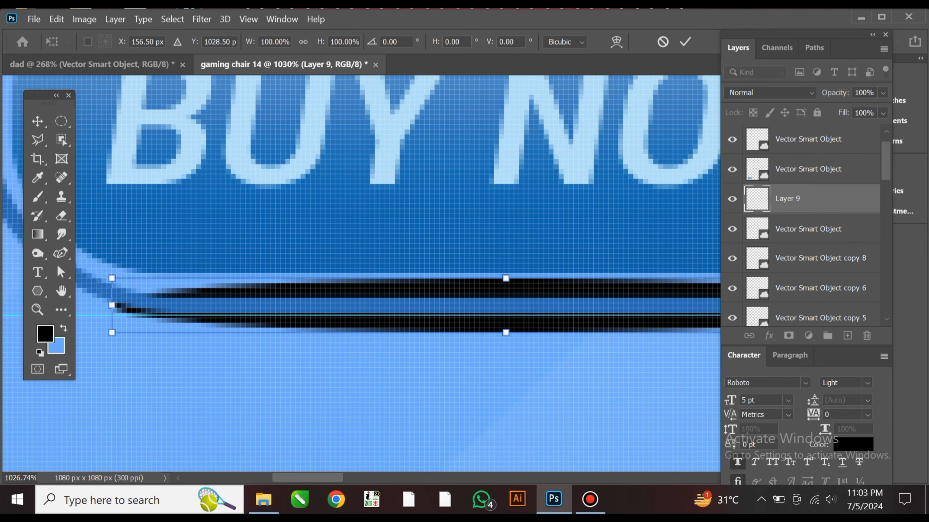
left_click_drag(505, 333, 231, 337)
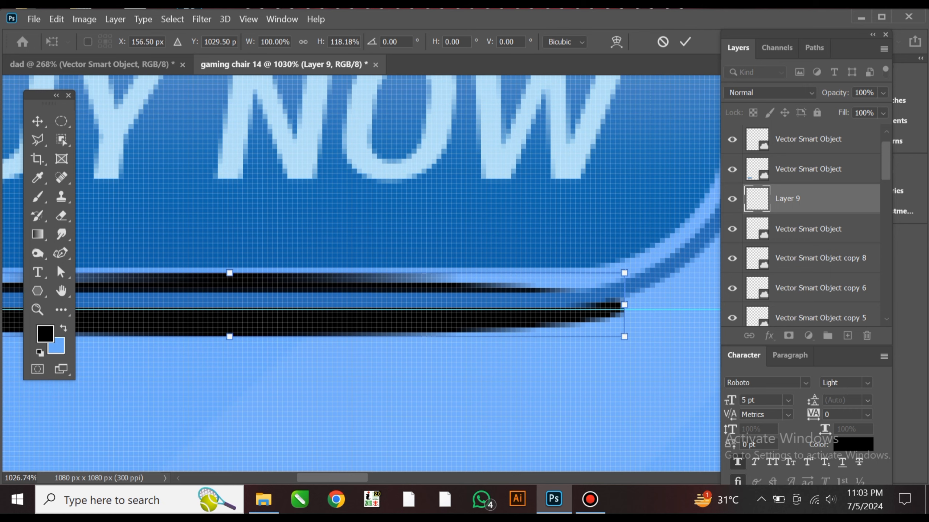
key("Return")
scroll(612, 253, "down", 4)
scroll(449, 285, "up", 3)
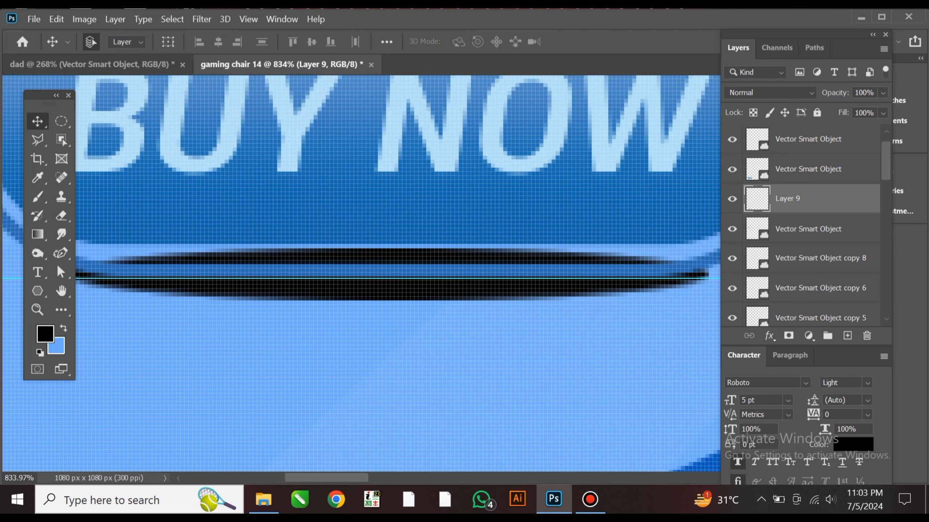
Step: Soften the black ellipse under the BUY NOW button with a Gaussian Blur of 6.6 pixels radius
left_click_drag(449, 286, 515, 342)
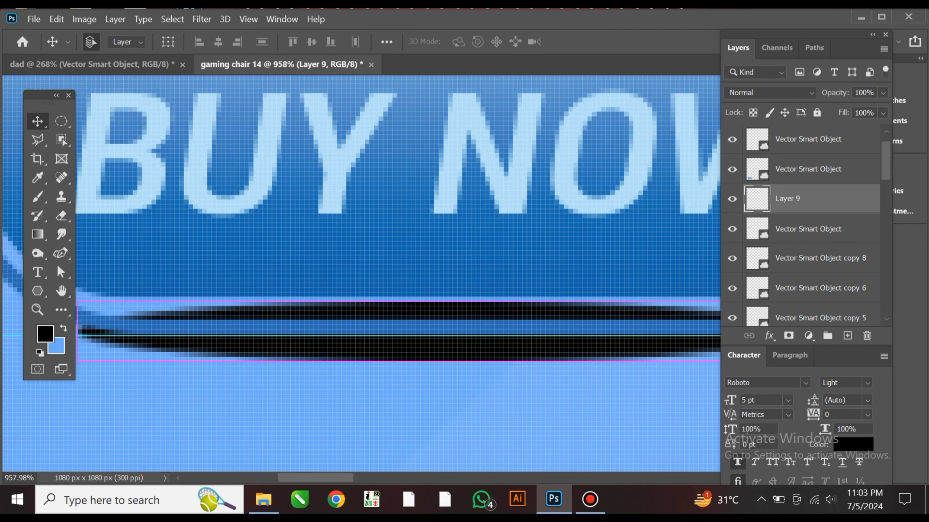
right_click(435, 334)
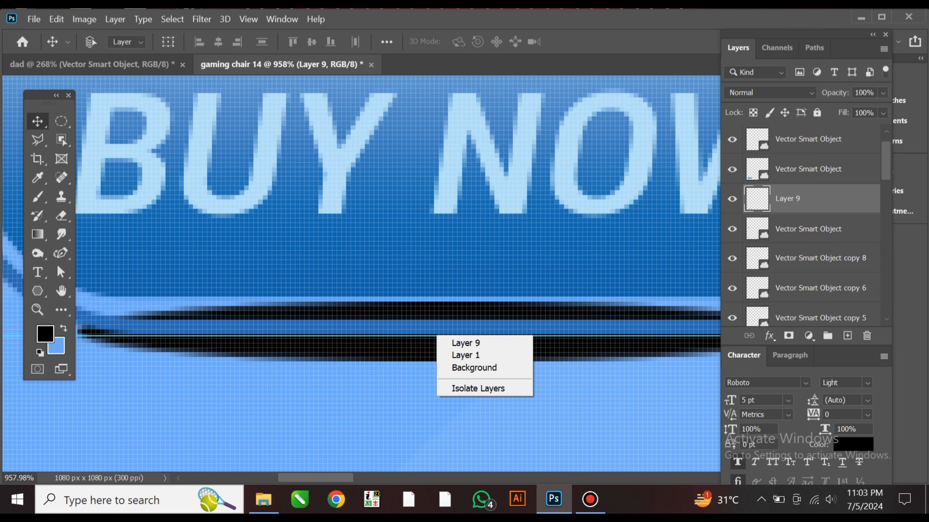
left_click(462, 343)
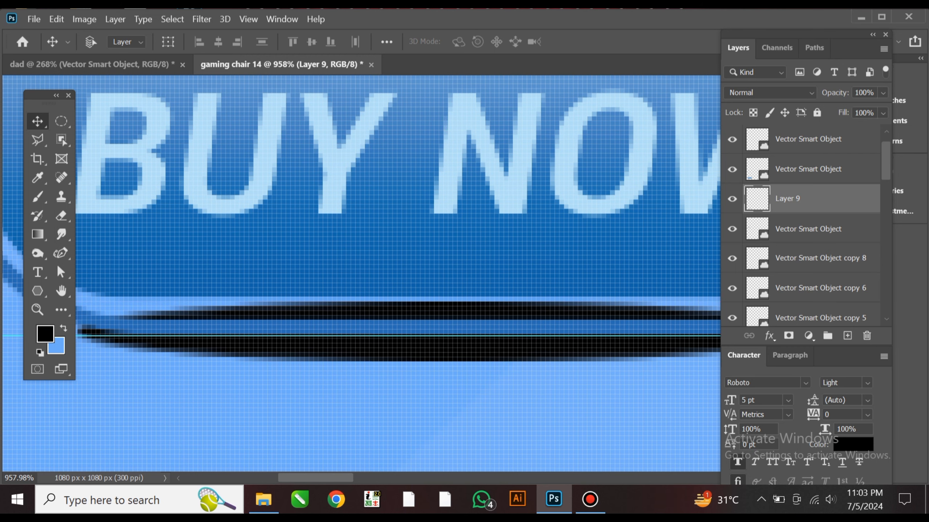
left_click(202, 19)
mouse_move(202, 19)
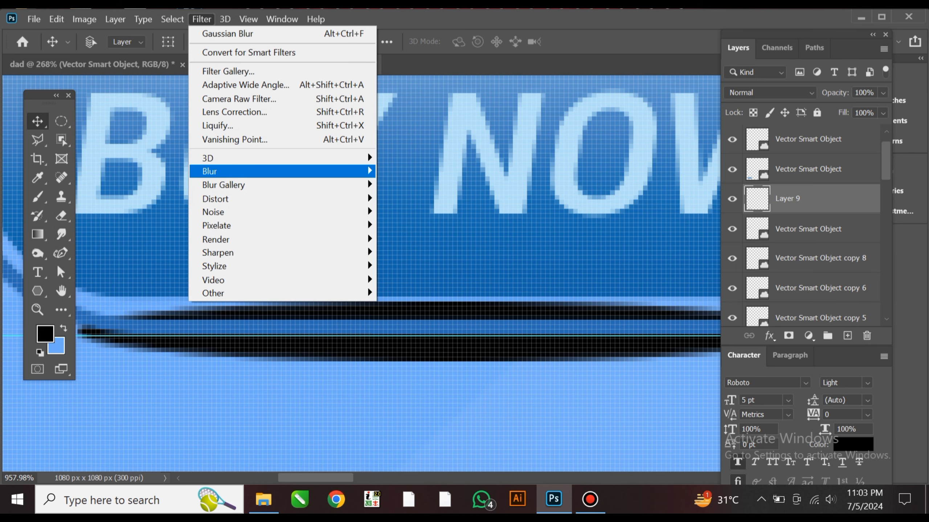
mouse_move(220, 170)
left_click(416, 225)
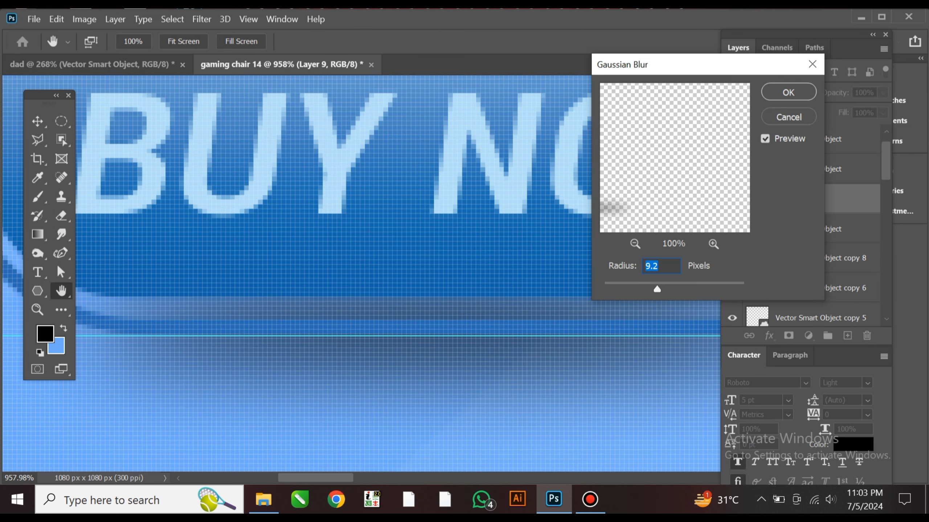
left_click_drag(650, 289, 648, 290)
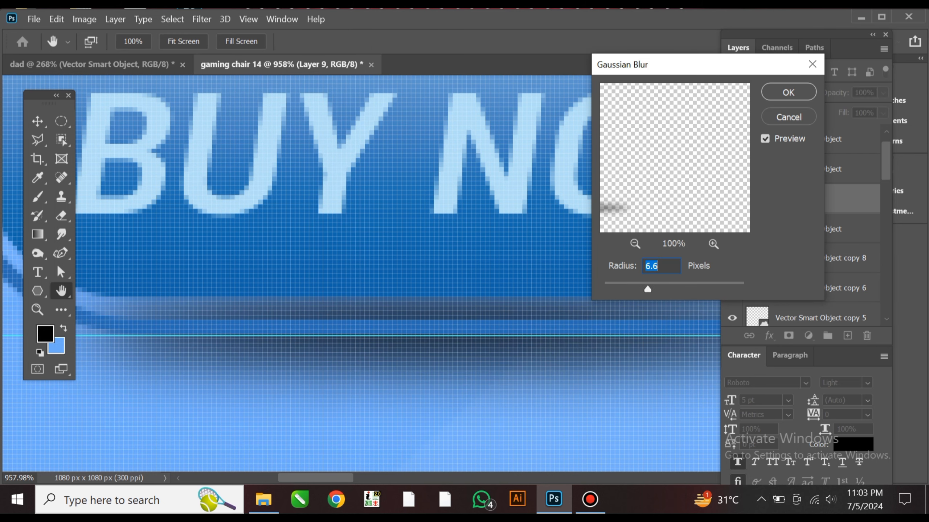
key("Return")
scroll(505, 298, "down", 5)
scroll(486, 311, "up", 2)
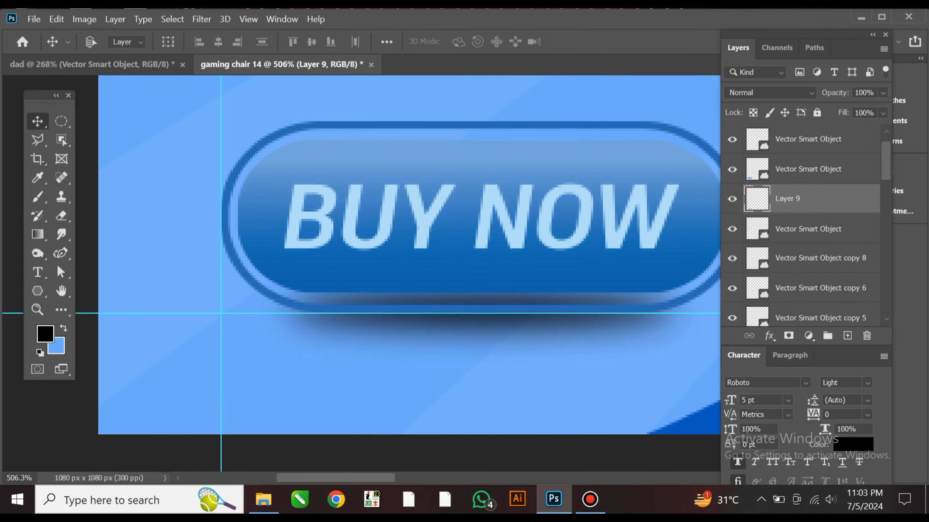
Step: Hide the guides and warp the button's blurred shadow slightly downward along its lower edge and outward at its right side
key("ctrl+semicolon")
scroll(528, 313, "down", 3)
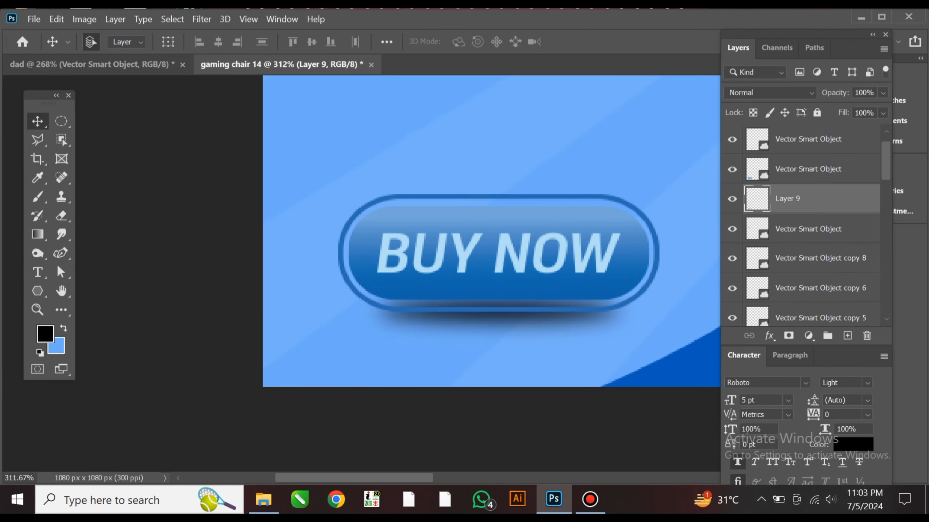
scroll(506, 313, "up", 1)
key("ctrl+t")
right_click(510, 329)
left_click(535, 158)
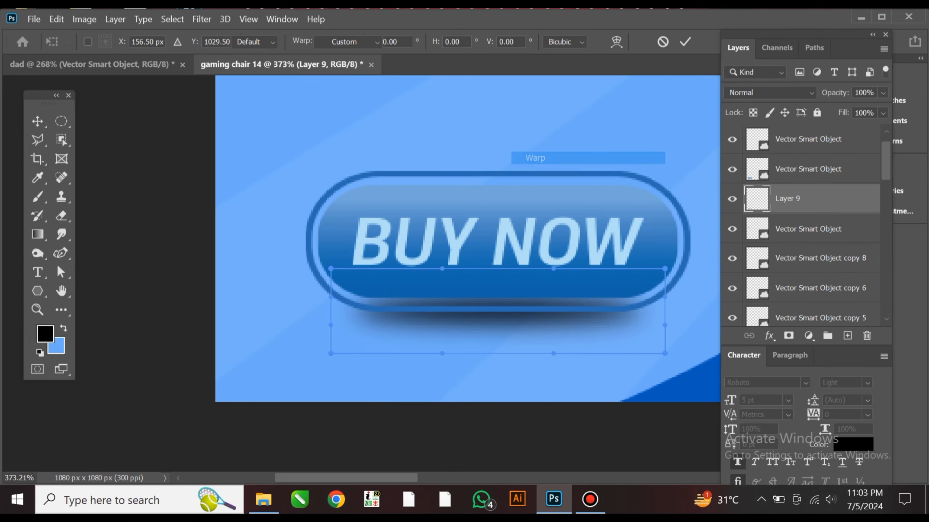
scroll(629, 279, "up", 2)
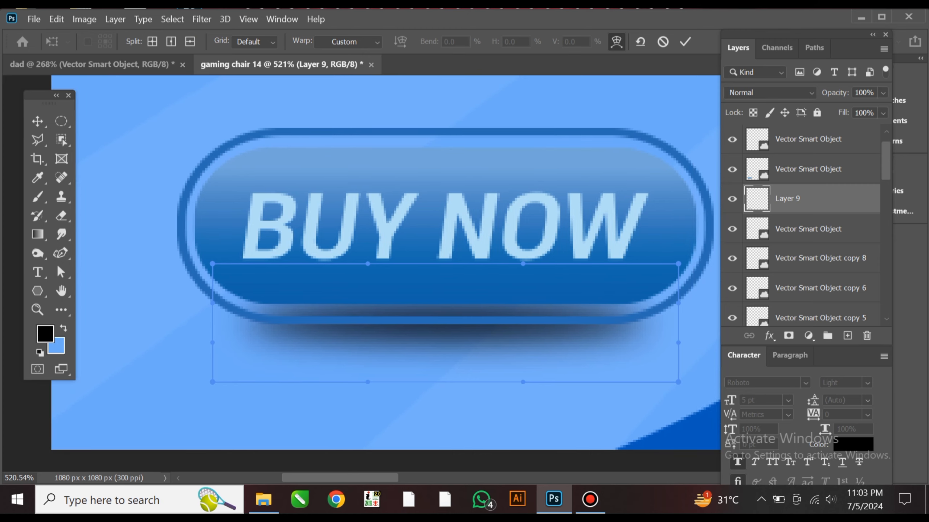
left_click_drag(368, 382, 369, 387)
left_click_drag(678, 342, 685, 353)
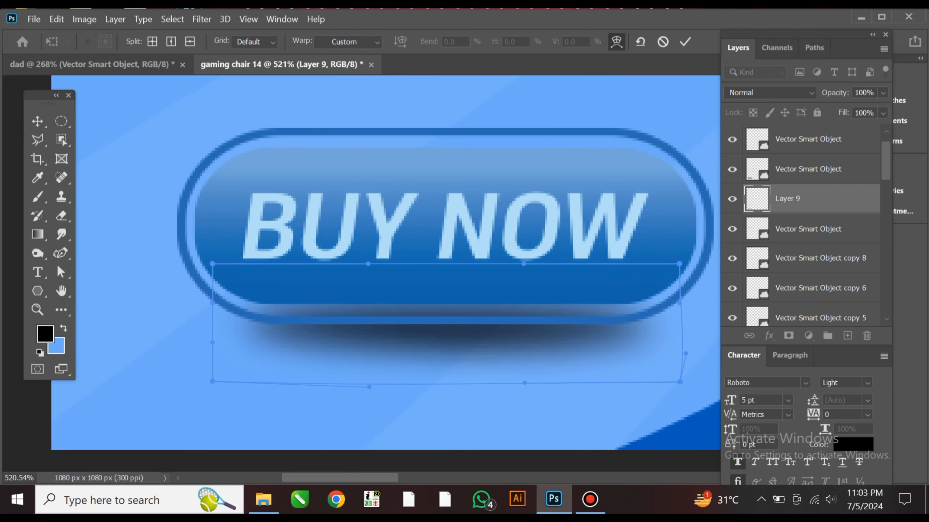
key("Return")
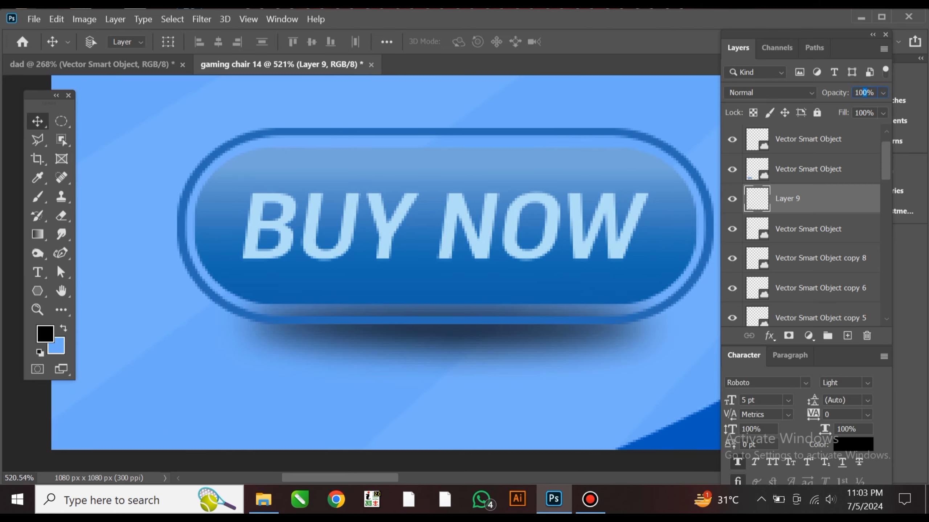
Step: Set the BUY NOW button shadow's opacity to 65% and check it against the whole ad
type("65")
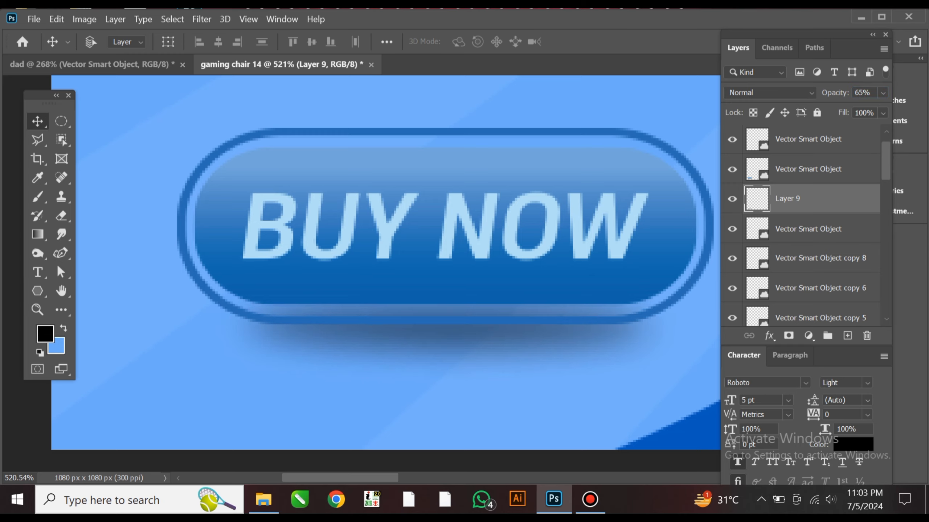
scroll(621, 306, "down", 10)
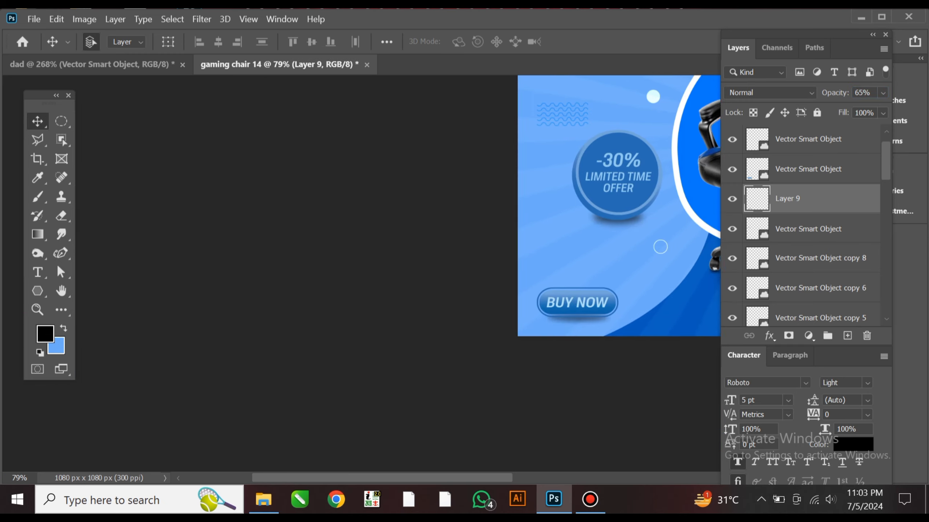
scroll(621, 306, "down", 5)
key("ctrl+plus")
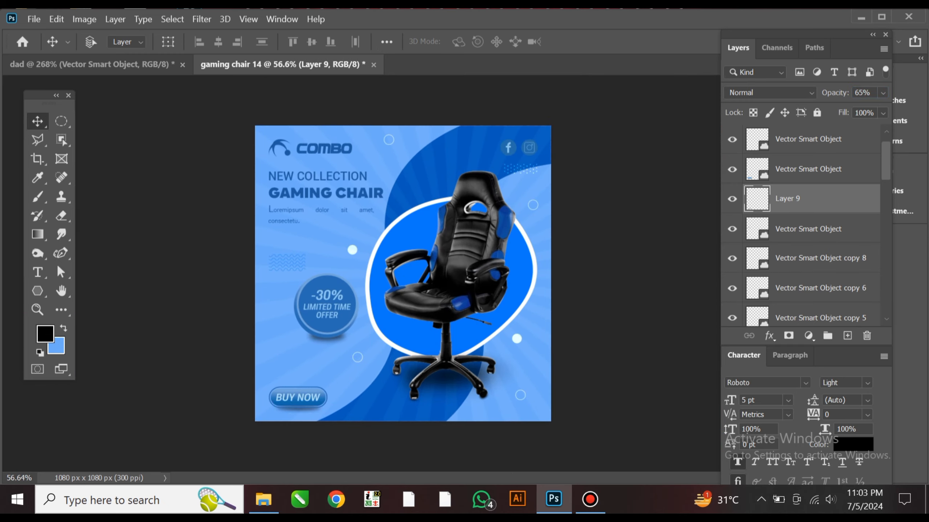
Step: Check the layout against the guides, then review the finished ad in full-screen view without guides and return to the workspace
key("ctrl+semicolon")
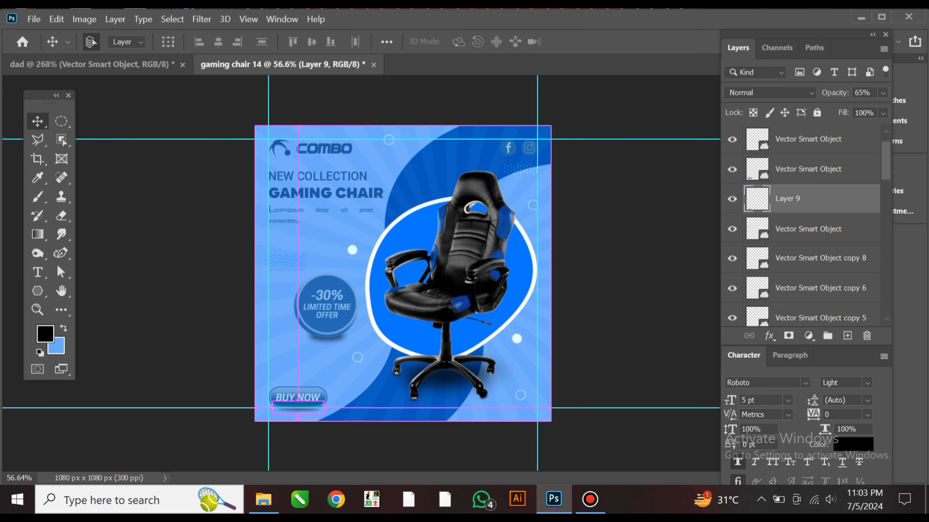
scroll(403, 274, "up", 1)
key("ctrl+semicolon")
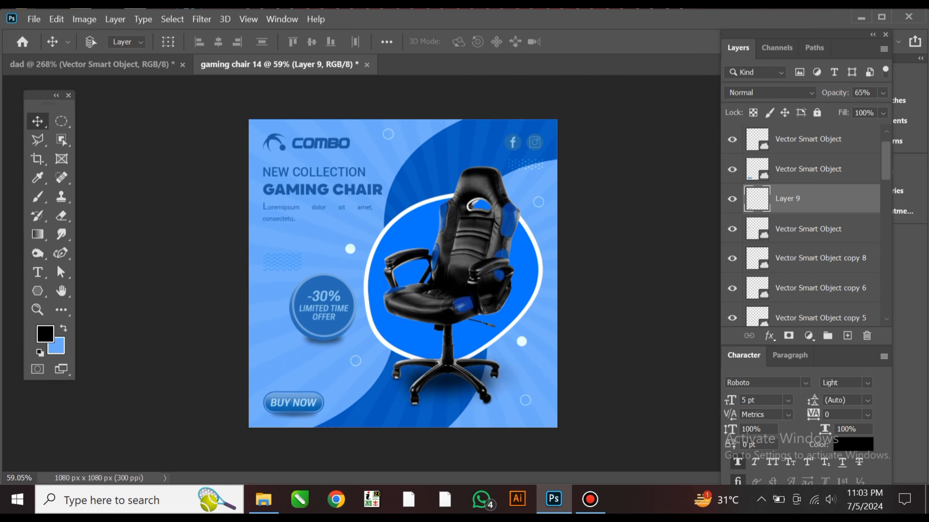
key("f")
key("f")
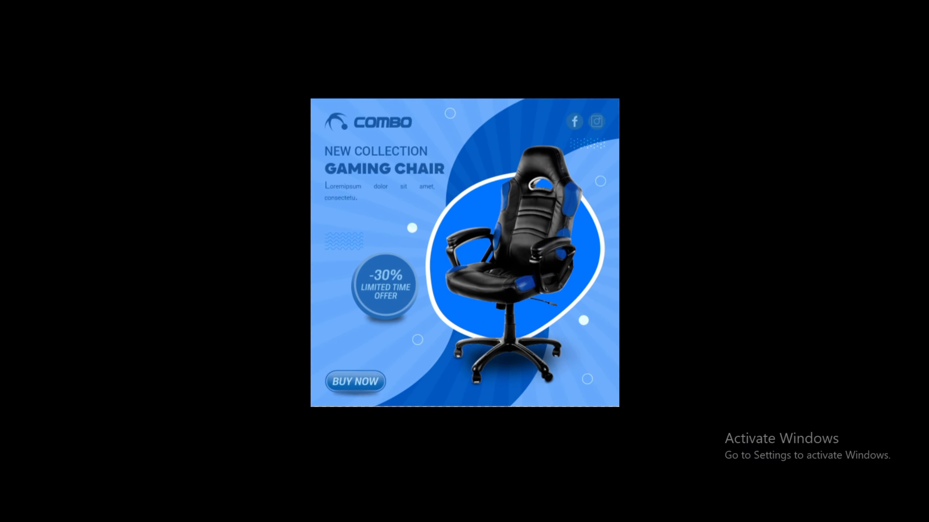
key("ctrl+0")
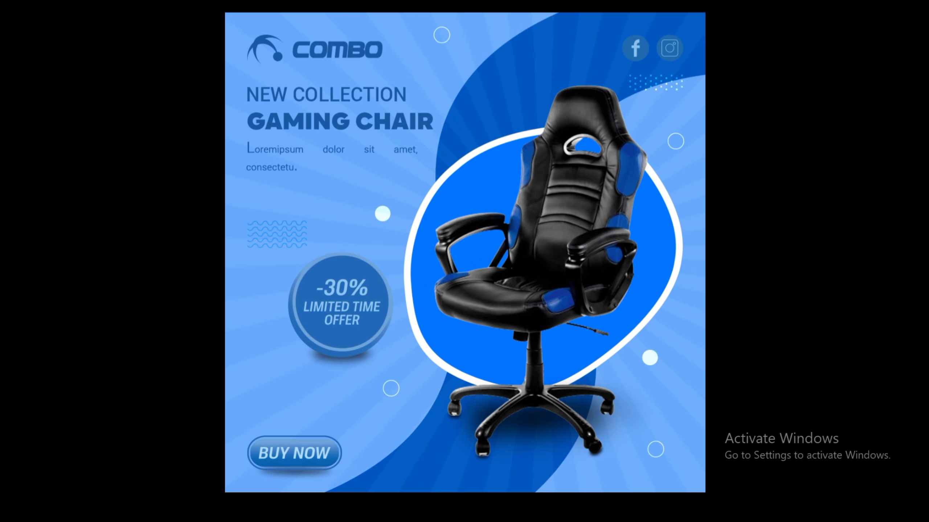
mouse_move(928, 261)
key("f")
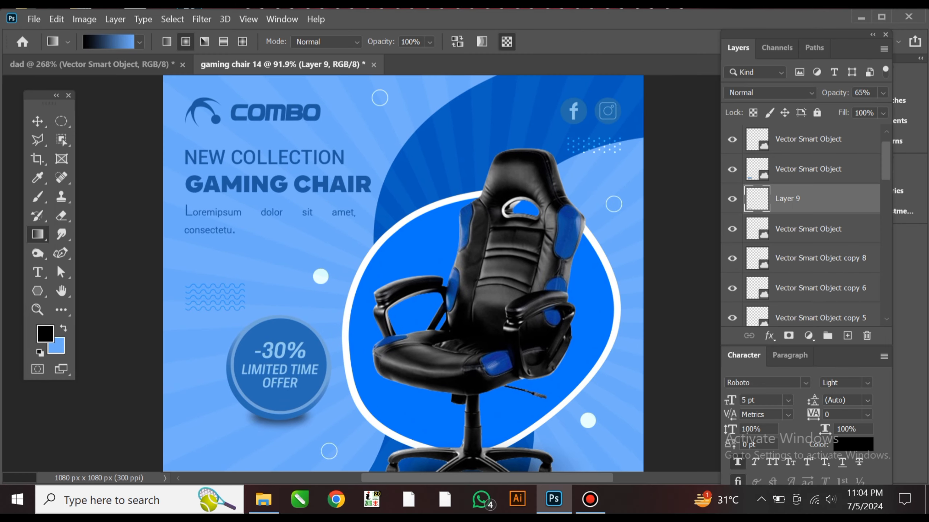
key("v")
key("ctrl+0")
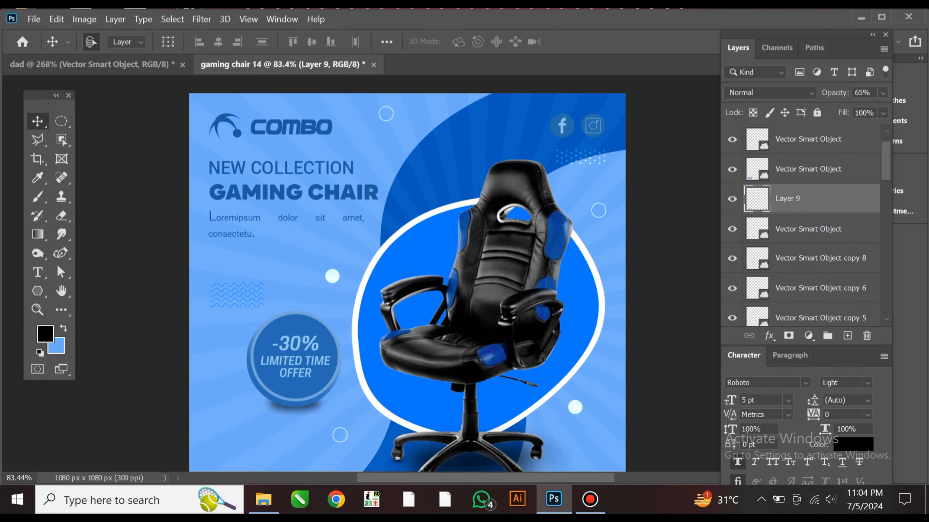